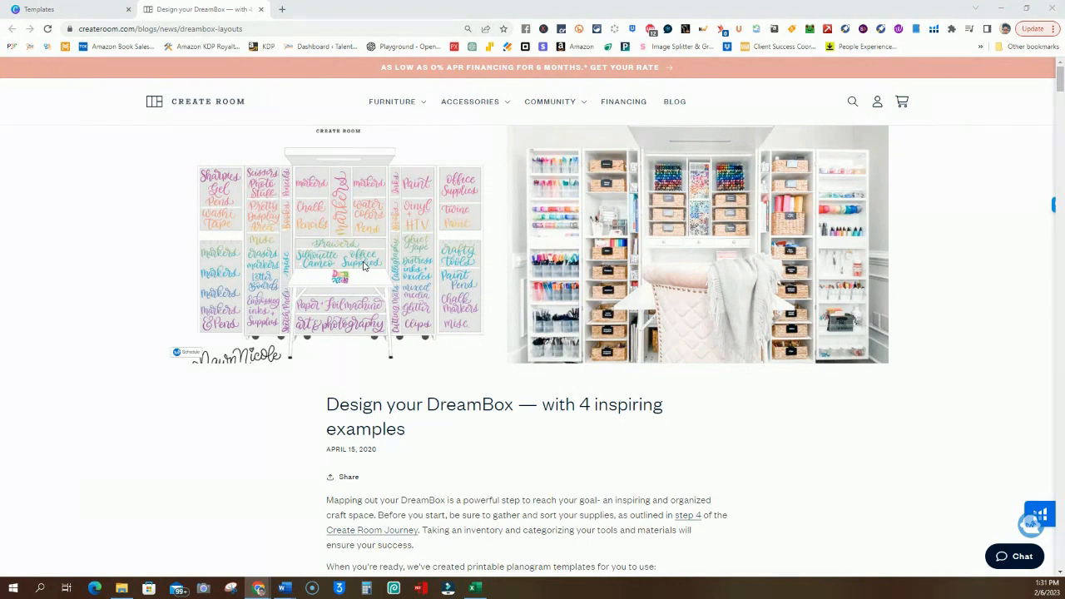
Step: Review the article's two printable DreamBox planogram templates and the yarn lover and lettering artist example layouts
scroll(982, 227, "down", 2)
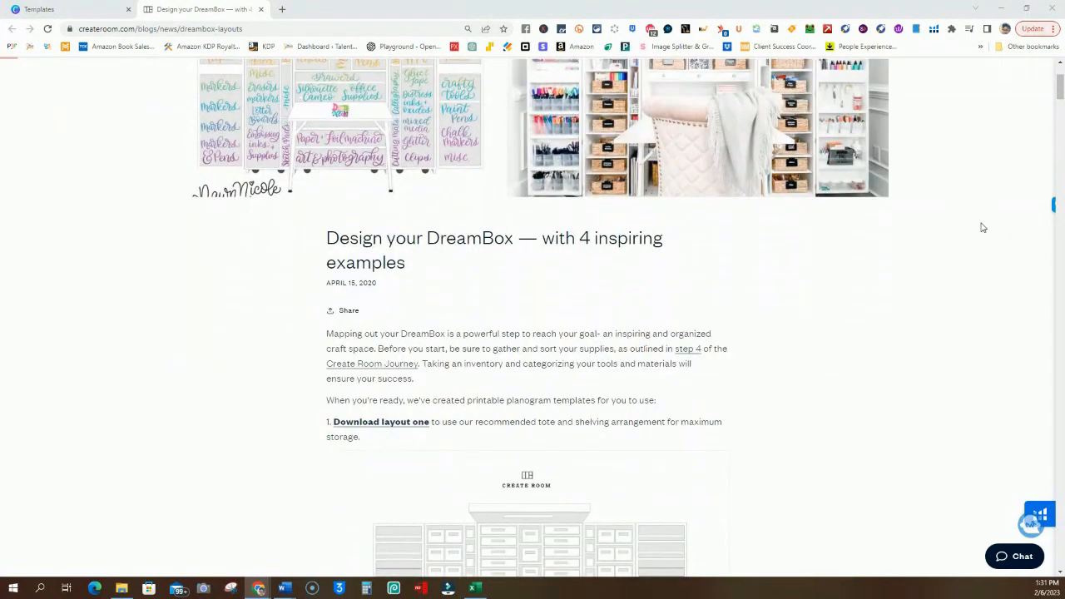
scroll(982, 227, "down", 4)
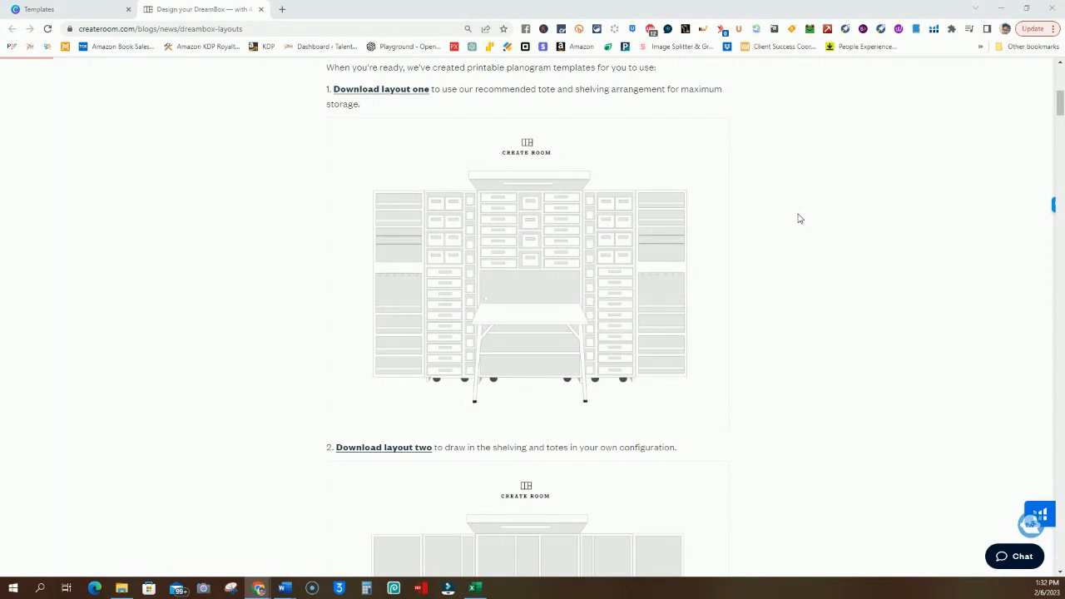
scroll(799, 219, "down", 2)
scroll(799, 232, "down", 2)
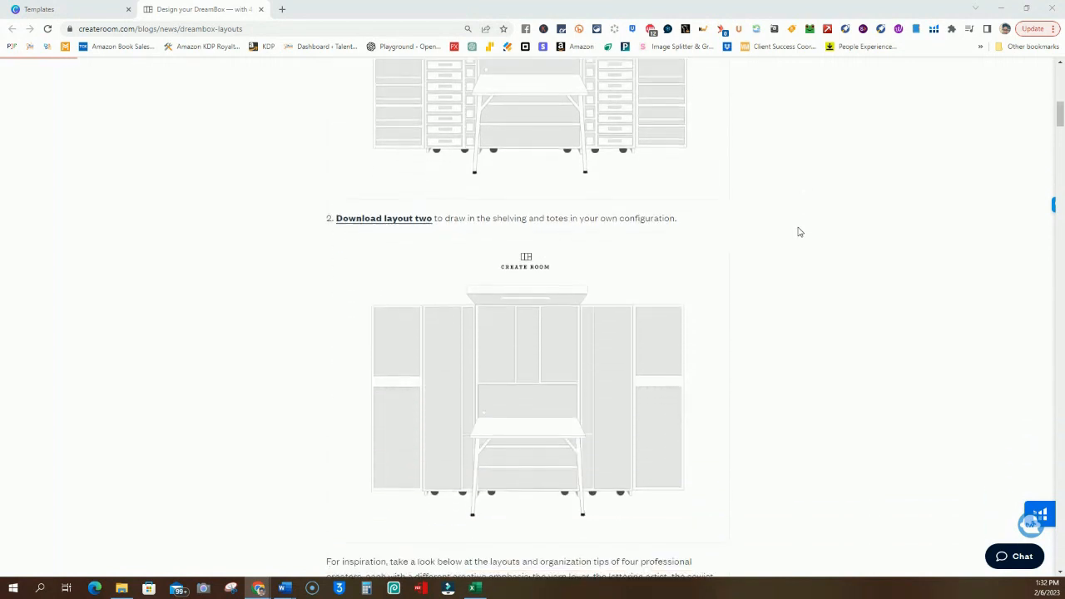
scroll(798, 233, "up", 3)
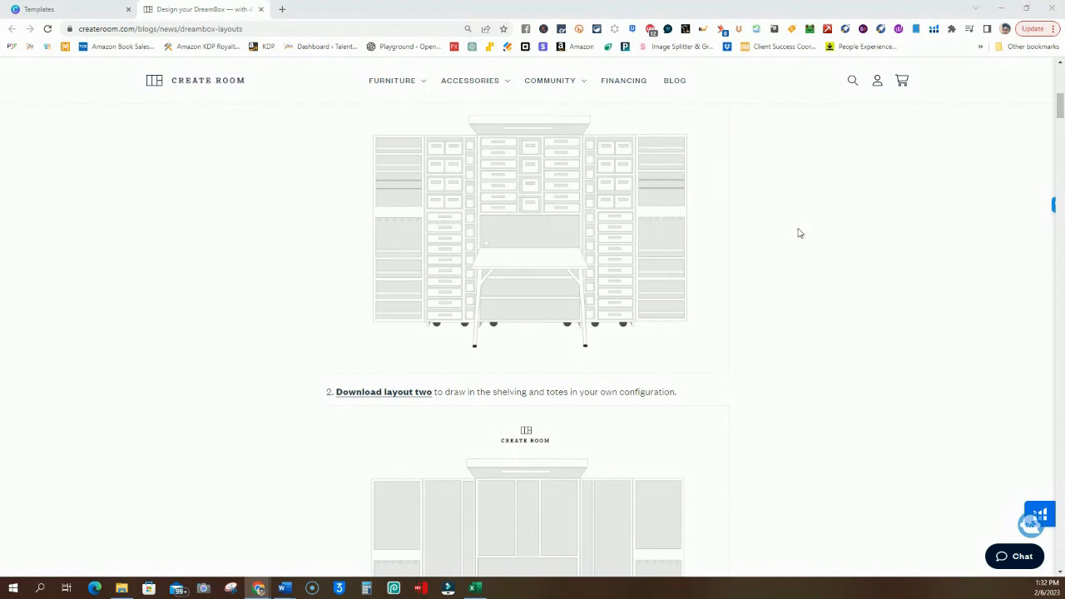
scroll(800, 233, "up", 1)
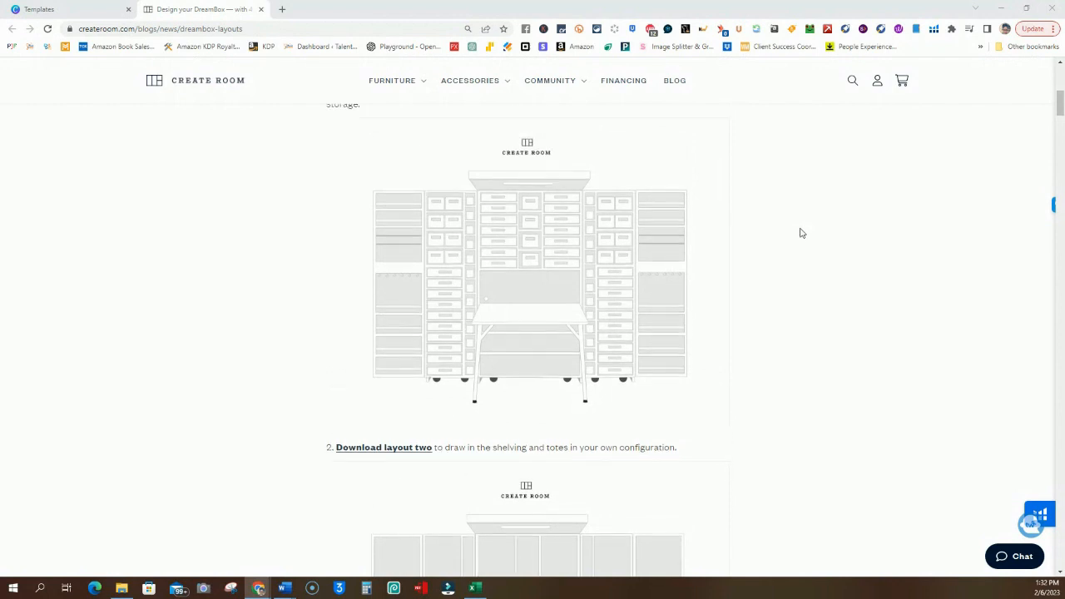
scroll(801, 233, "down", 12)
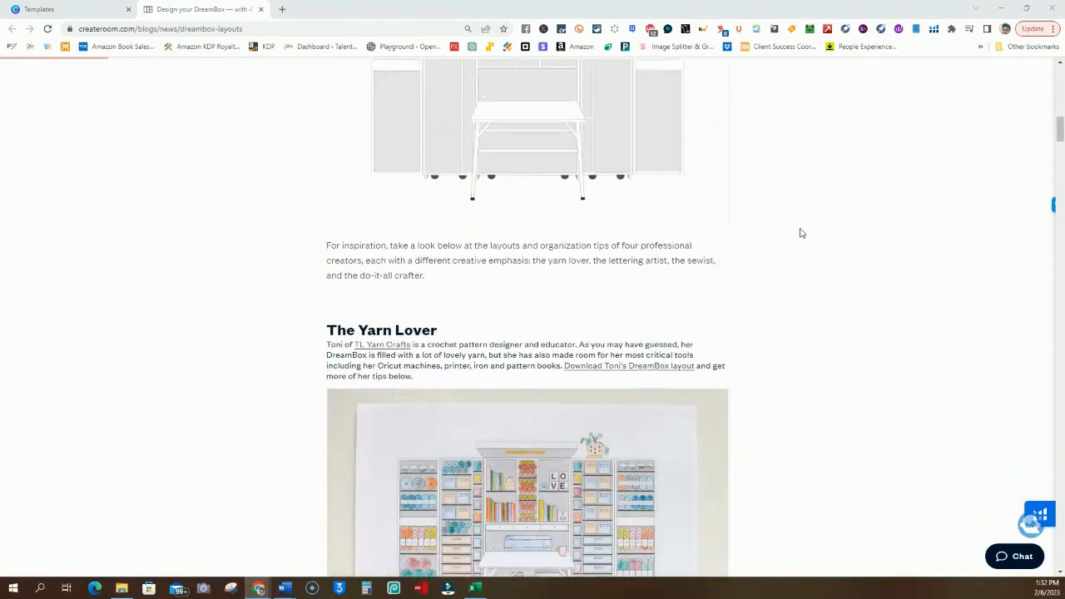
scroll(800, 232, "down", 2)
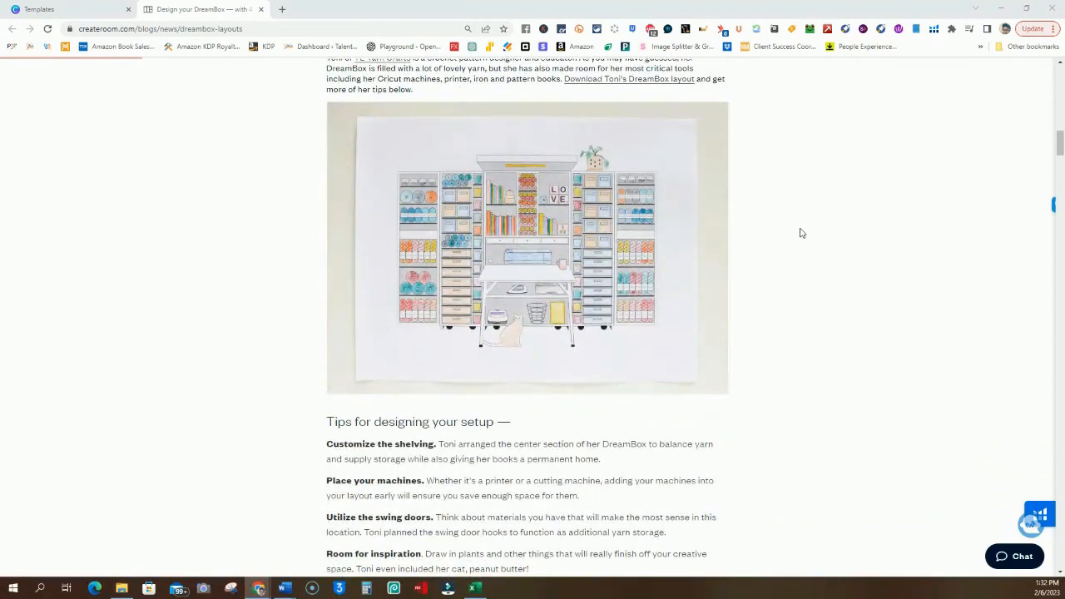
scroll(800, 233, "down", 2)
scroll(800, 233, "down", 3)
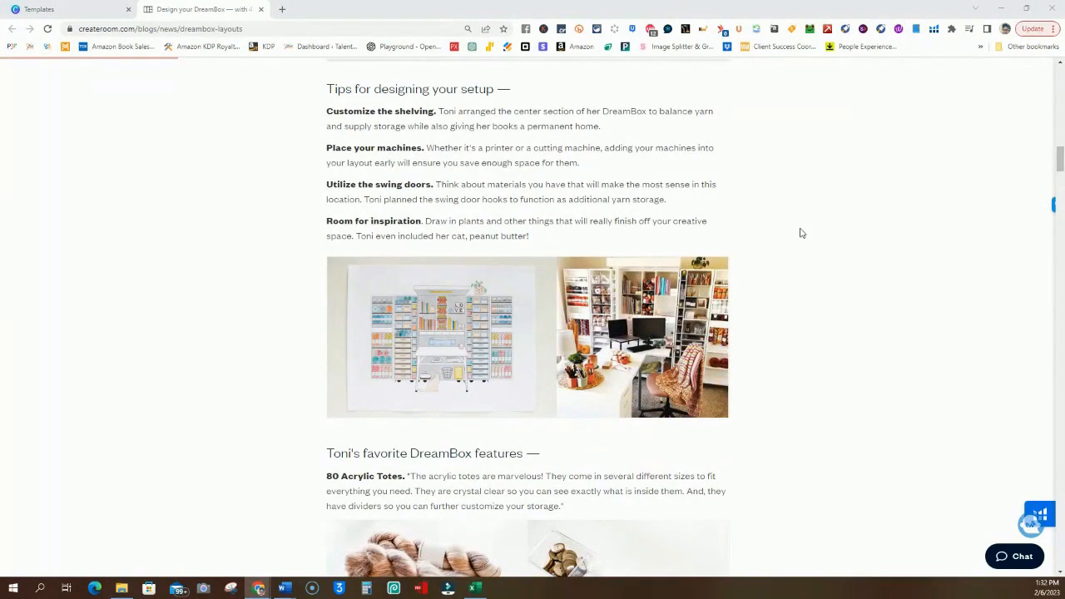
scroll(800, 233, "down", 5)
scroll(800, 233, "down", 4)
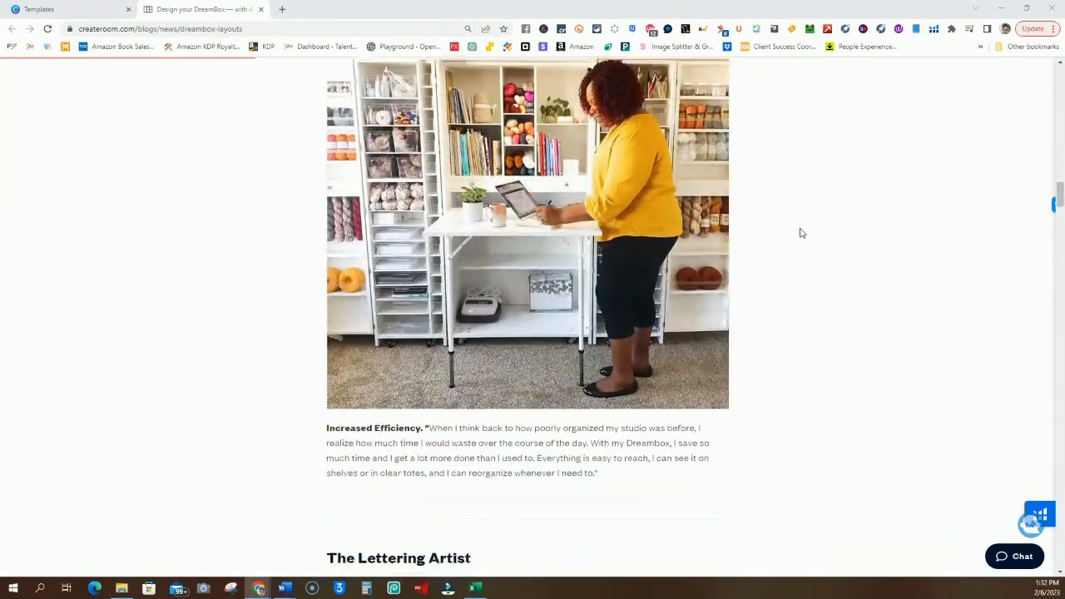
scroll(801, 233, "down", 6)
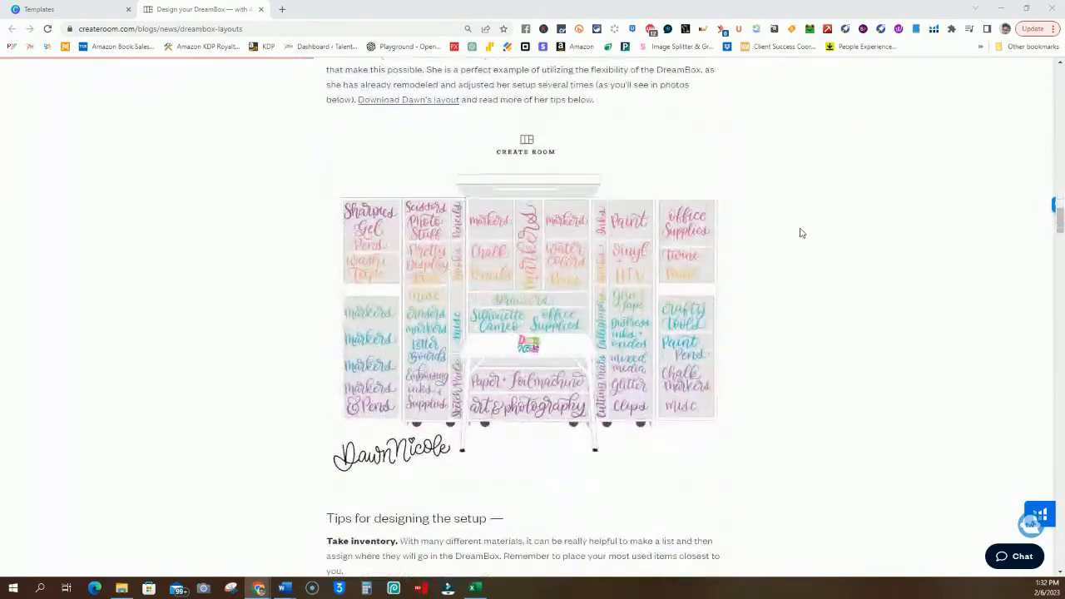
scroll(800, 233, "down", 2)
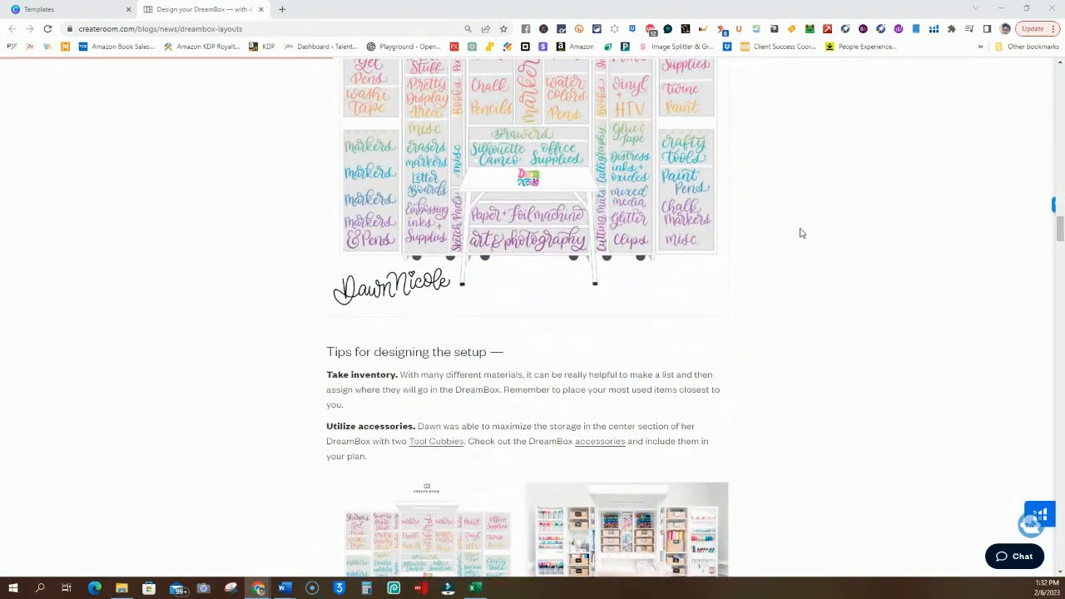
scroll(801, 233, "down", 5)
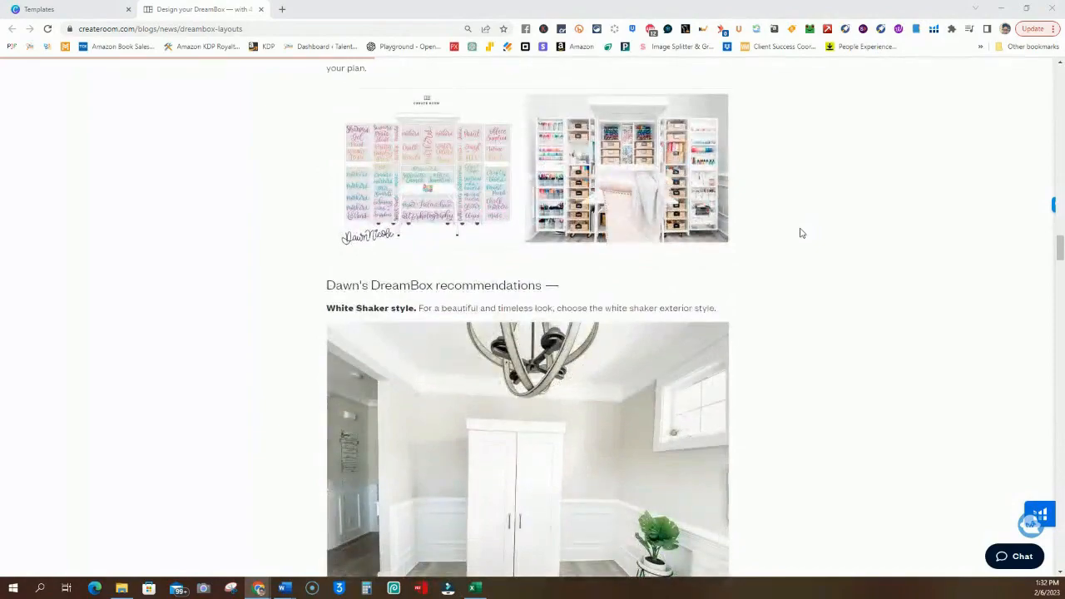
scroll(800, 233, "down", 6)
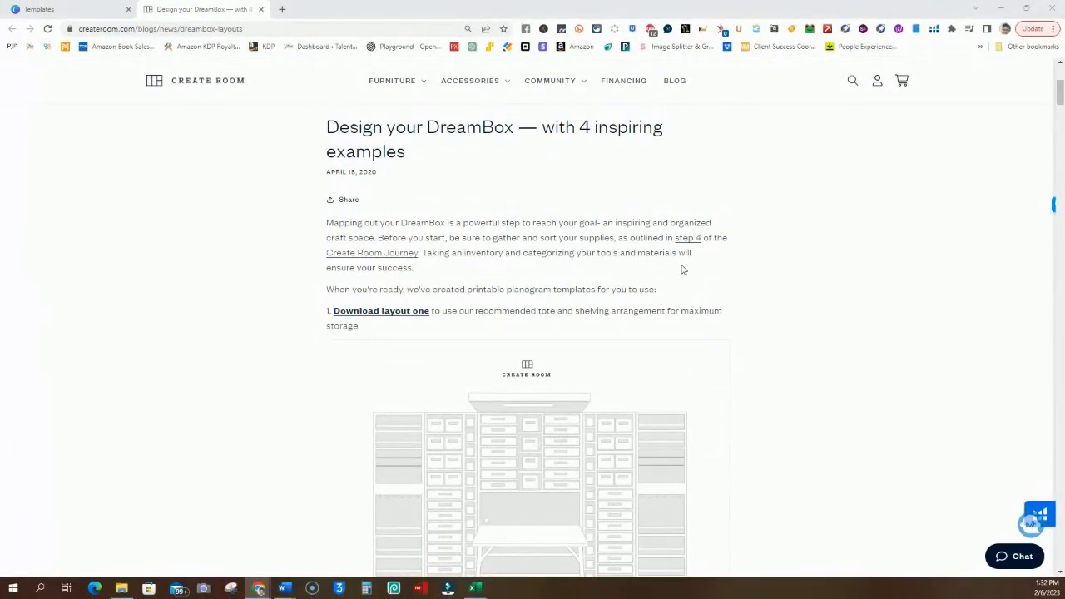
Step: Open the article's layout one template and save it as the PDF Tote_DreamBox_1_copy in the DreamBox folder
scroll(682, 268, "down", 1)
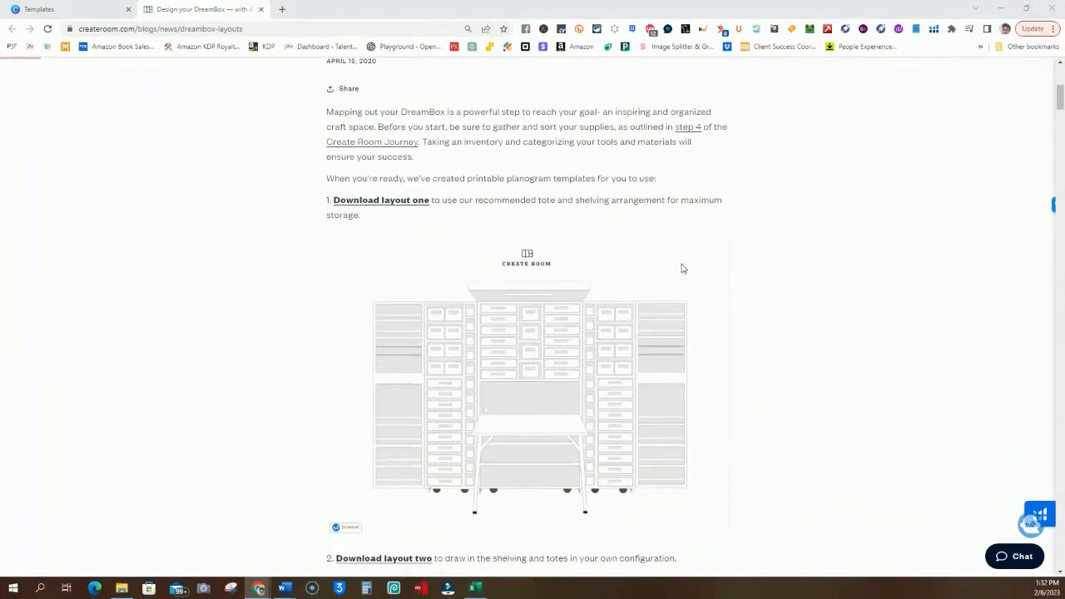
left_click(374, 203)
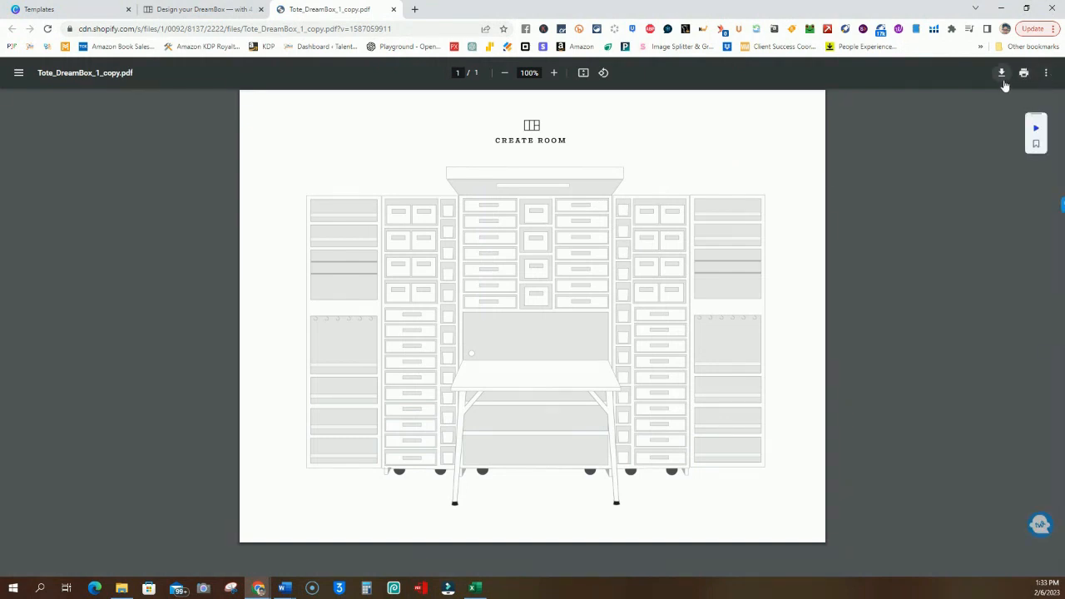
left_click(1001, 73)
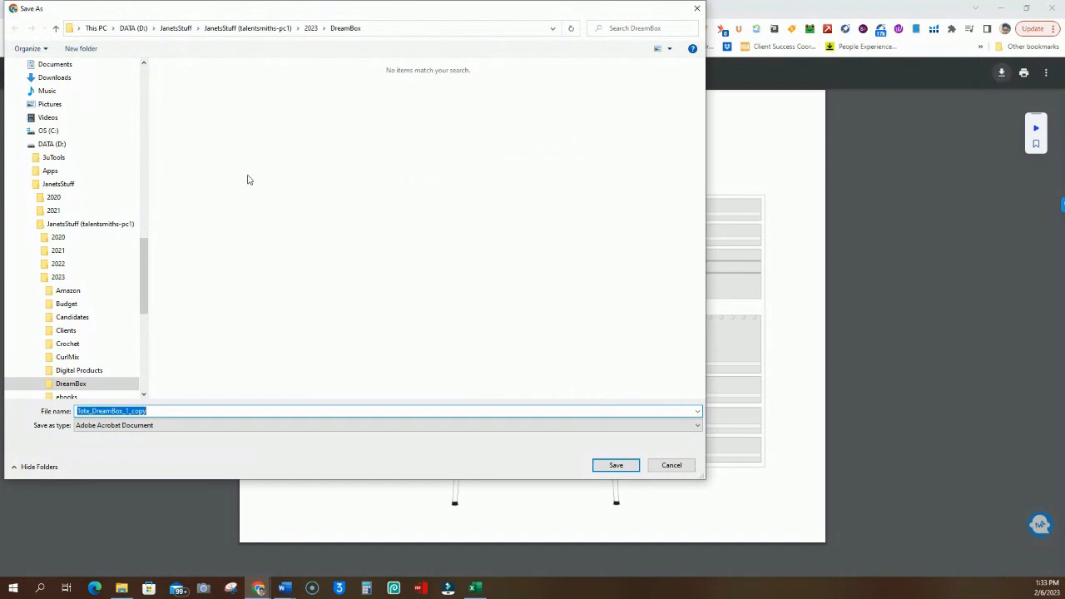
key("Return")
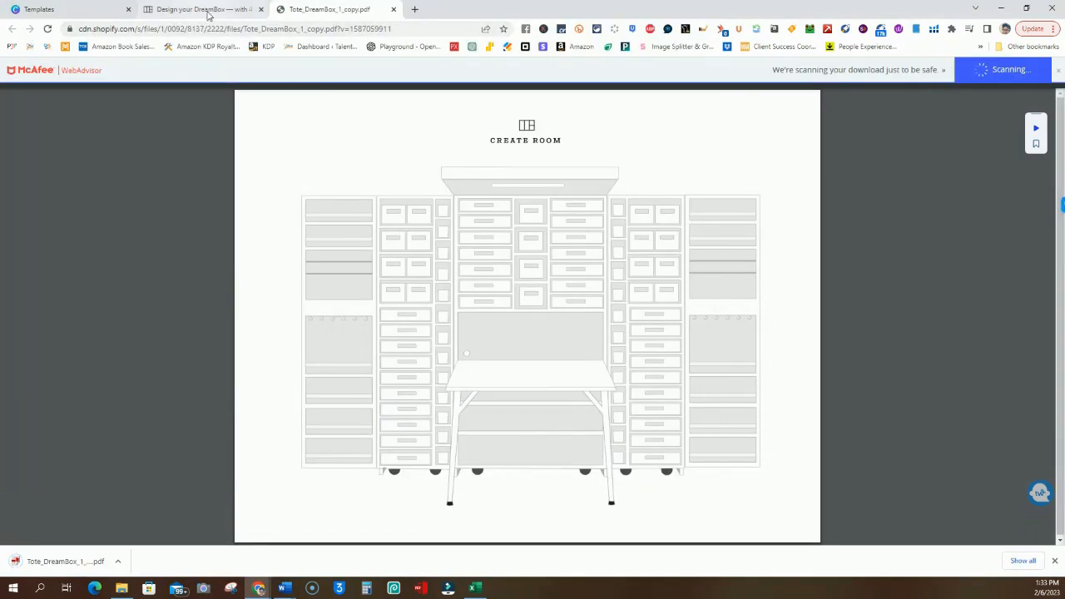
Step: Return to the article, open the layout two template and save it as Empty_DreamBox_1_copy in the DreamBox folder
left_click(200, 10)
scroll(403, 231, "down", 3)
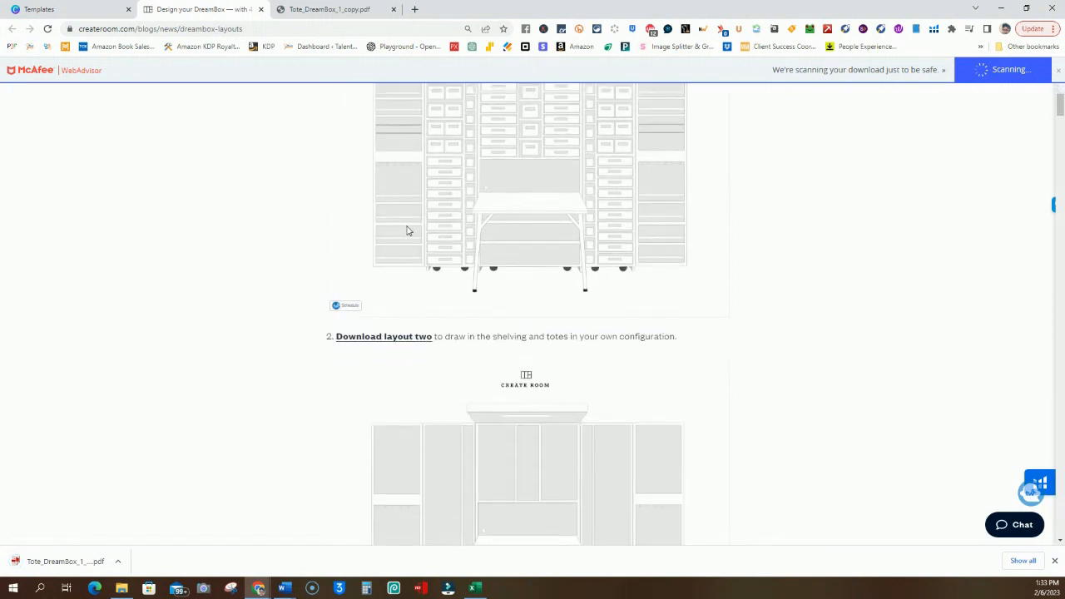
left_click(386, 337)
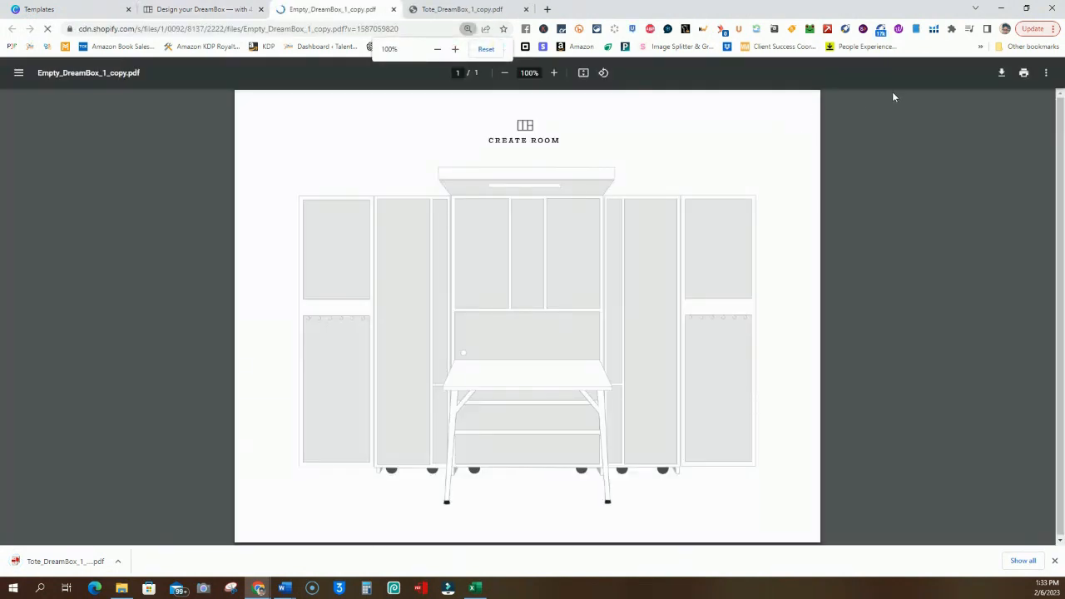
left_click(1002, 73)
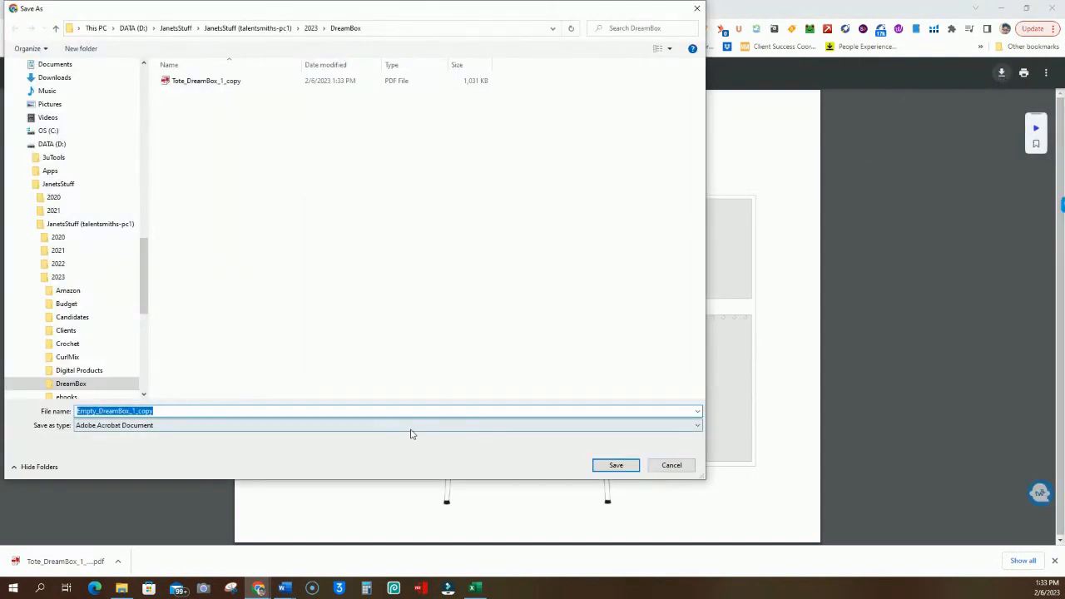
left_click(615, 464)
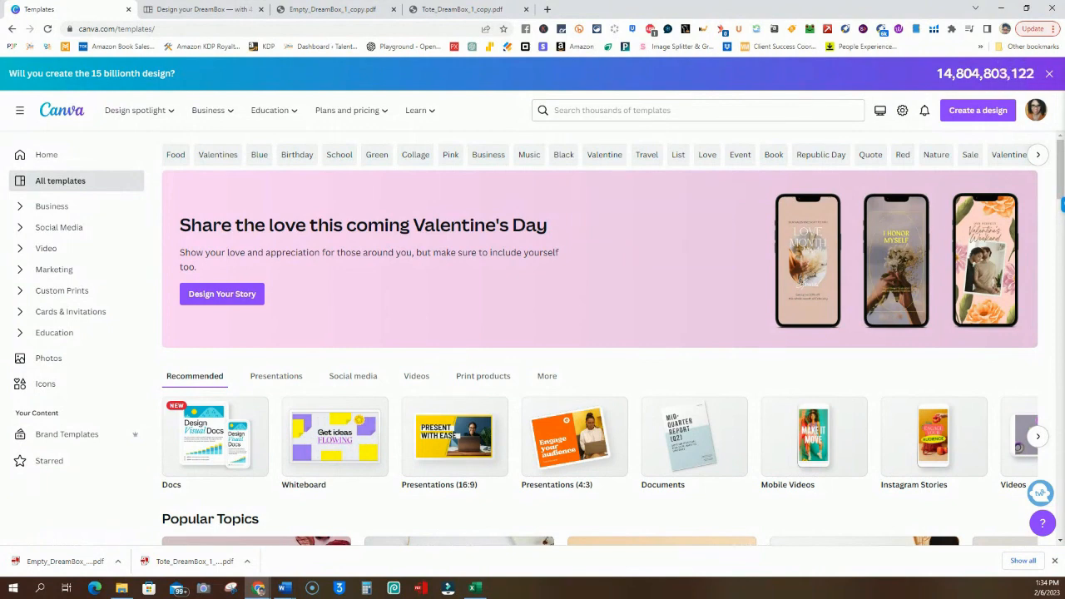
Step: In Canva, create a blank presentation and upload the PDFs Empty_DreamBox_1_copy and Tote_DreamBox_1_copy from the DreamBox folder
left_click(557, 442)
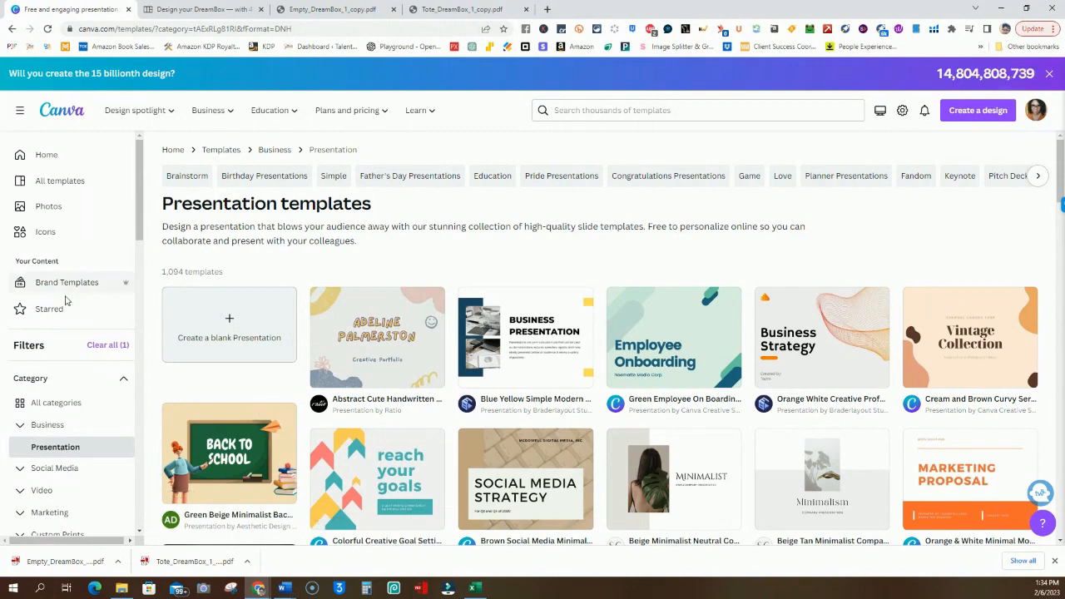
left_click(217, 327)
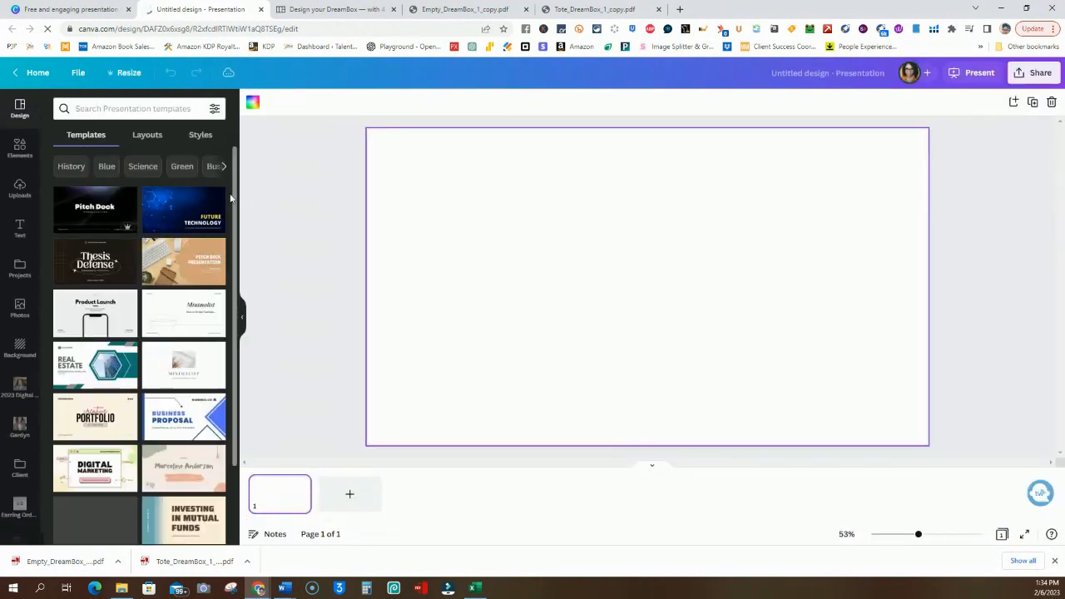
left_click(19, 187)
left_click(113, 134)
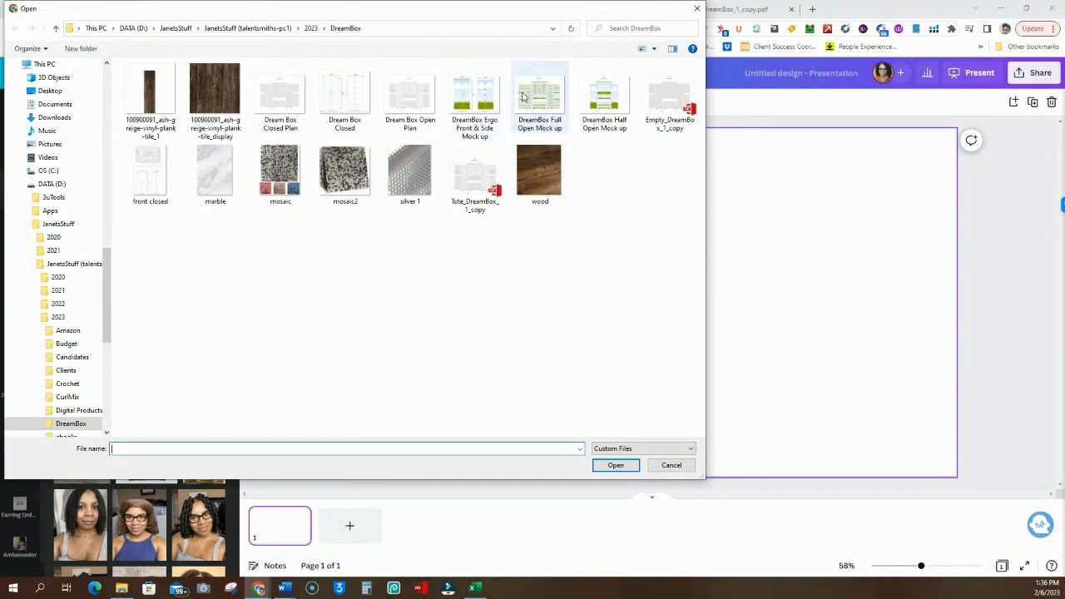
left_click(670, 98)
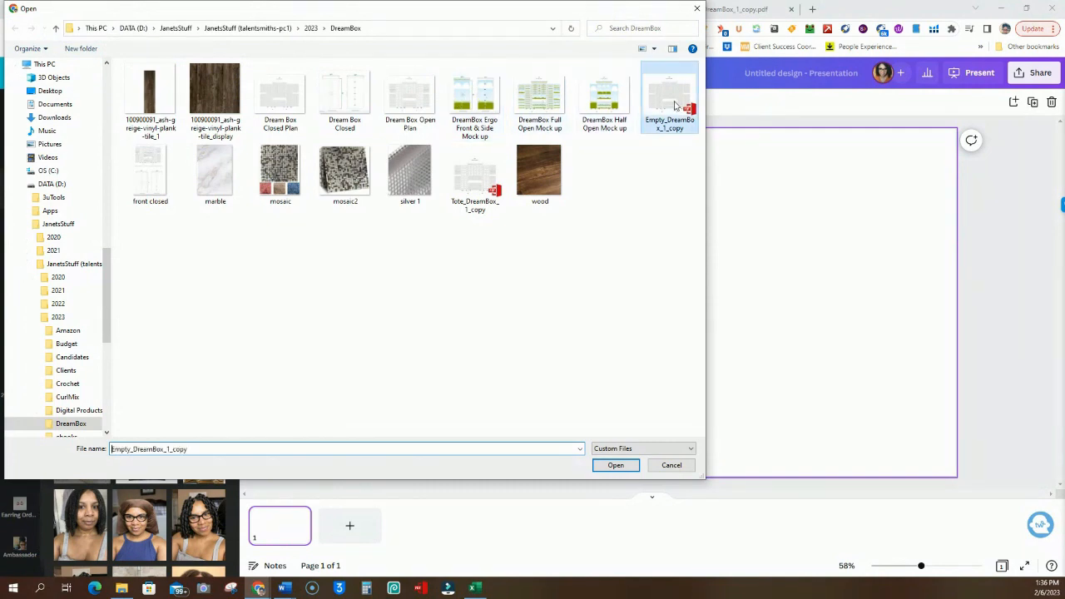
left_click(481, 183, "ctrl")
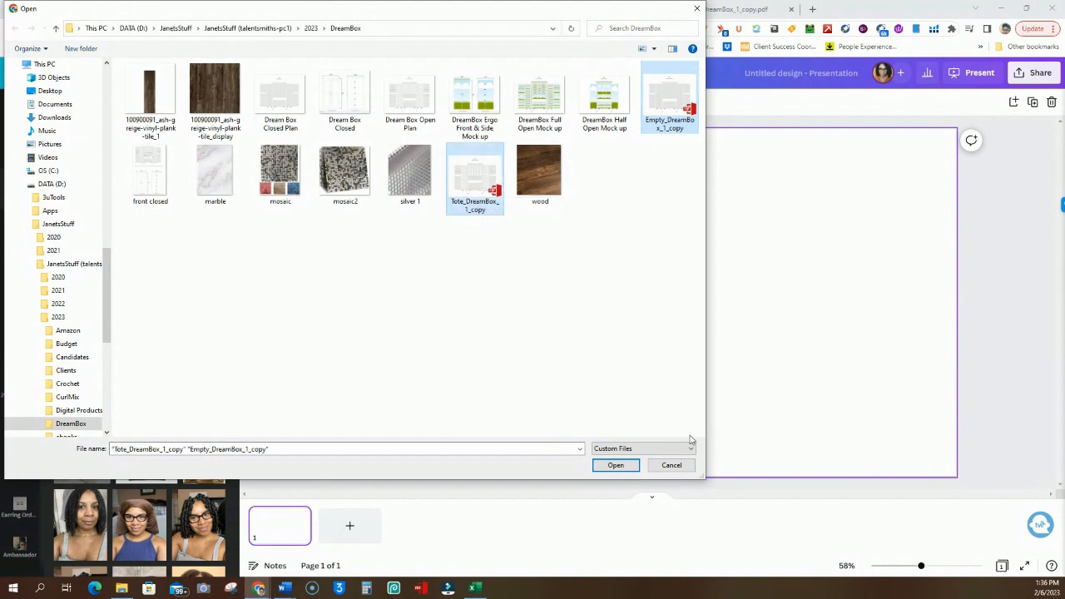
left_click(614, 466)
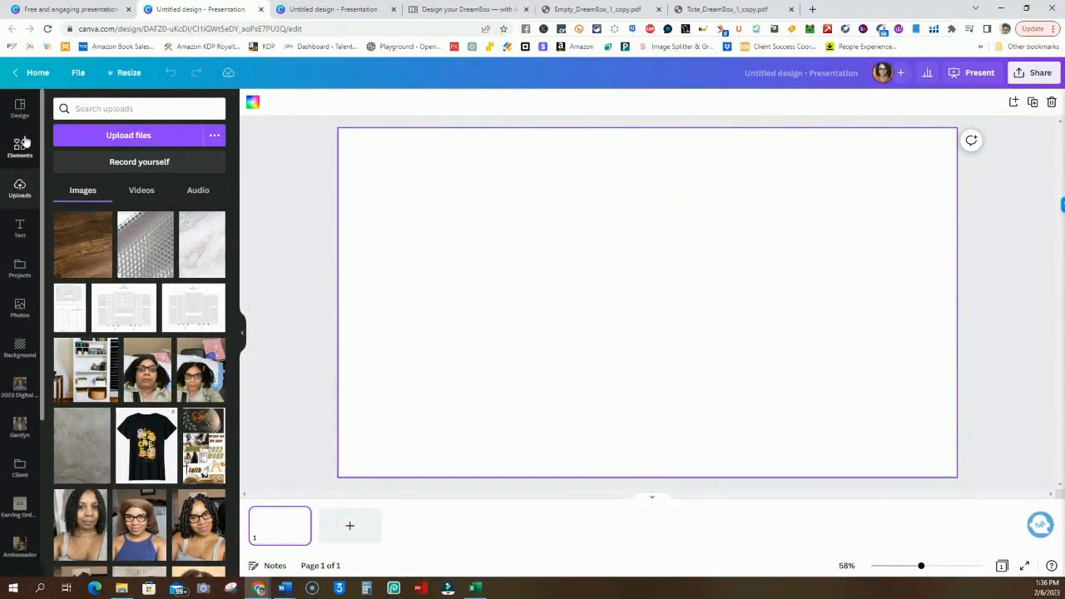
Step: Place the Tote_DreamBox_1_copy design on page 1, then enlarge and recentre the image within its crop frame
left_click(20, 267)
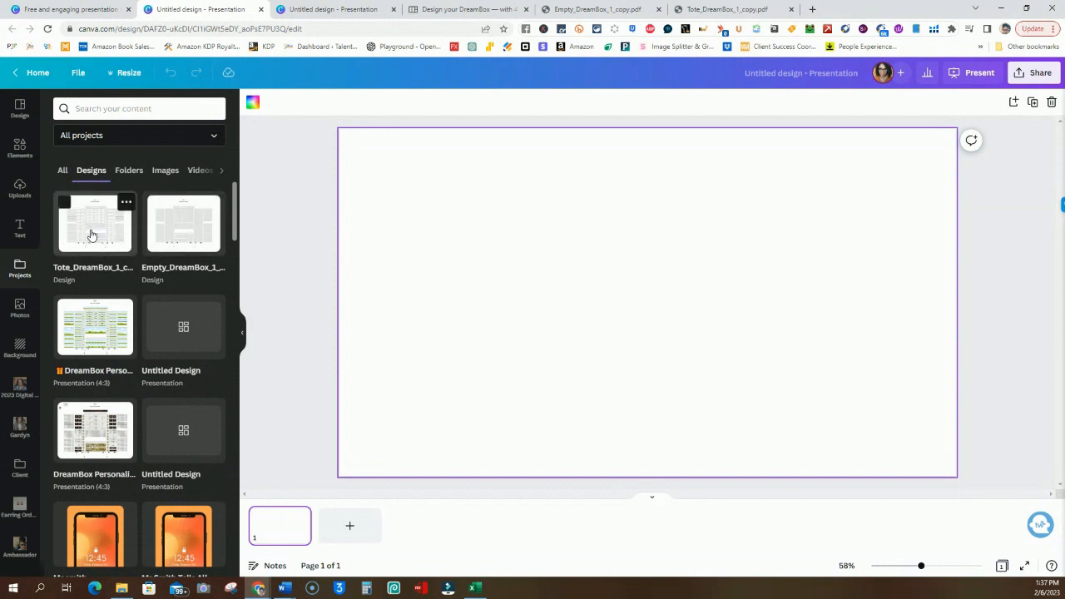
left_click_drag(99, 234, 388, 226)
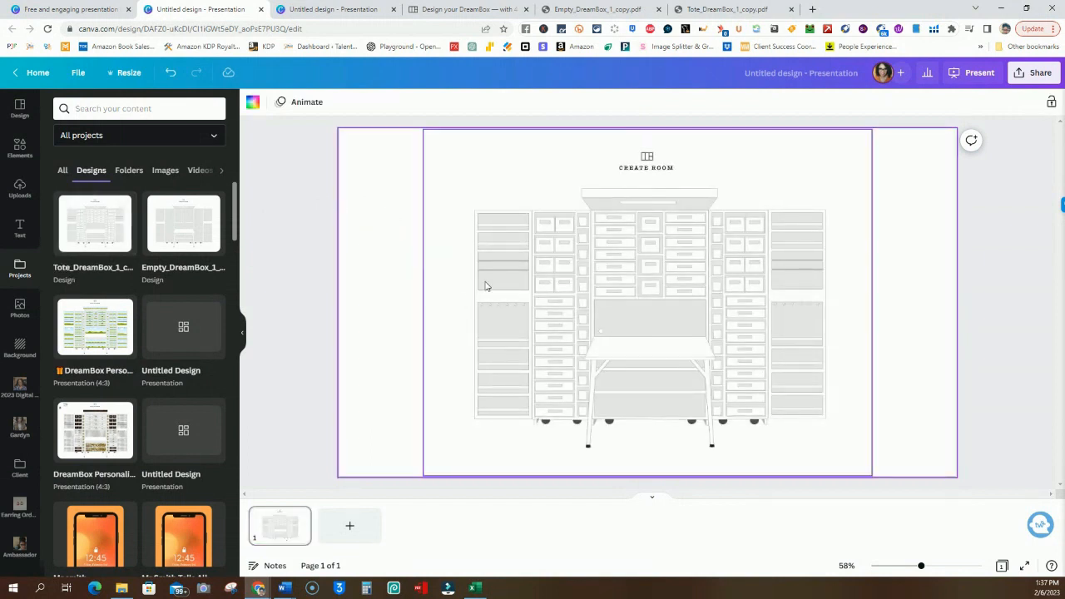
left_click(472, 193)
double_click(470, 188)
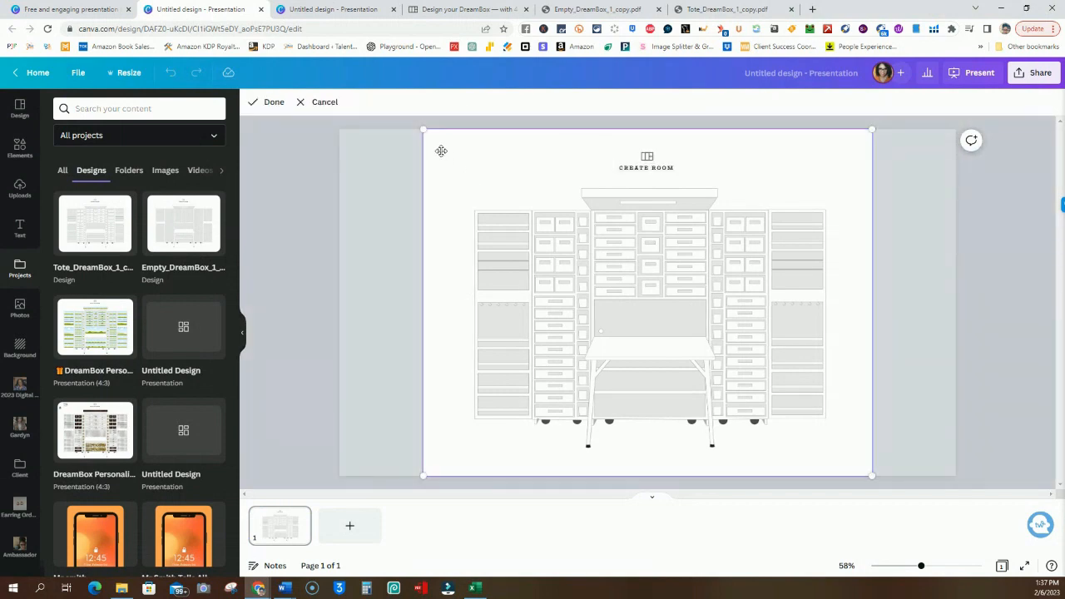
left_click_drag(422, 130, 351, 129)
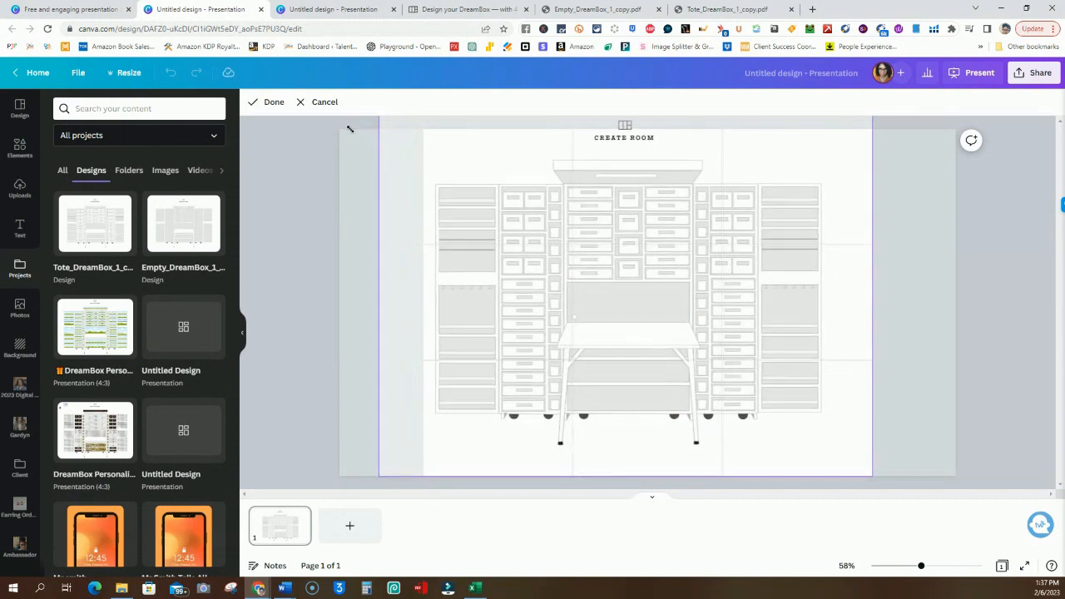
left_click_drag(524, 193, 546, 219)
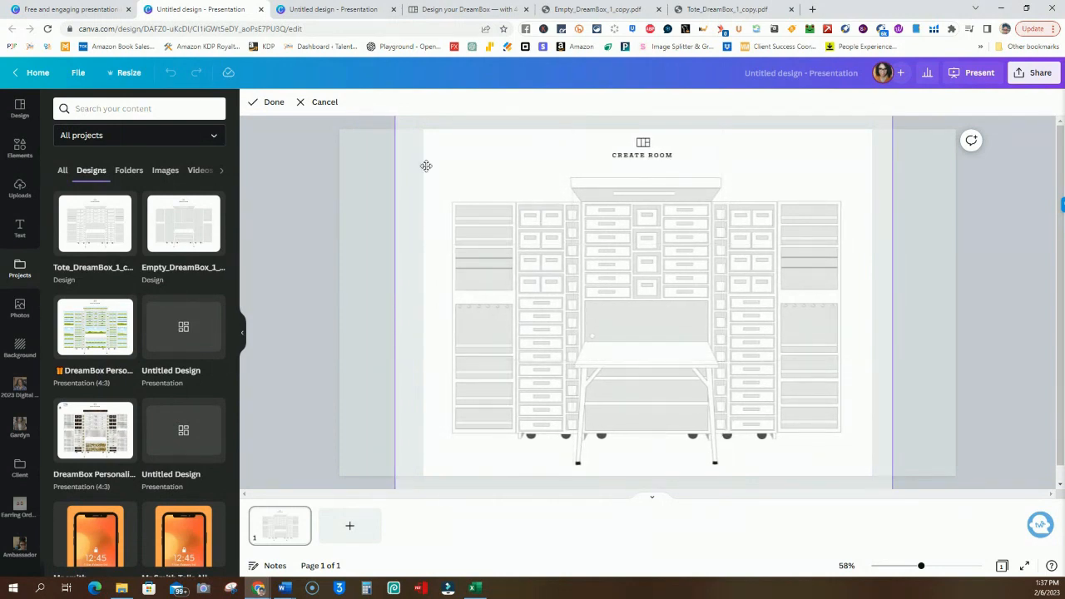
left_click(274, 101)
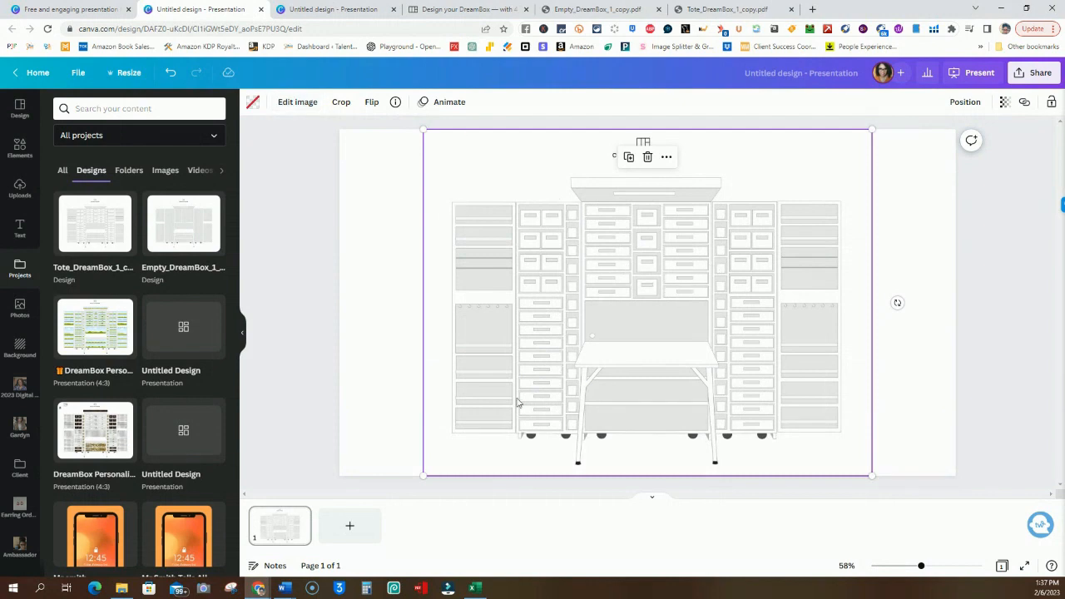
Step: Add a second page and place the Empty_DreamBox_1_copy design on it
left_click(350, 528)
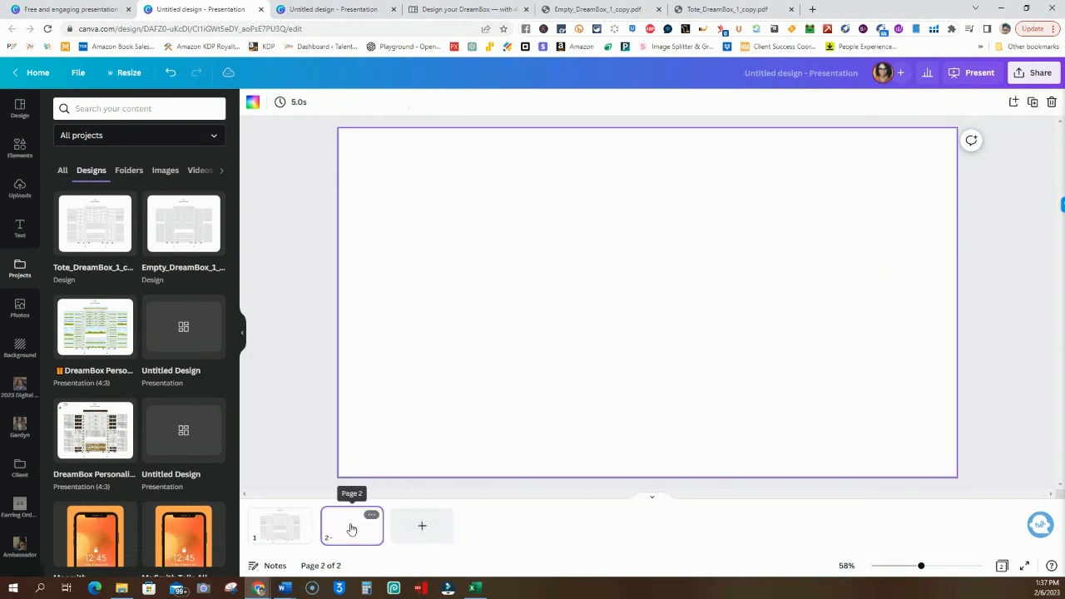
left_click(187, 237)
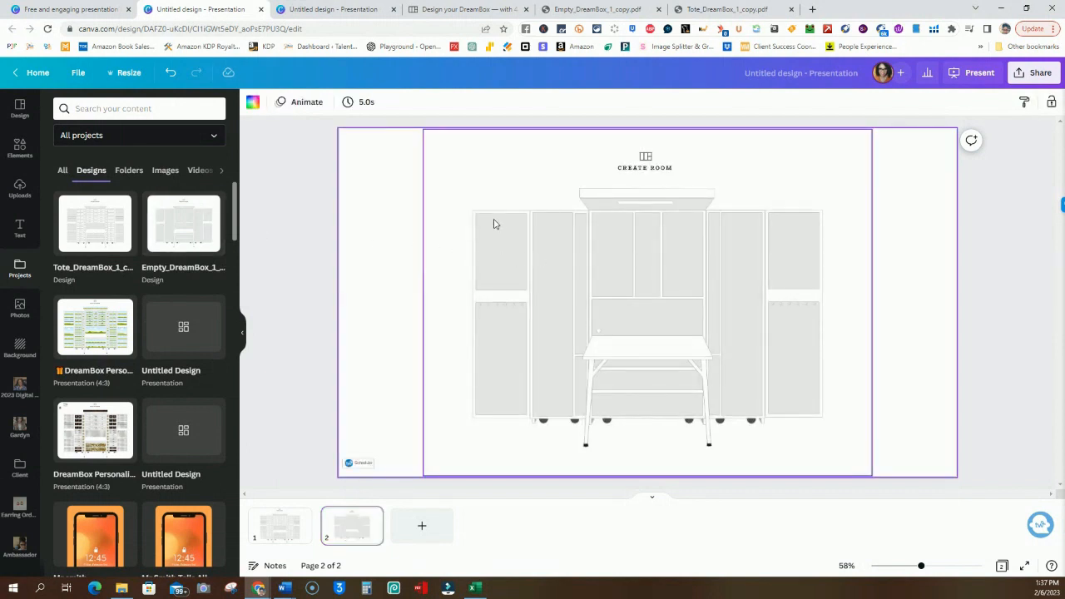
Step: Enlarge the empty DreamBox image on page 2 within its crop frame, recentre it and apply the crop
double_click(473, 201)
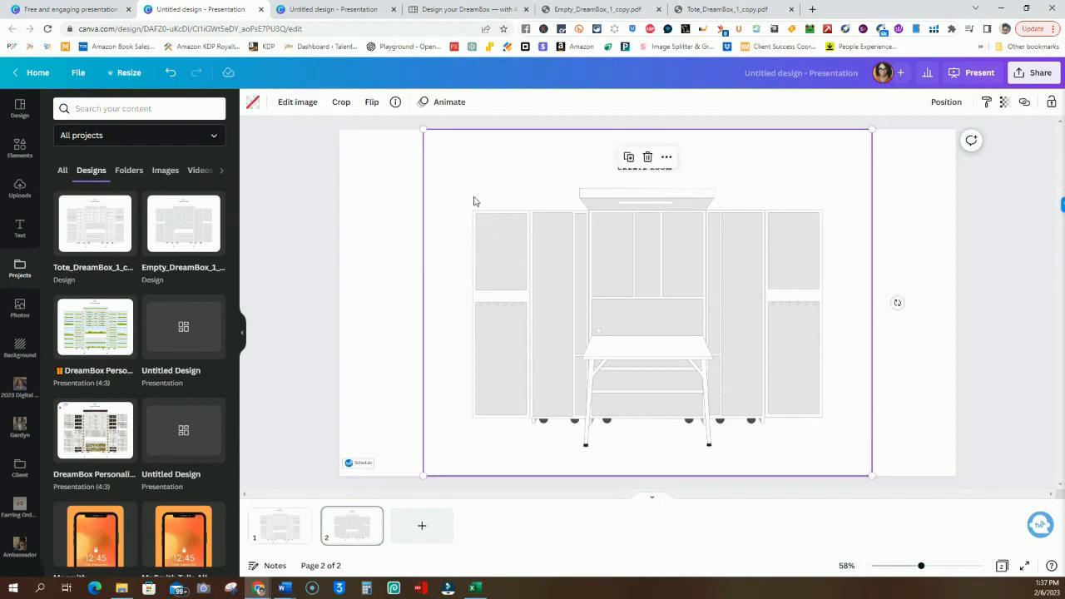
left_click_drag(422, 130, 366, 126)
left_click_drag(513, 207, 537, 227)
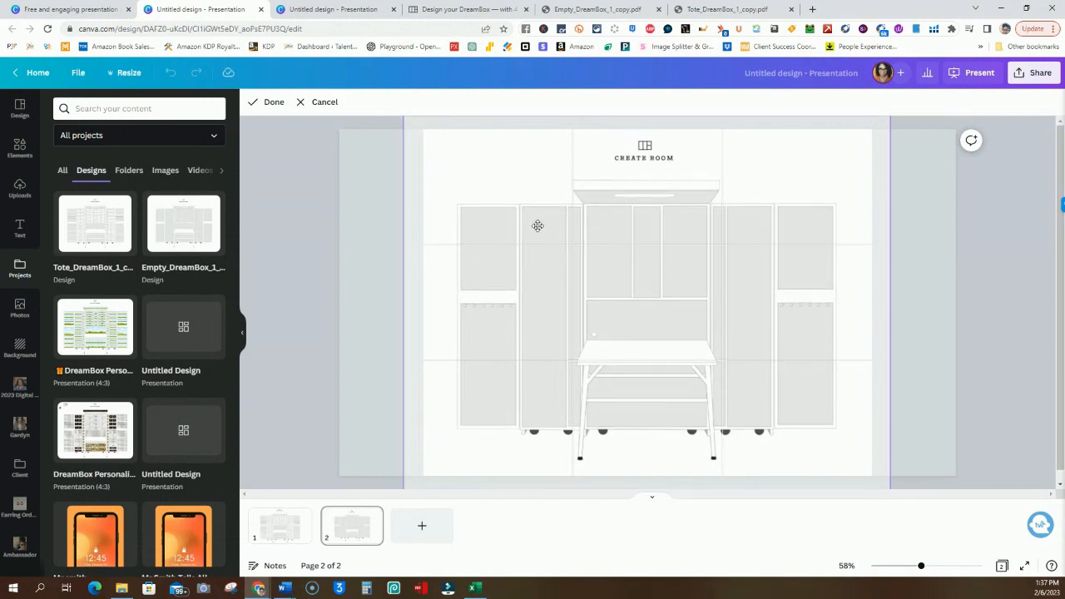
left_click_drag(403, 121, 398, 120)
left_click_drag(535, 226, 538, 227)
left_click(271, 104)
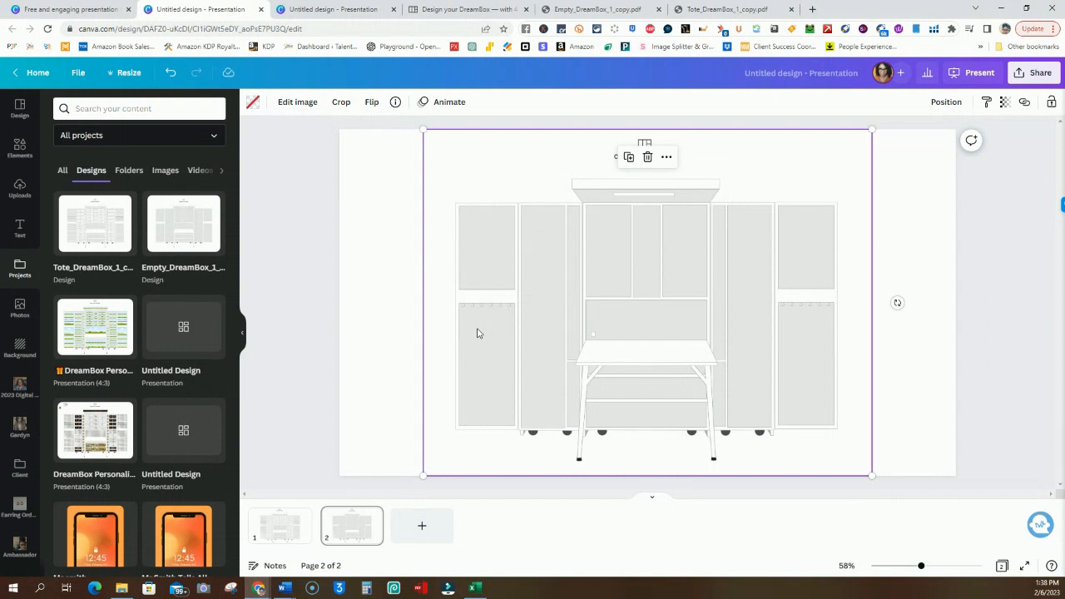
scroll(478, 333, "up", 1)
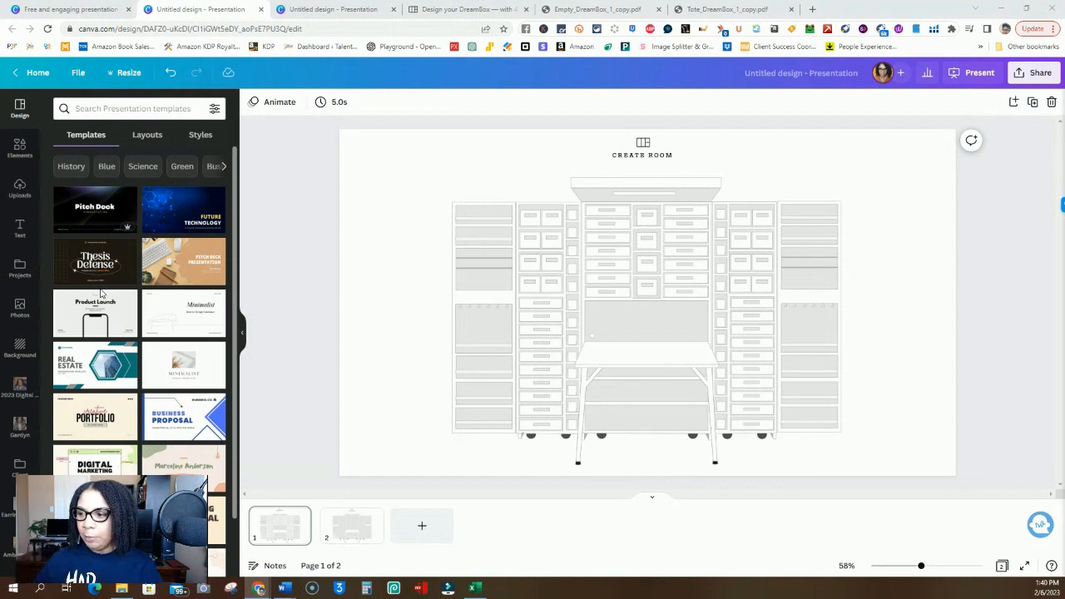
Step: Add a square shape to page 1, place it in the page's upper-left corner and shrink it to a small rectangle
left_click(19, 148)
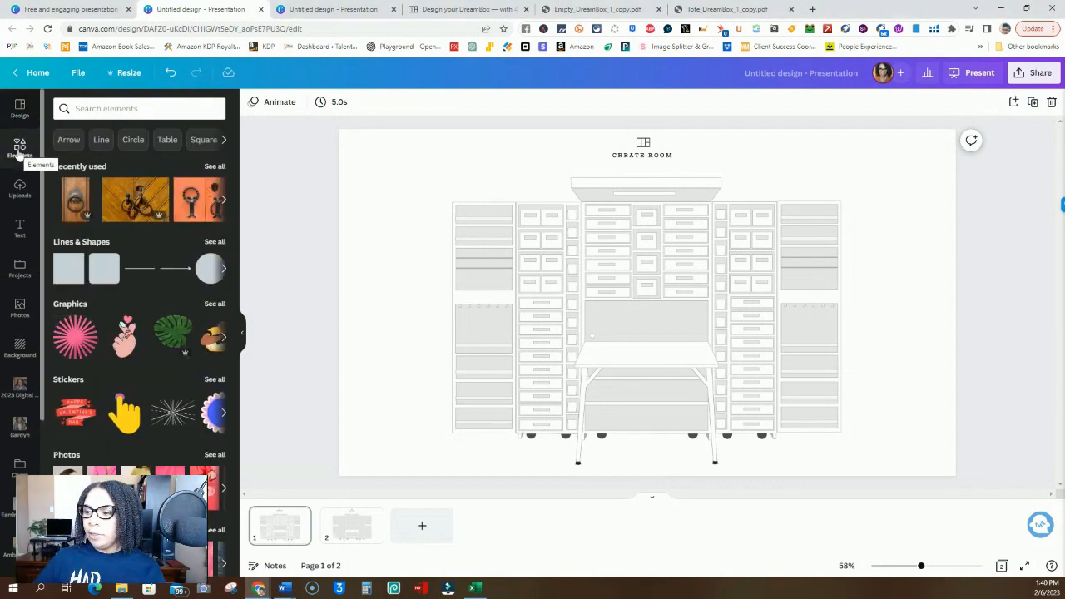
left_click(68, 270)
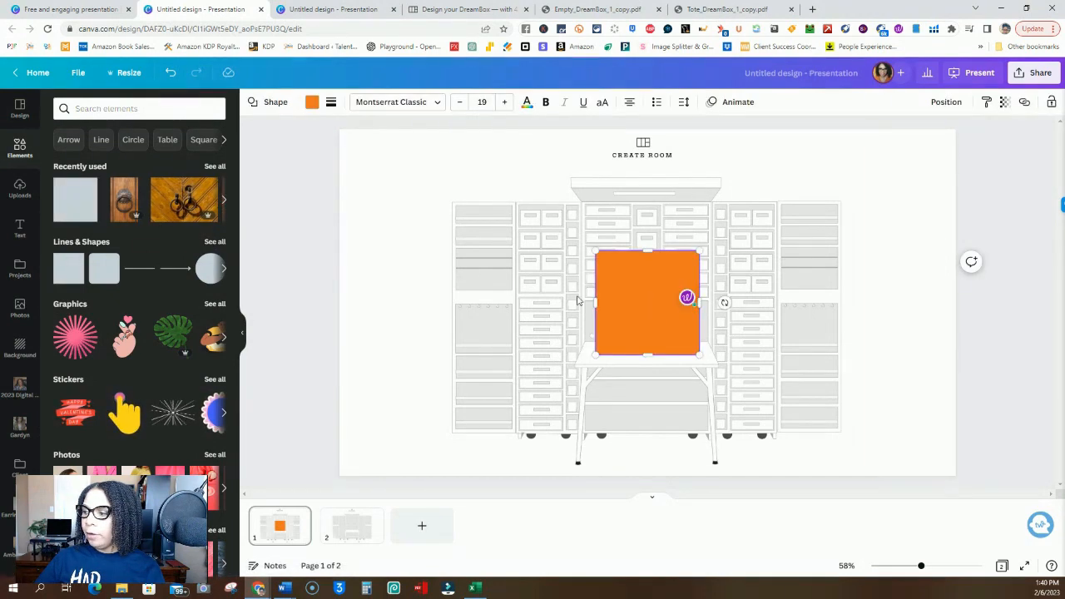
left_click_drag(647, 292, 398, 182)
left_click_drag(451, 247, 414, 185)
Step: Add a circle shape, shrink it and centre it directly below the orange rectangle
left_click(206, 272)
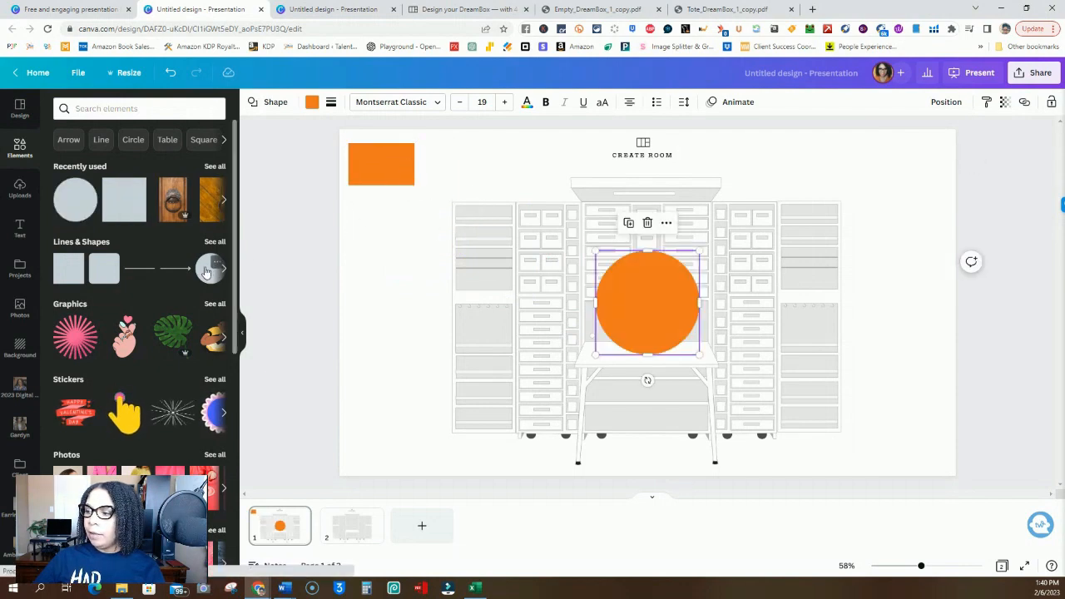
left_click_drag(656, 304, 401, 253)
left_click_drag(442, 302, 406, 266)
left_click_drag(377, 232, 383, 224)
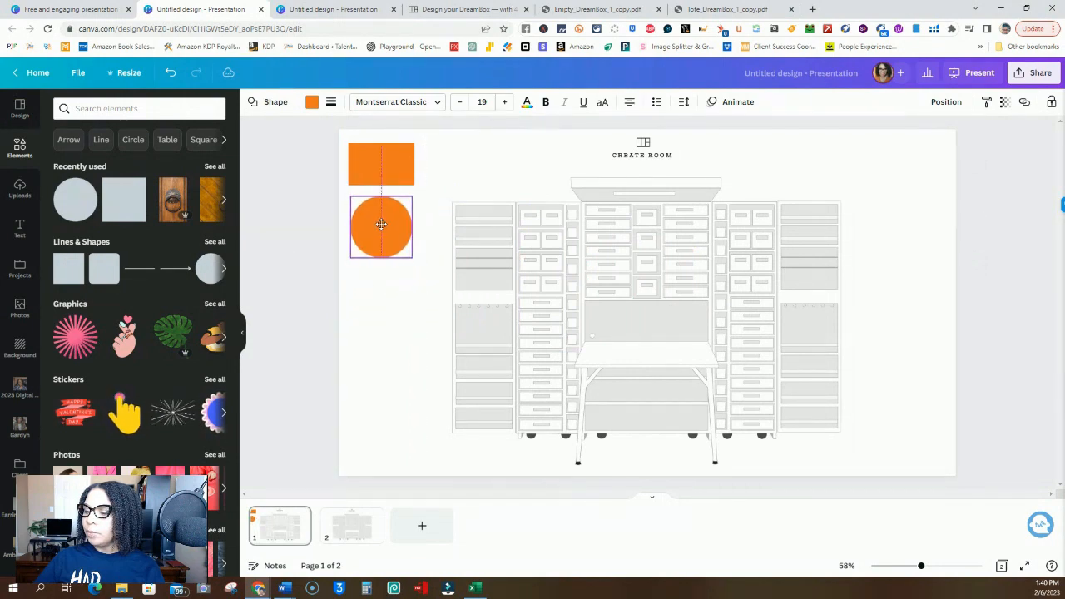
Step: Add a straight line, shorten it and place it beside the orange rectangle, above the DreamBox's left side
left_click(143, 269)
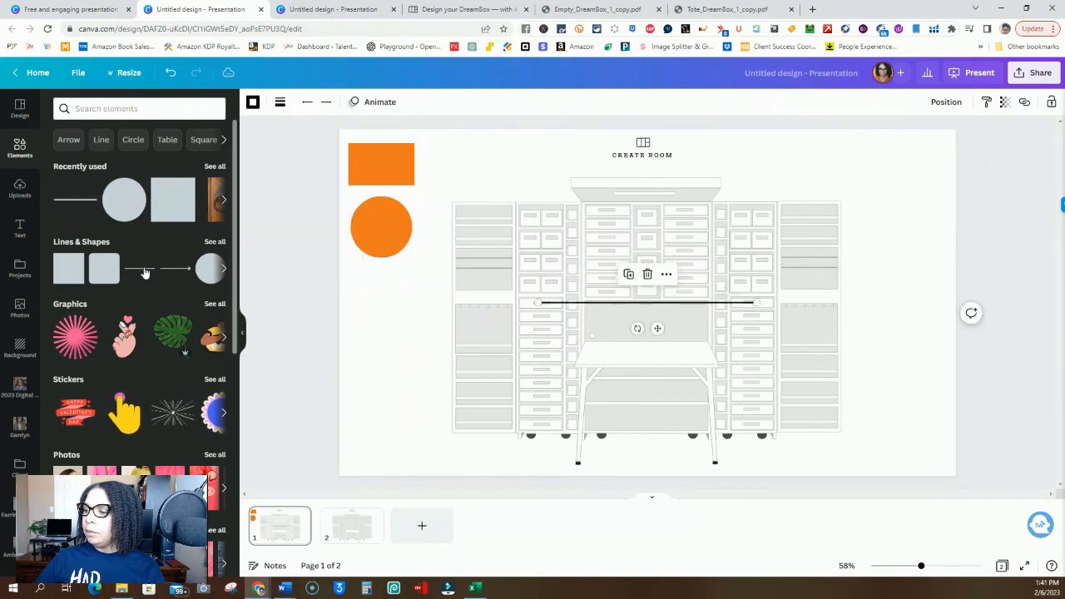
left_click_drag(756, 302, 657, 302)
left_click_drag(608, 327, 501, 175)
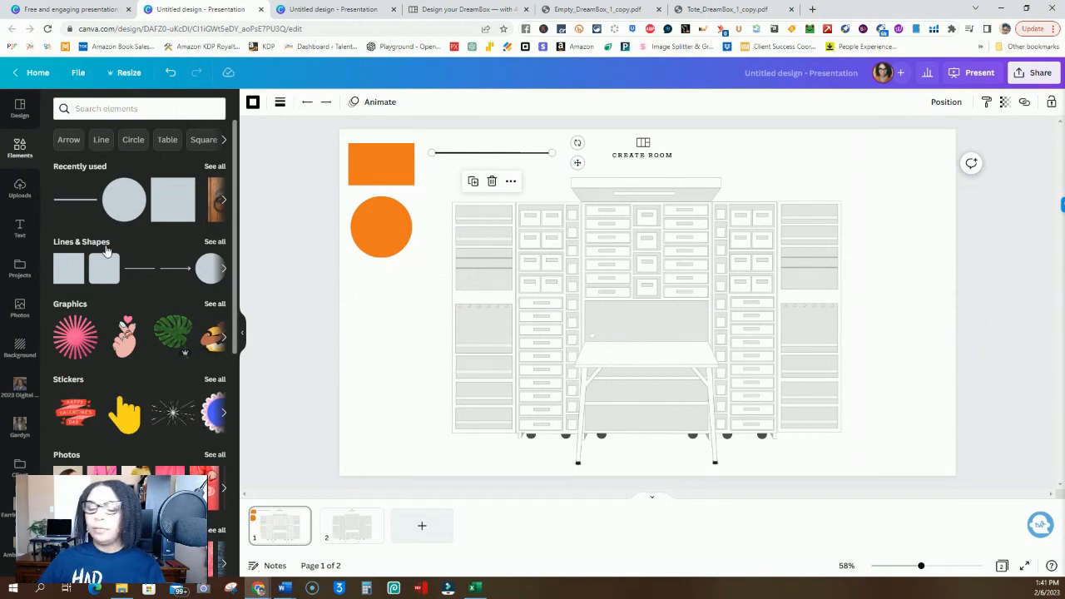
Step: Add a single-image grid to page 1 and shrink it to a small rectangle below the orange circle
scroll(108, 262, "down", 8)
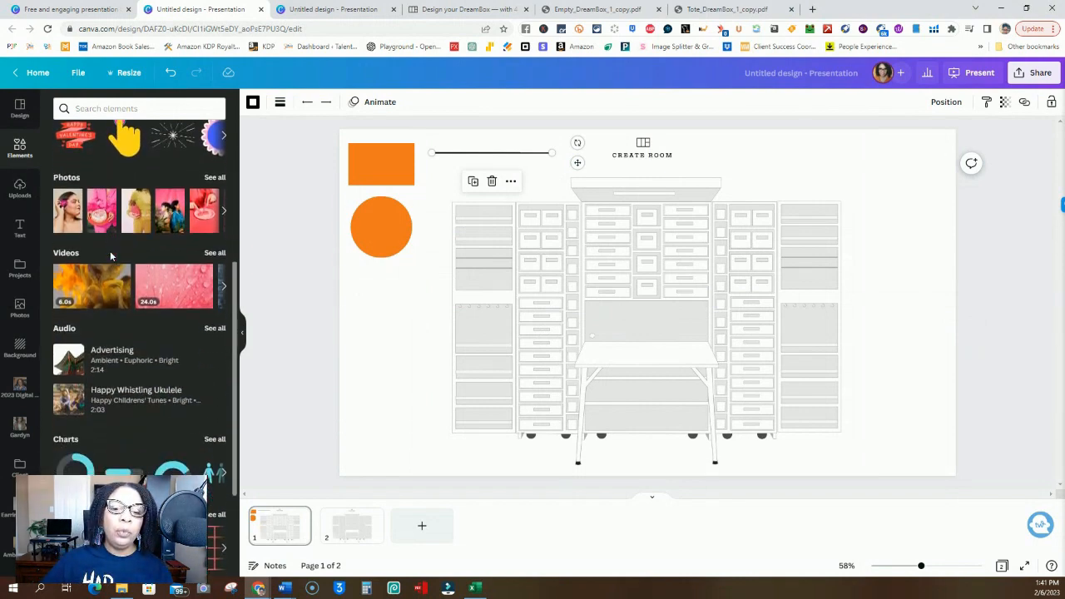
scroll(113, 257, "down", 2)
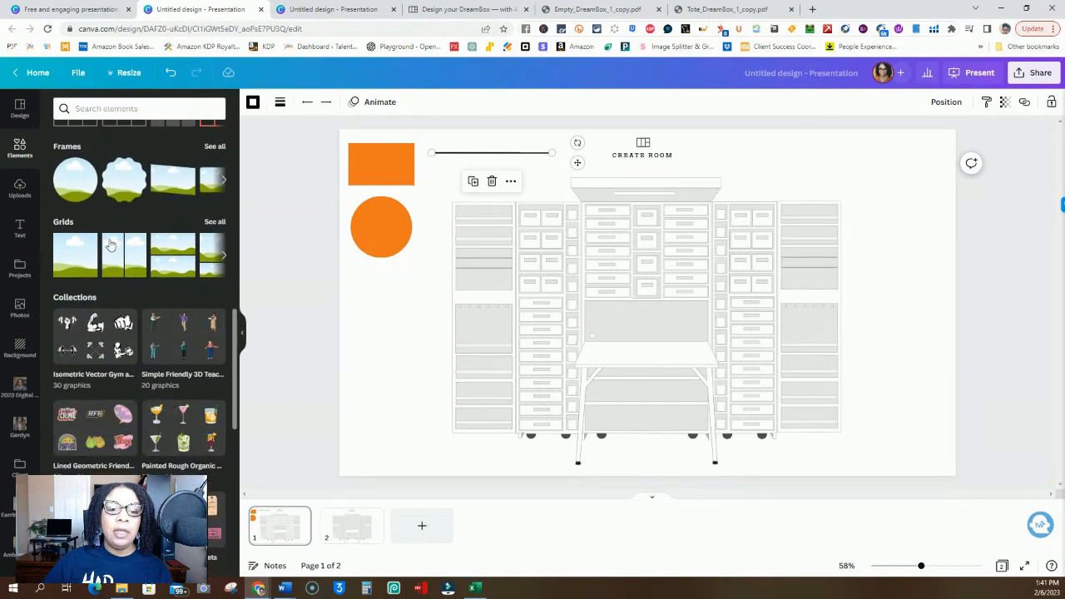
left_click(72, 264)
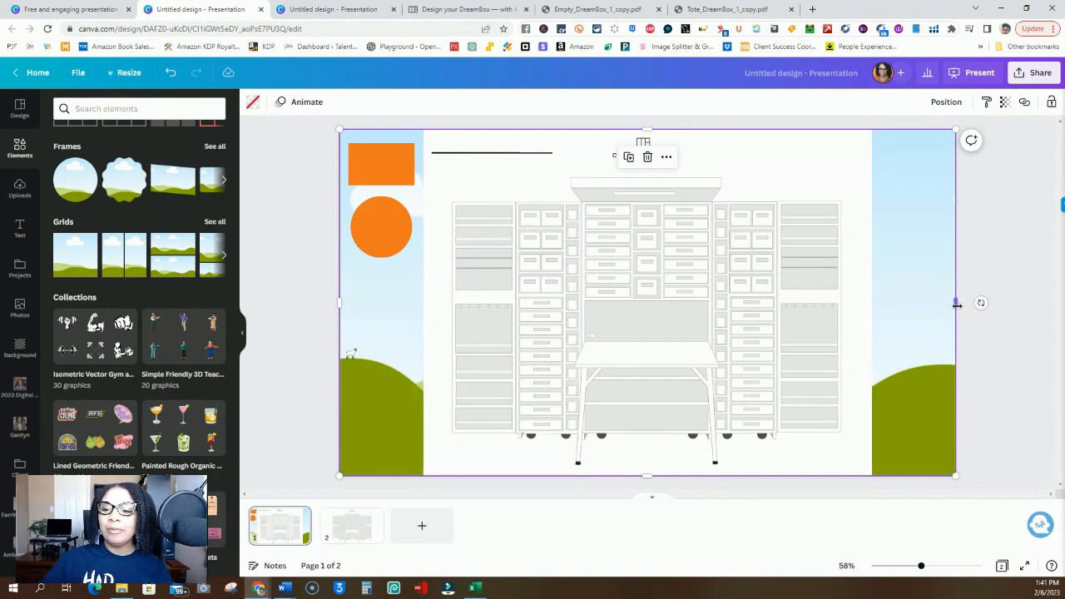
left_click_drag(955, 303, 504, 303)
left_click_drag(431, 472, 462, 243)
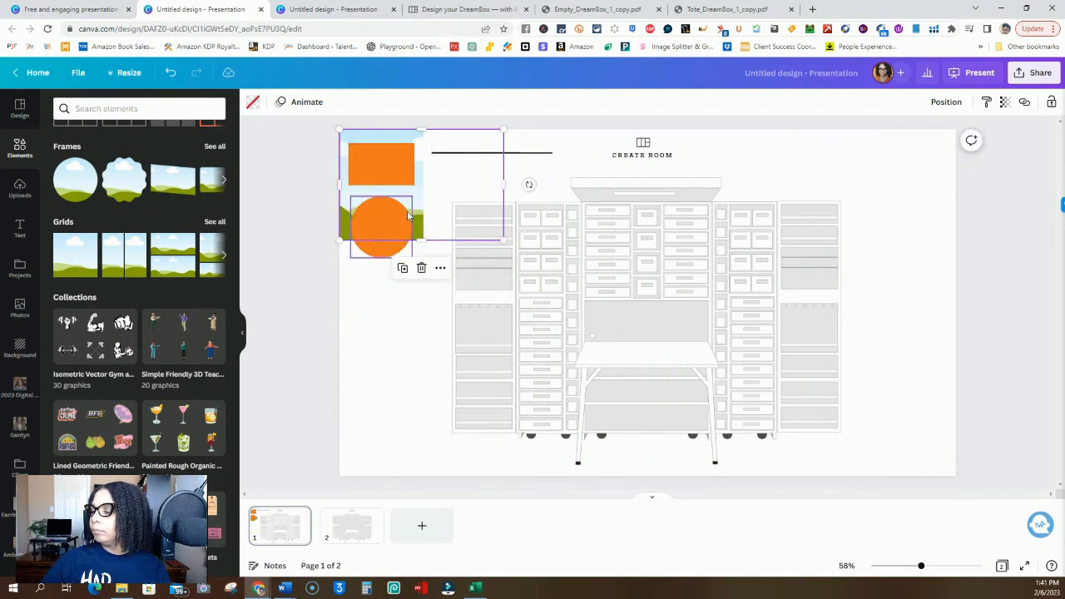
left_click_drag(504, 184, 412, 184)
left_click_drag(375, 240, 375, 308)
left_click_drag(375, 129, 376, 265)
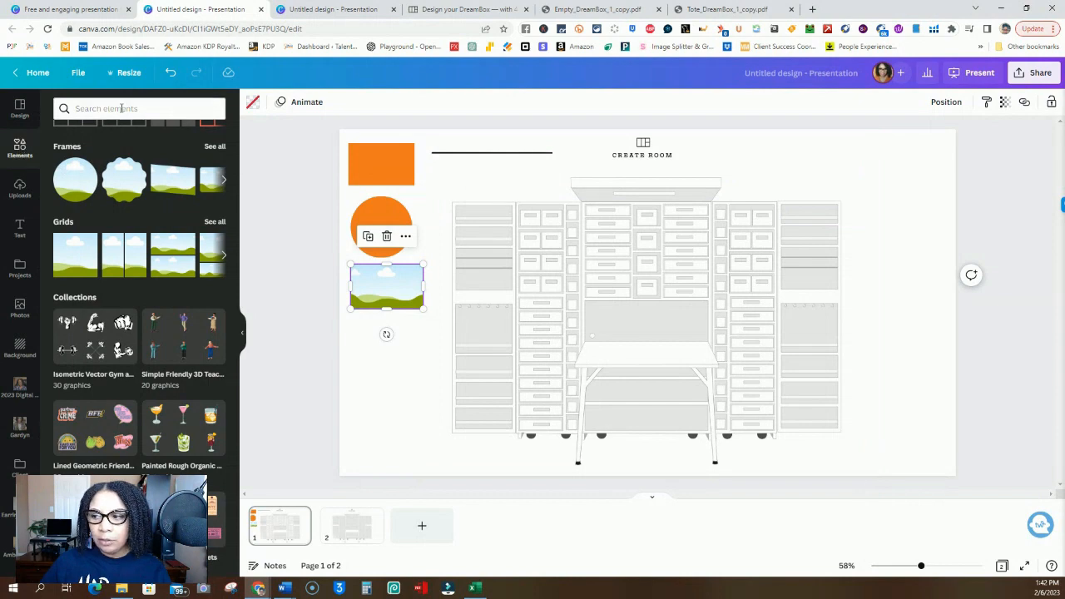
Step: Search the elements for hooks, limit the results to graphics and add the white hook with the square mount
left_click(138, 106)
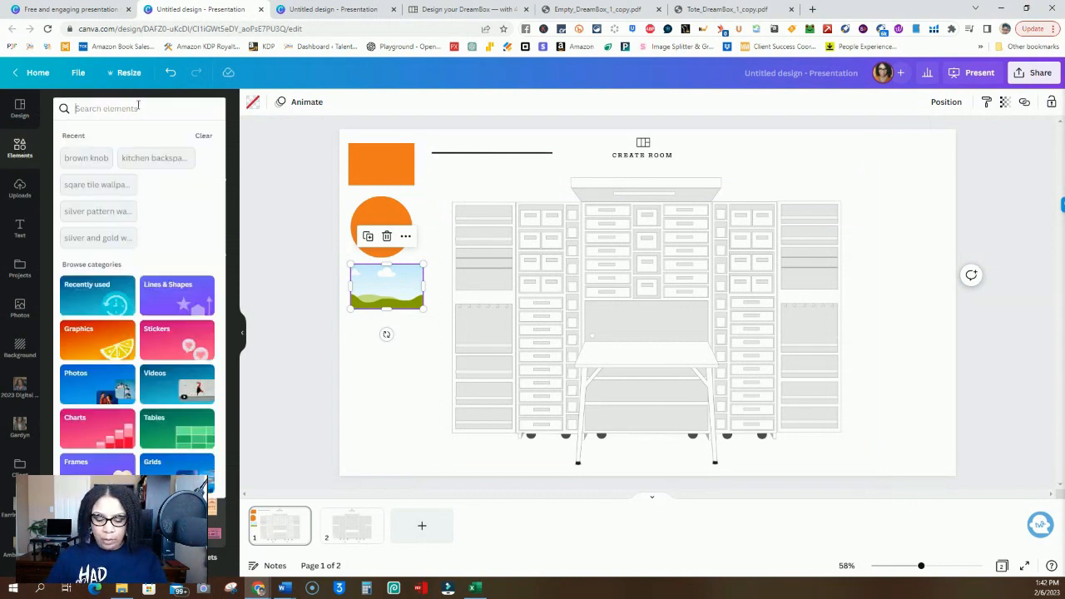
type("hook")
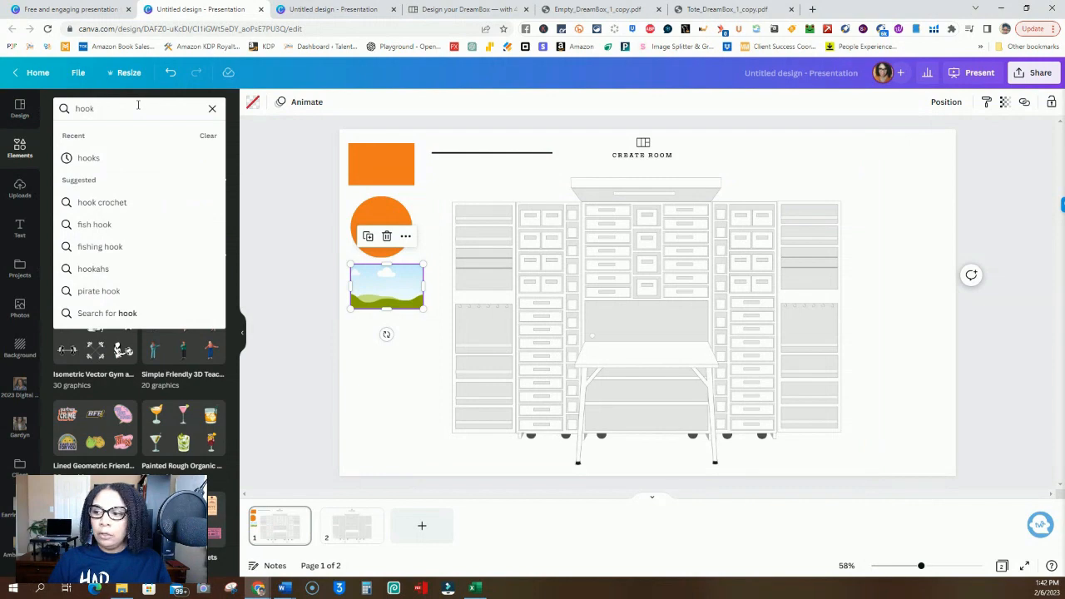
type("s")
key("Return")
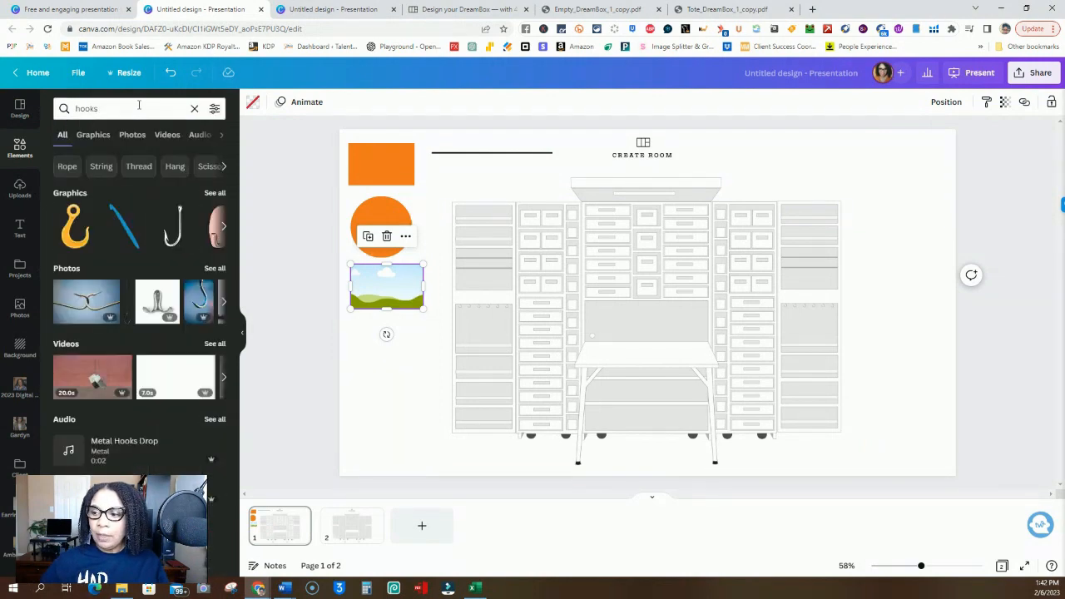
left_click(93, 135)
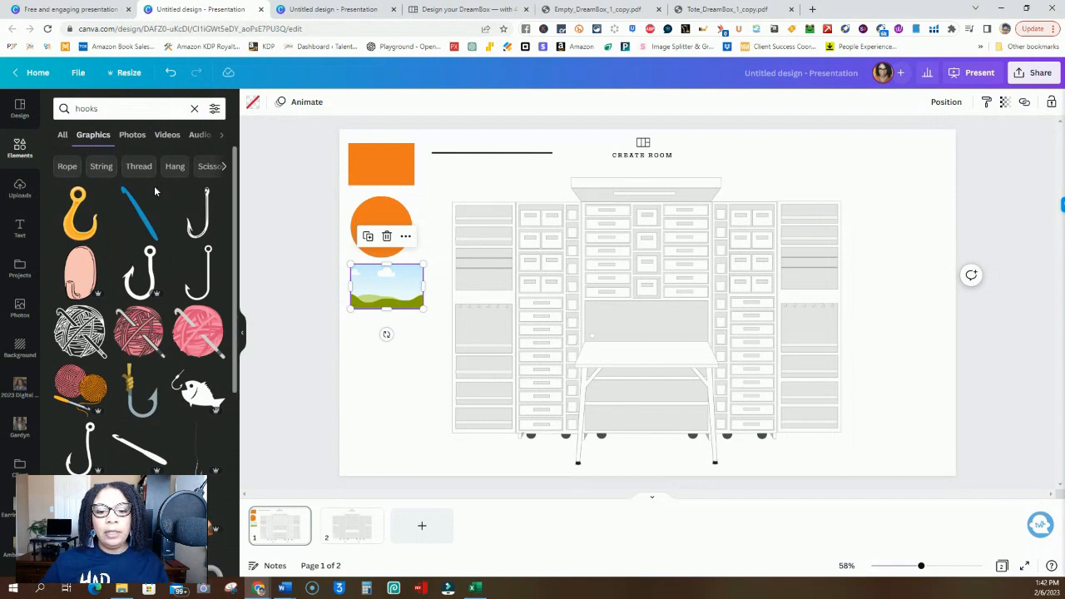
scroll(165, 262, "down", 3)
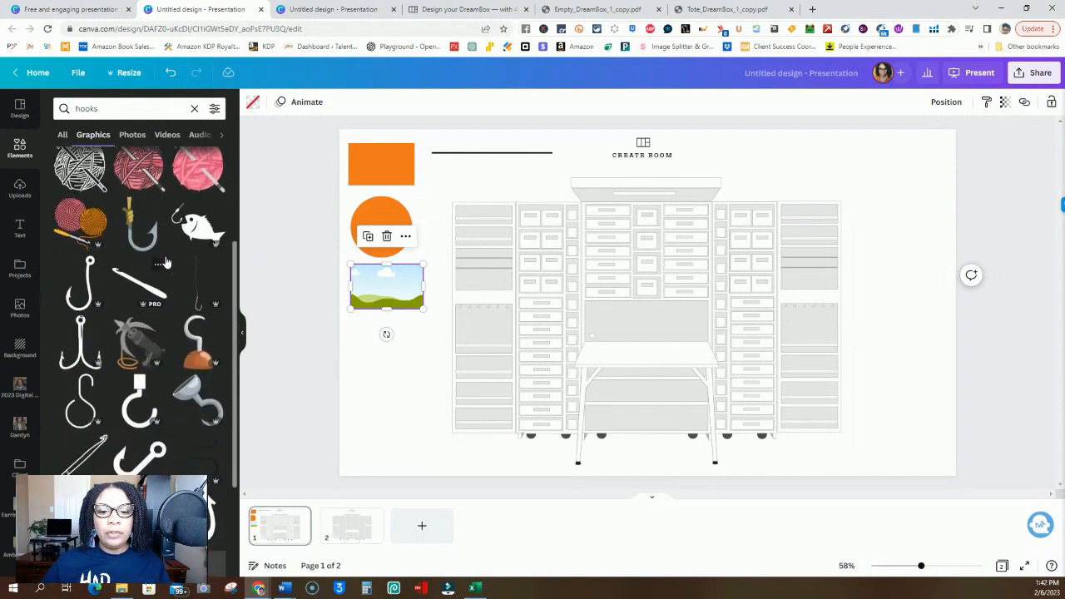
scroll(164, 263, "down", 2)
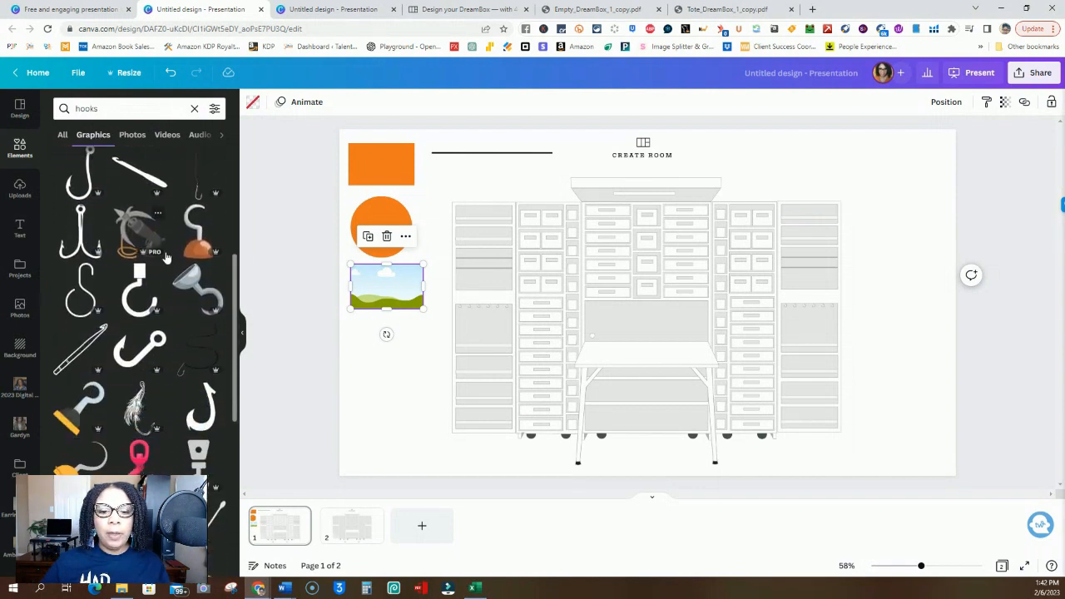
left_click(133, 307)
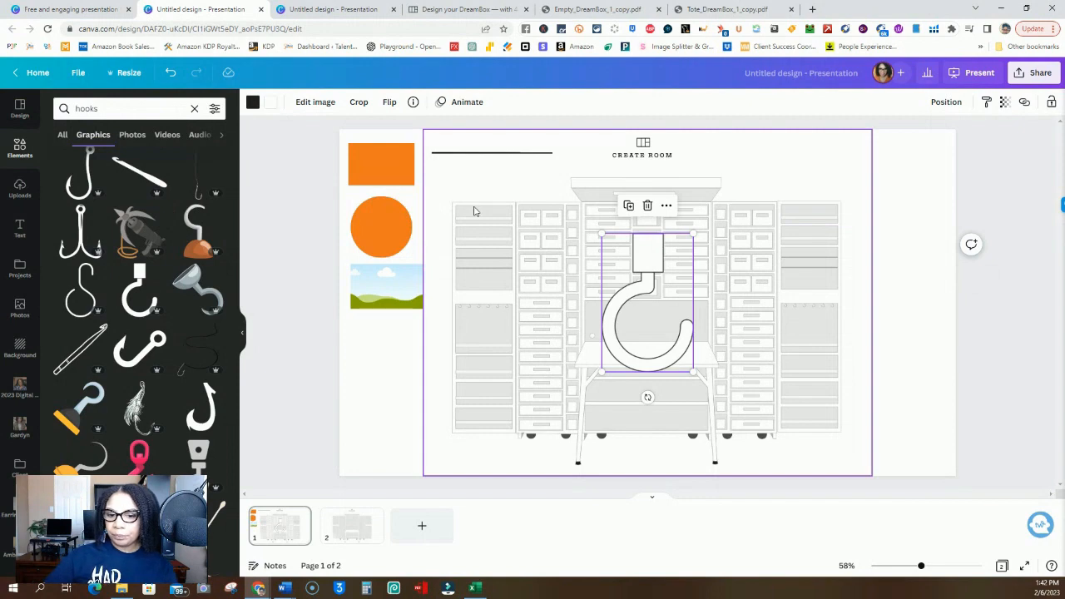
Step: Recolour both the outline and fill of the hook orange, then shrink it and place it below the image grid
left_click_drag(649, 254, 506, 254)
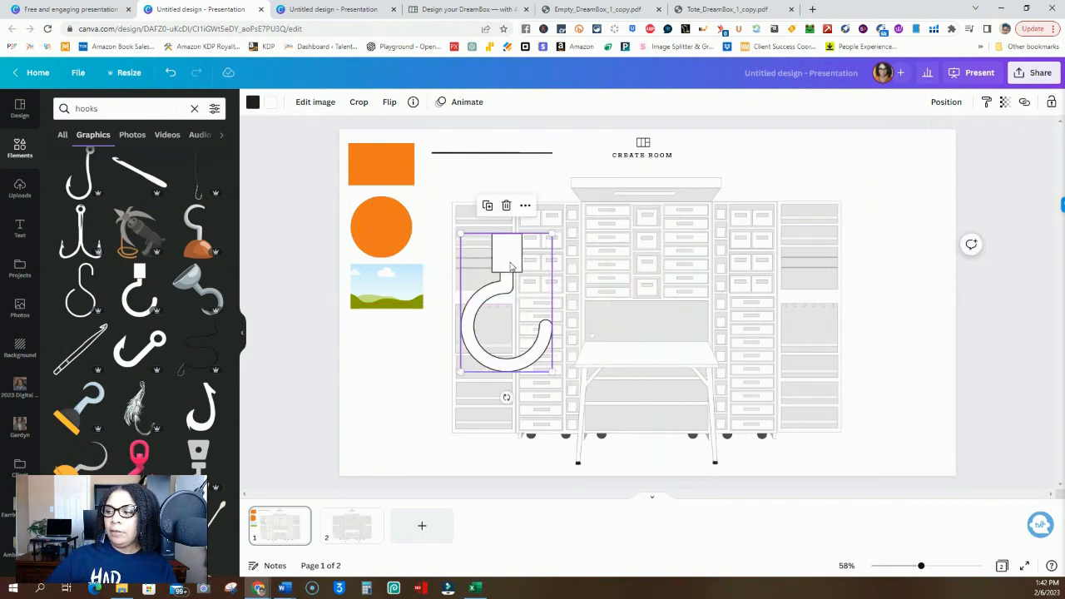
left_click(253, 105)
left_click(157, 158)
left_click(270, 103)
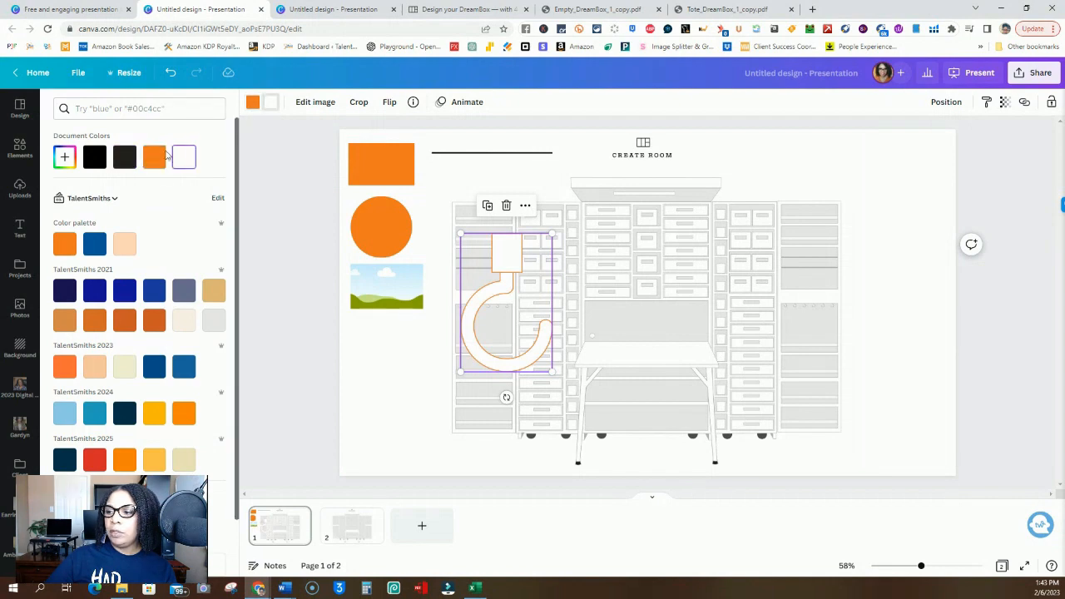
left_click(154, 161)
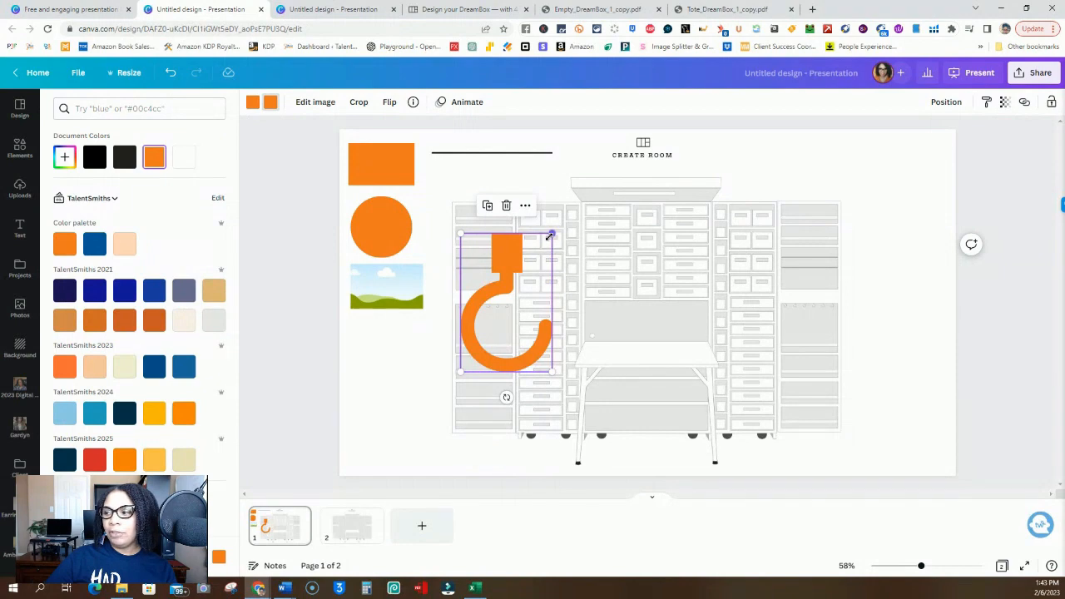
left_click_drag(550, 234, 368, 345)
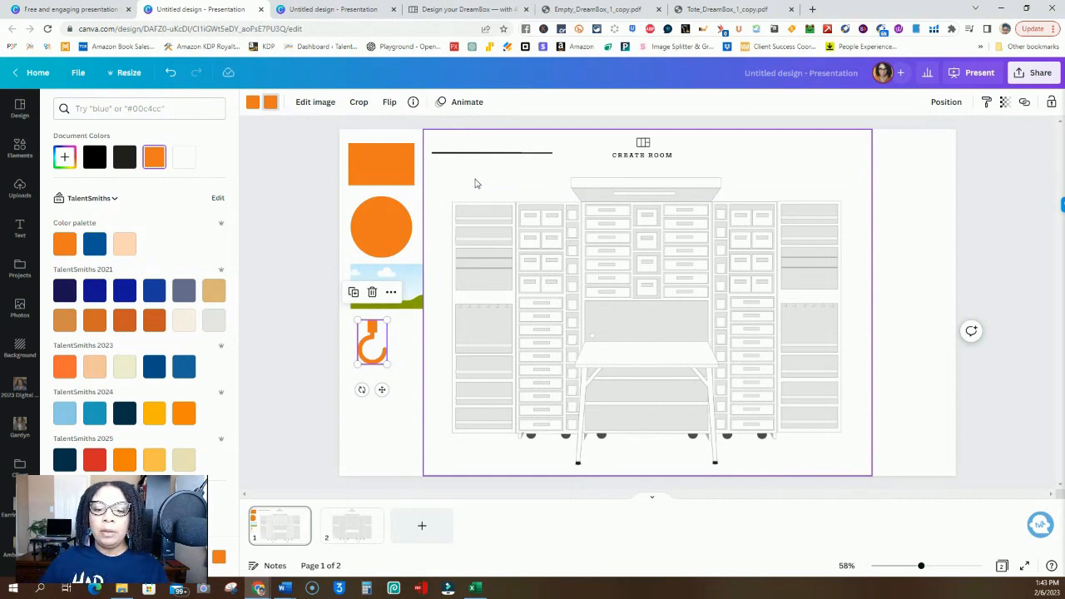
left_click(271, 232)
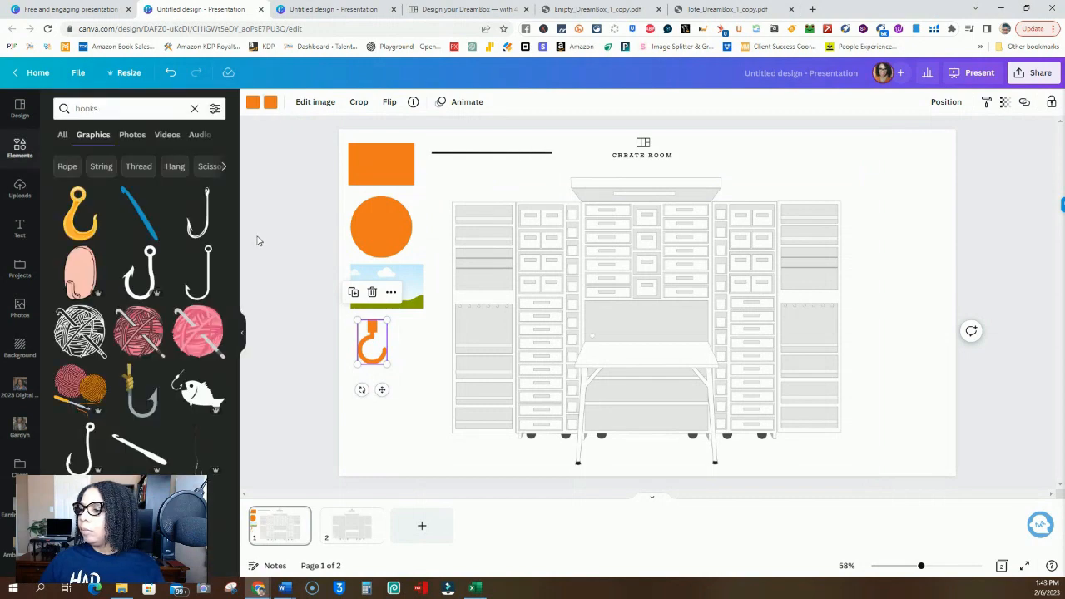
Step: Flatten the orange rectangle into a bar 175 wide and 10 high and fit it onto the top shelf of the DreamBox's left door
left_click(241, 333)
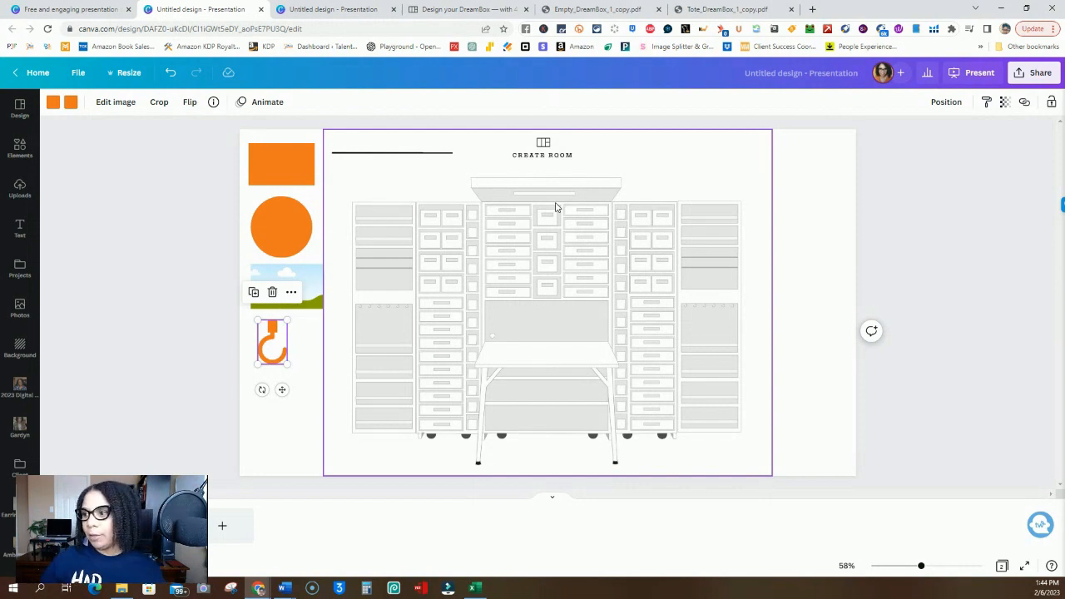
left_click(278, 157)
left_click_drag(282, 143, 280, 169)
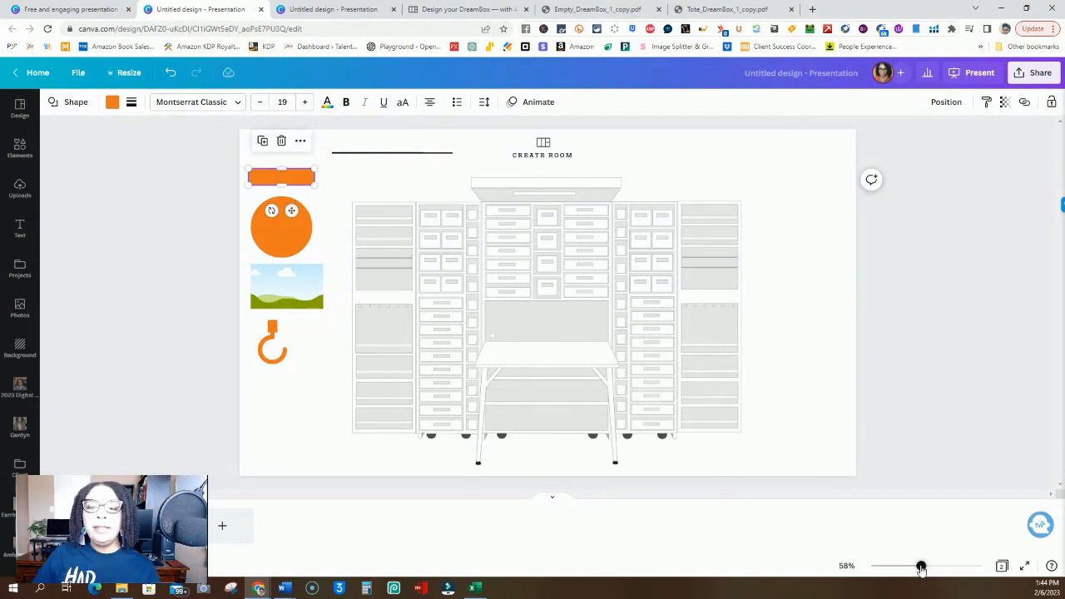
left_click_drag(920, 567, 936, 566)
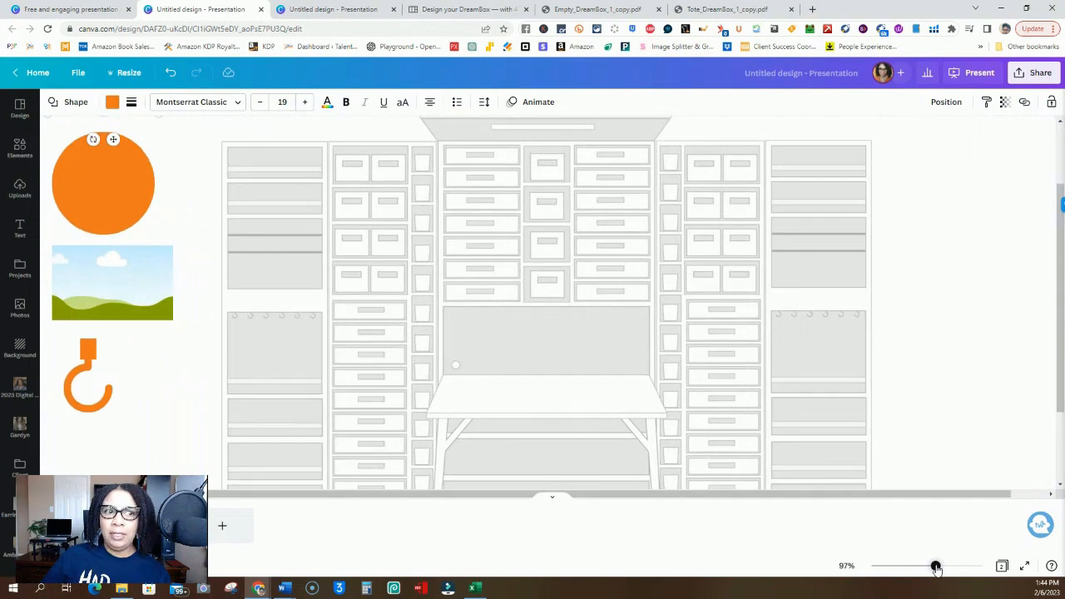
left_click_drag(936, 566, 938, 567)
left_click_drag(775, 497, 654, 499)
scroll(230, 290, "up", 3)
left_click(176, 202)
mouse_move(174, 198)
left_mouse_down()
mouse_move(352, 264)
mouse_move(369, 292)
mouse_move(387, 291)
mouse_move(332, 274)
mouse_move(330, 291)
mouse_move(329, 279)
left_mouse_up()
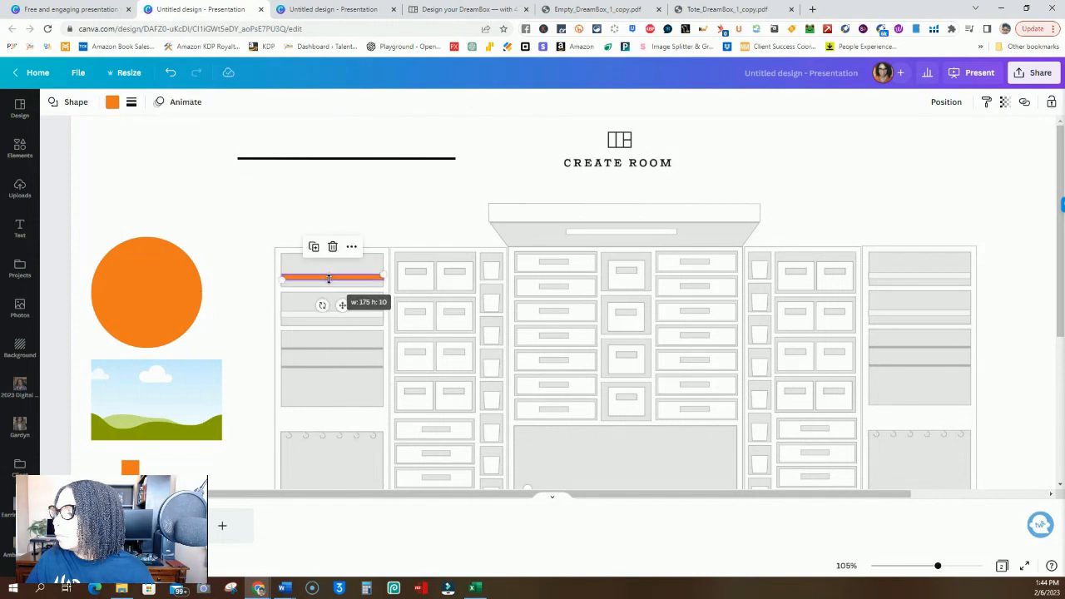
Step: Duplicate the orange shelf bar and place the copy on the second shelf of the left door
scroll(373, 233, "down", 3)
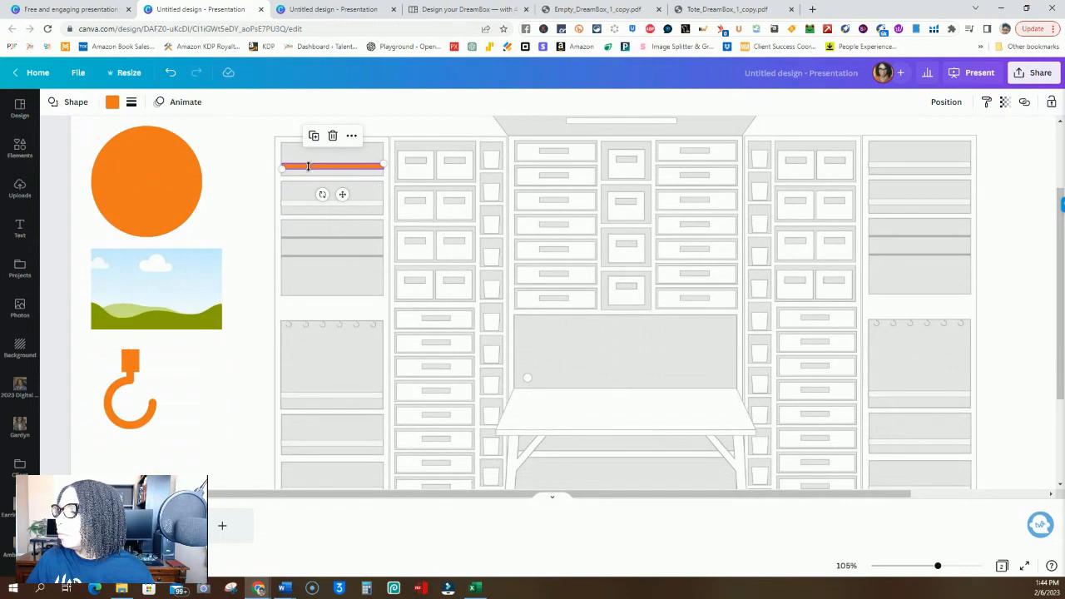
left_click(313, 136)
left_click_drag(349, 200, 340, 230)
Step: Lock the DreamBox background image on page 1 and deselect it
left_click(266, 142)
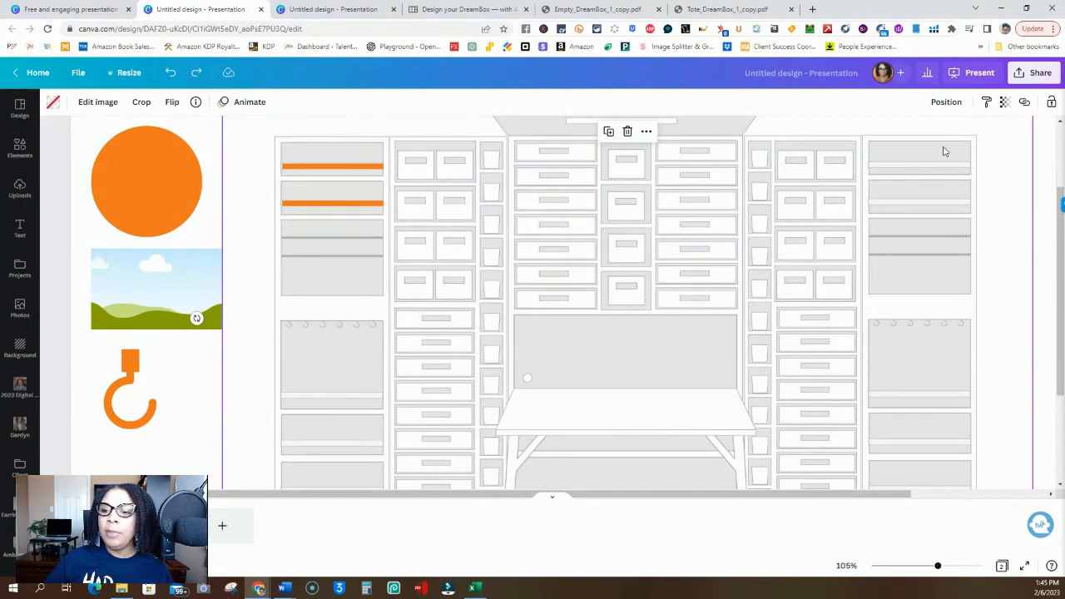
left_click(1052, 101)
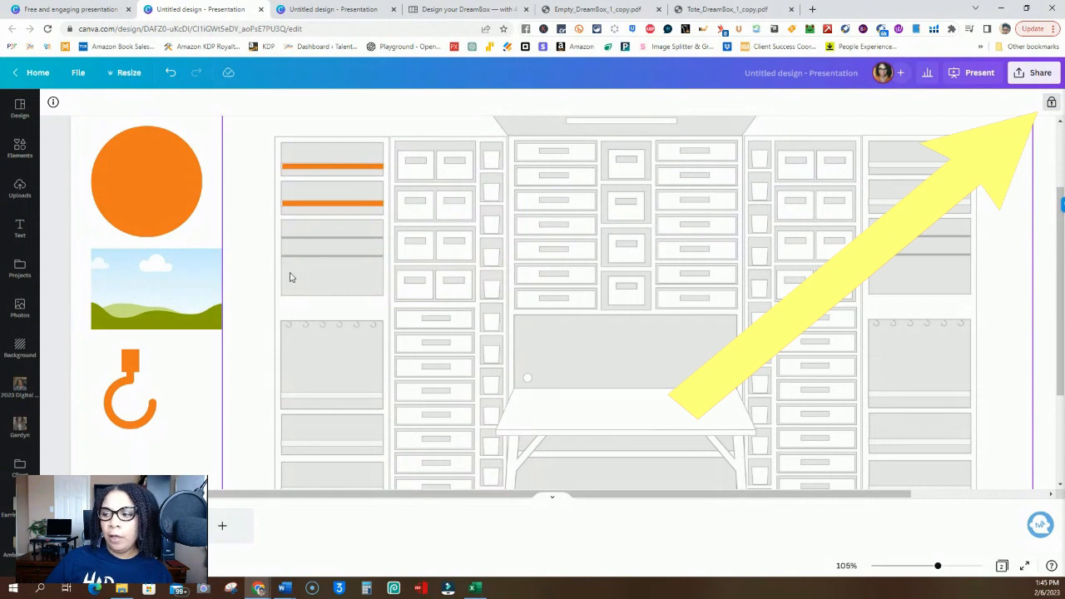
left_click(200, 366)
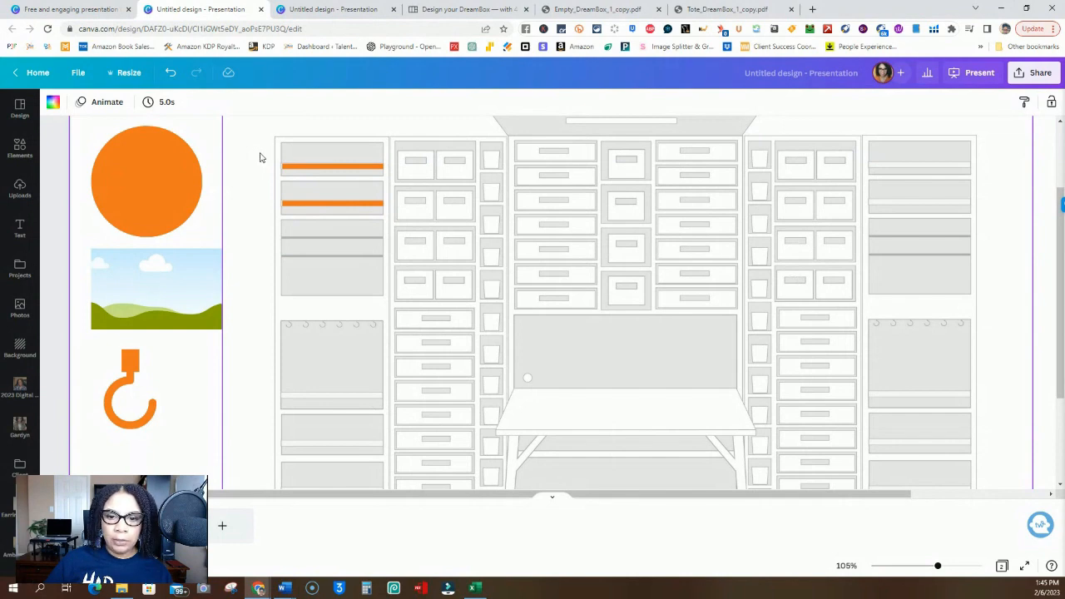
Step: Duplicate the two orange shelf bars of the left door and place the copies on the right door's top two shelves
left_click_drag(260, 157, 323, 235)
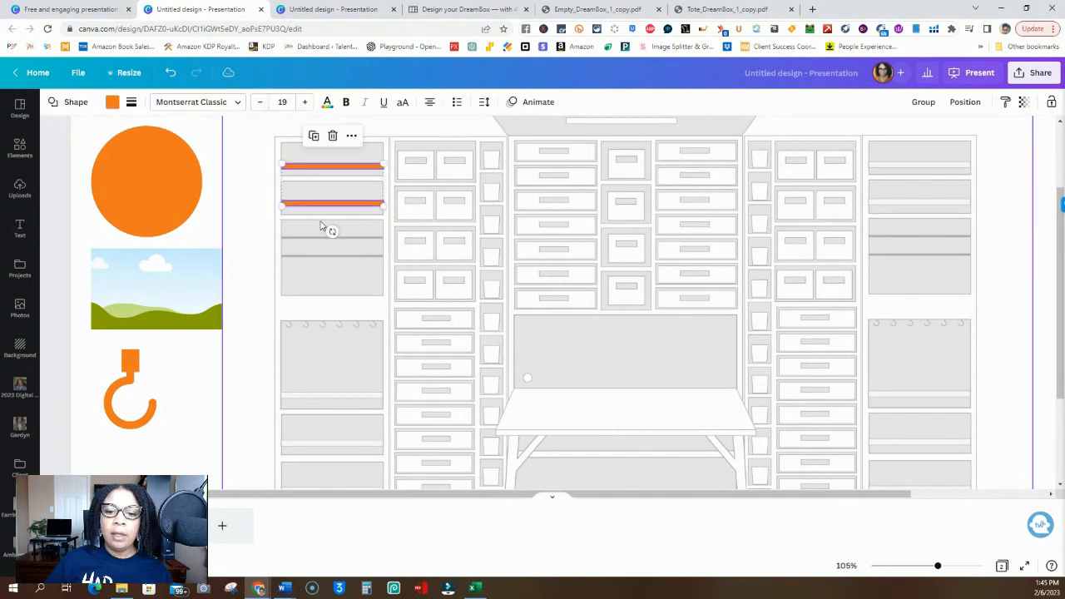
left_click(314, 136)
left_click_drag(317, 193, 894, 180)
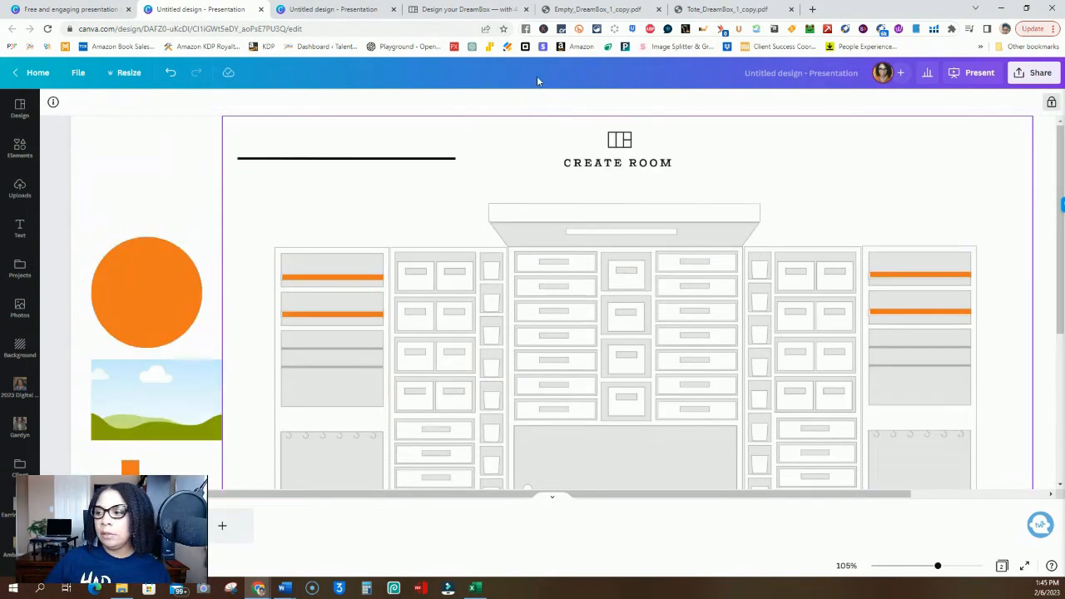
Step: Recolour the black line at the top of the page to the document orange
left_click(371, 158)
left_click(53, 102)
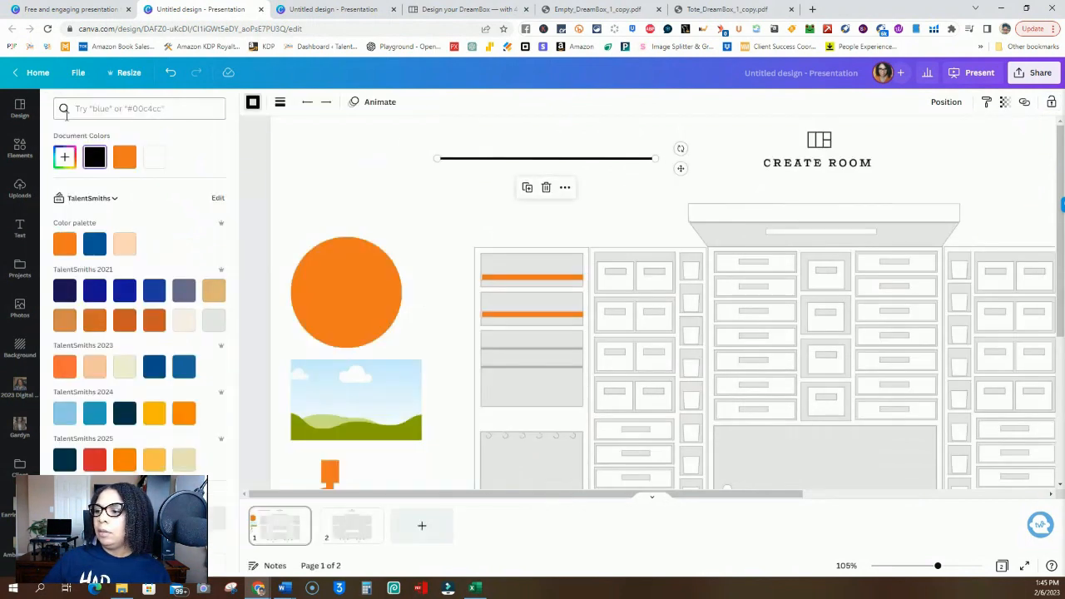
left_click(125, 156)
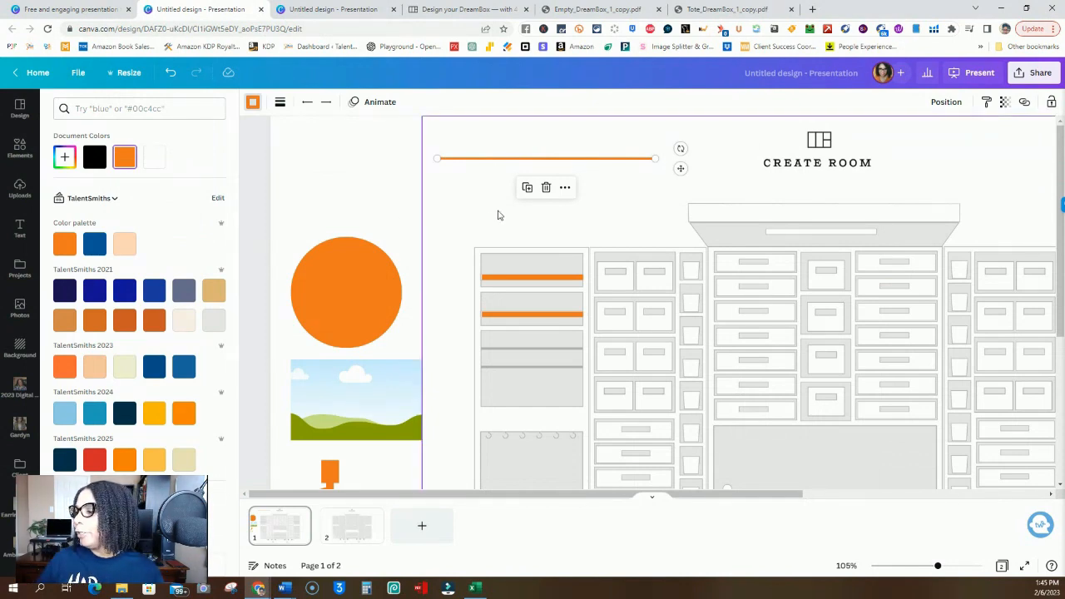
left_click(455, 216)
Step: Fit the orange line onto the upper thin rail of the left door and align a copy on the rail below it
left_click_drag(397, 166, 335, 337)
scroll(337, 333, "down", 1)
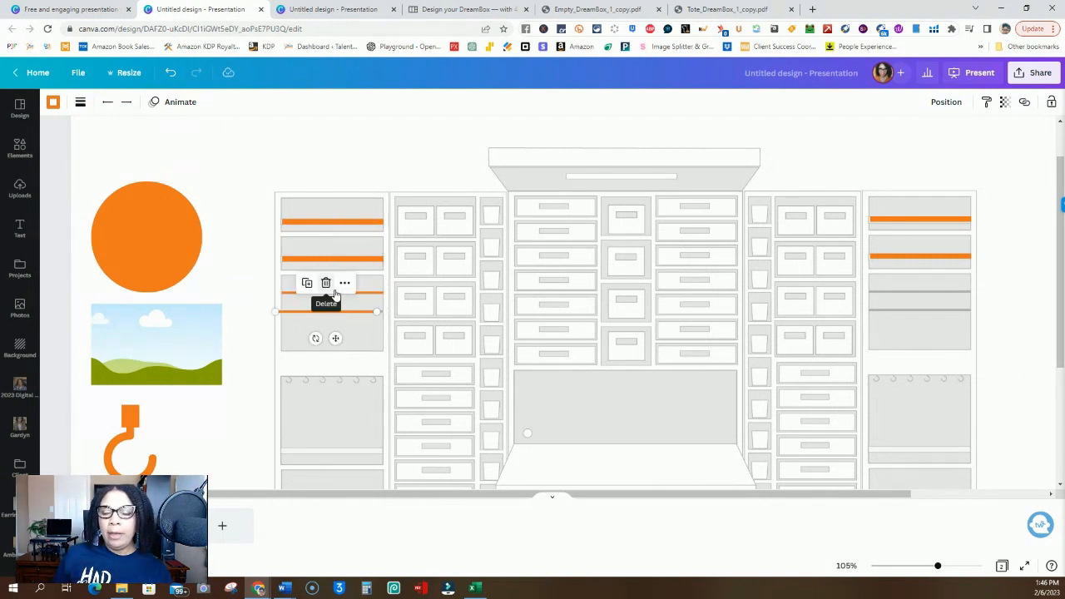
left_click(335, 292)
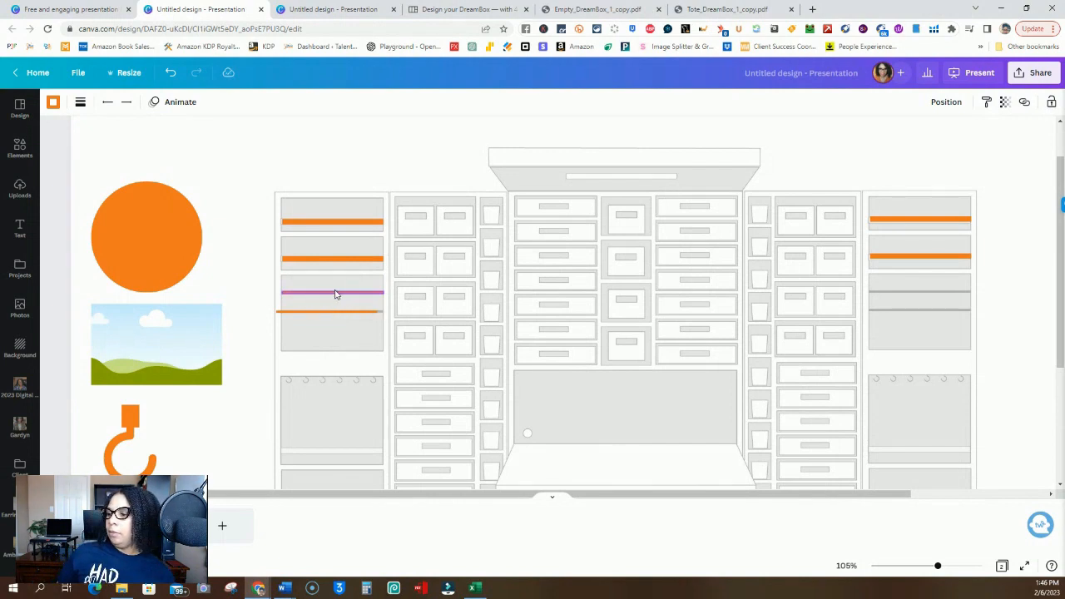
left_click(335, 293)
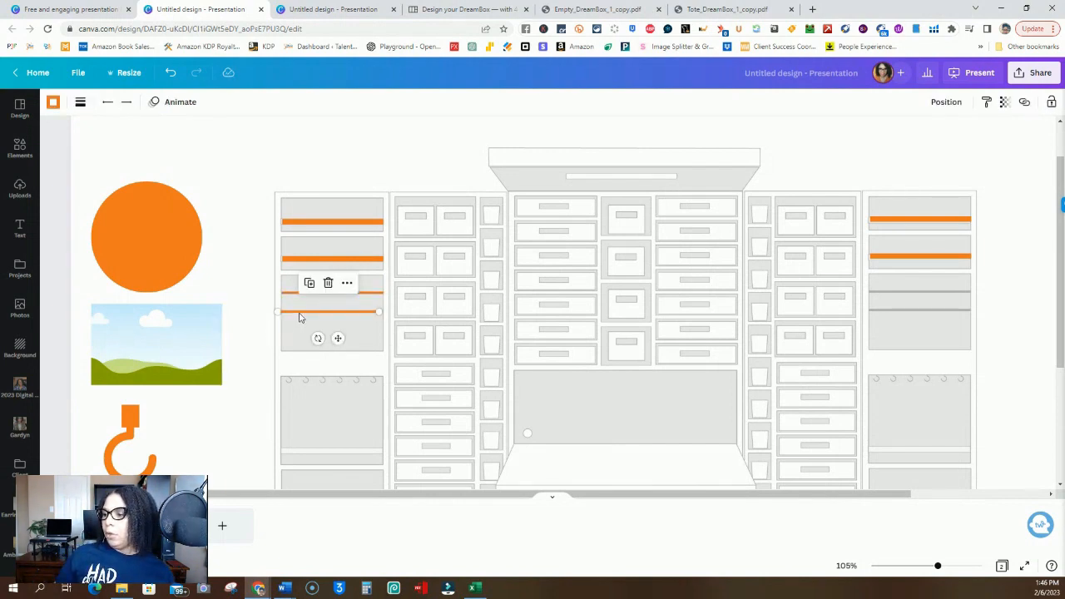
key("Right")
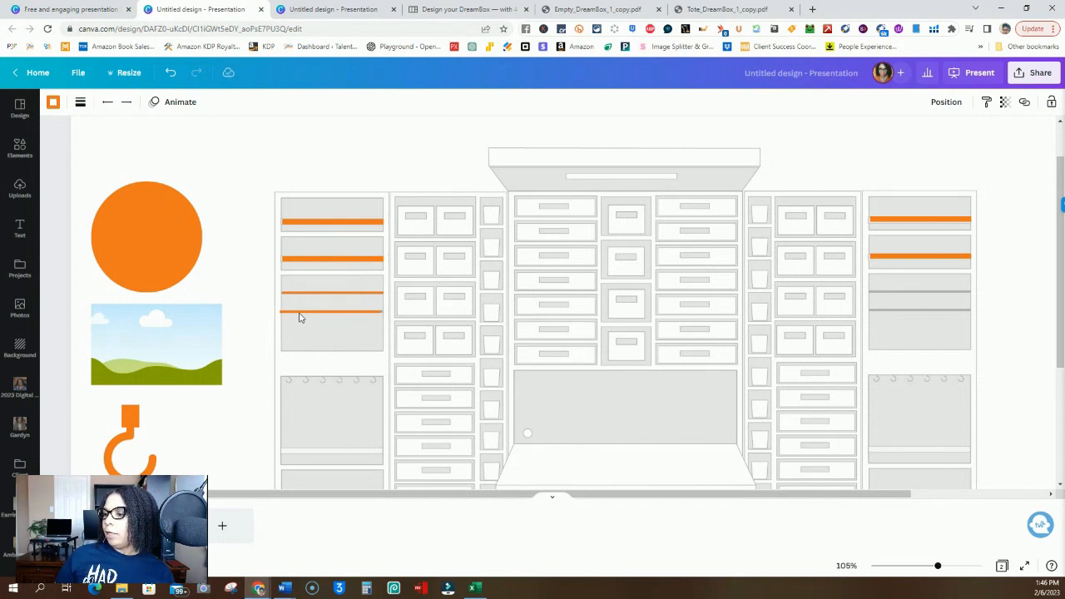
left_click(300, 315)
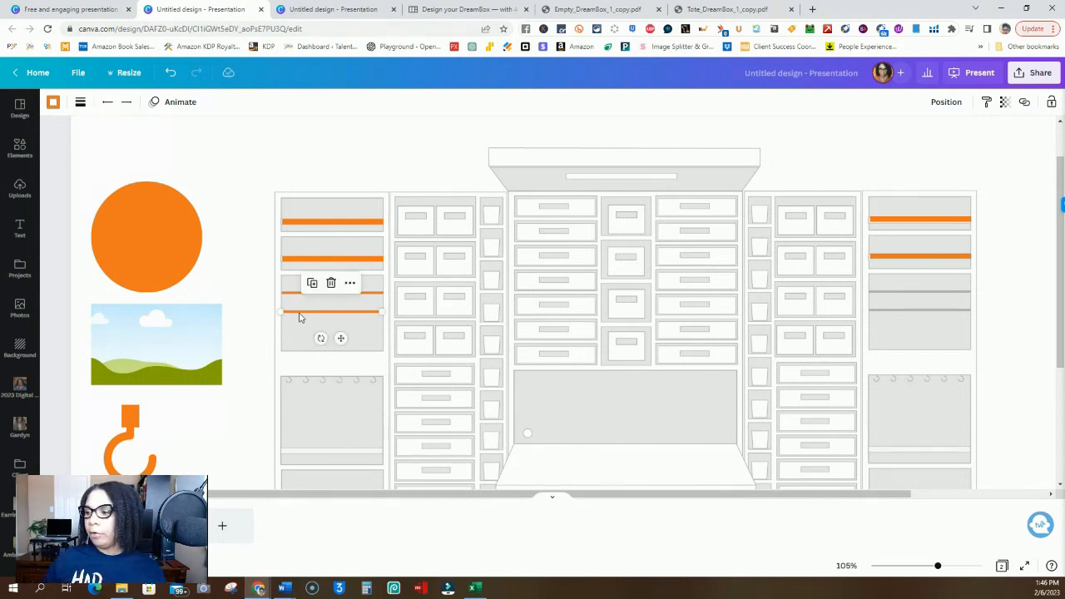
Step: Duplicate both thin orange rail lines and place the copies on the matching rails of the right door
left_click(310, 292, "shift")
left_click(314, 264)
left_click_drag(345, 301, 919, 303)
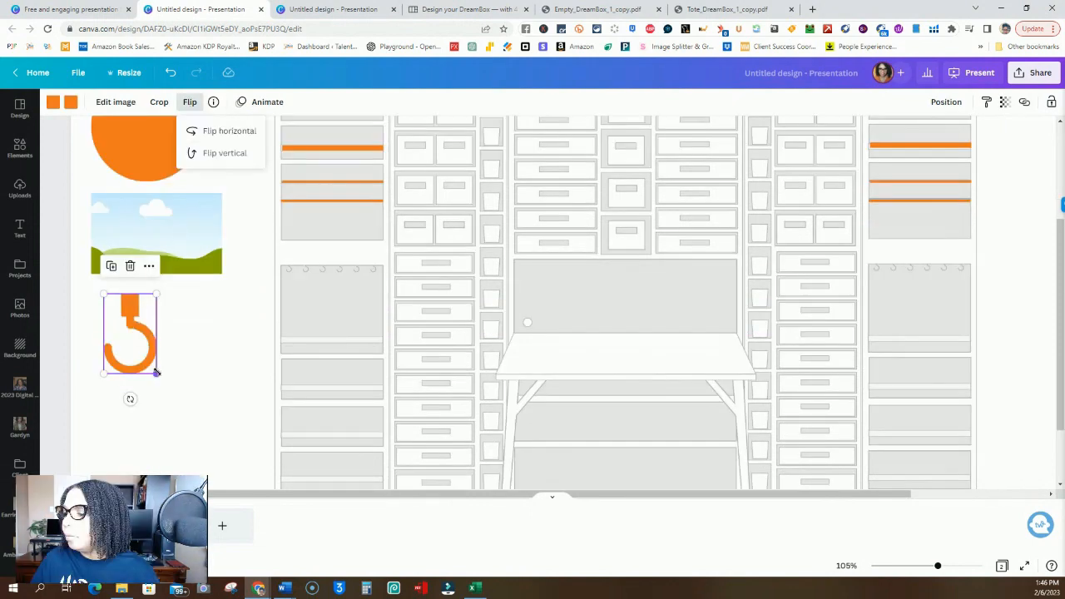
Step: Shrink the orange hook to the size of the template's hooks and place it on the left door's hook row
left_click_drag(156, 373, 131, 326)
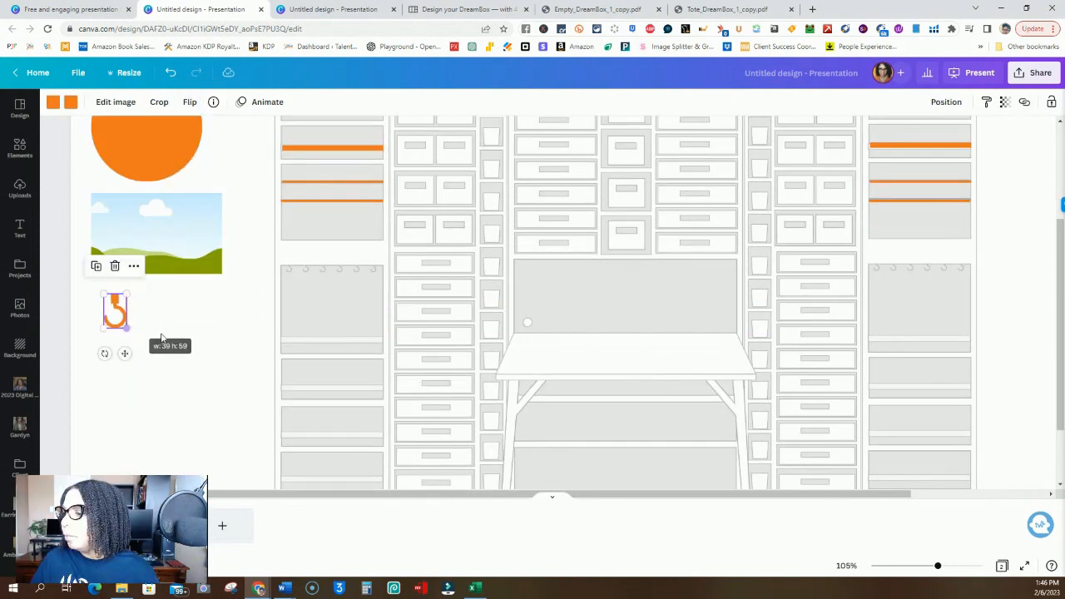
left_click_drag(937, 565, 953, 566)
left_click_drag(707, 499, 554, 505)
left_click_drag(116, 323, 417, 288)
Step: Duplicate the small orange hook until all six hook positions of the left door are covered
left_click(389, 217)
left_click_drag(433, 304, 562, 284)
left_click(535, 216)
left_click_drag(706, 281, 446, 284)
left_click(501, 215)
left_click(470, 218)
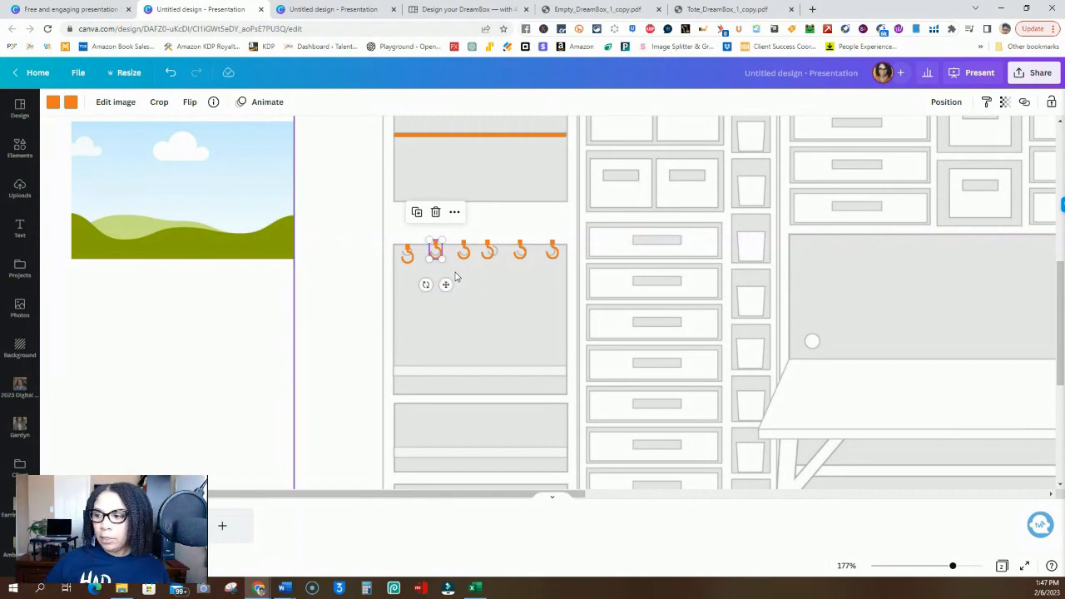
Step: Tidy up the six hooks into an even row and place a duplicate of the row on the right door's hooks
left_click_drag(391, 236, 574, 270)
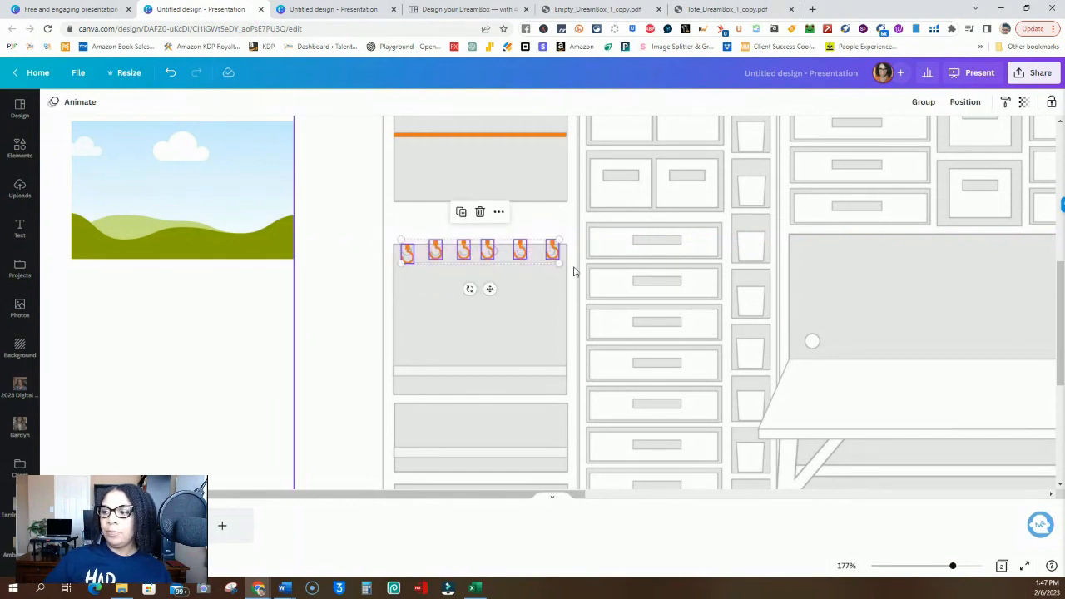
left_click(965, 103)
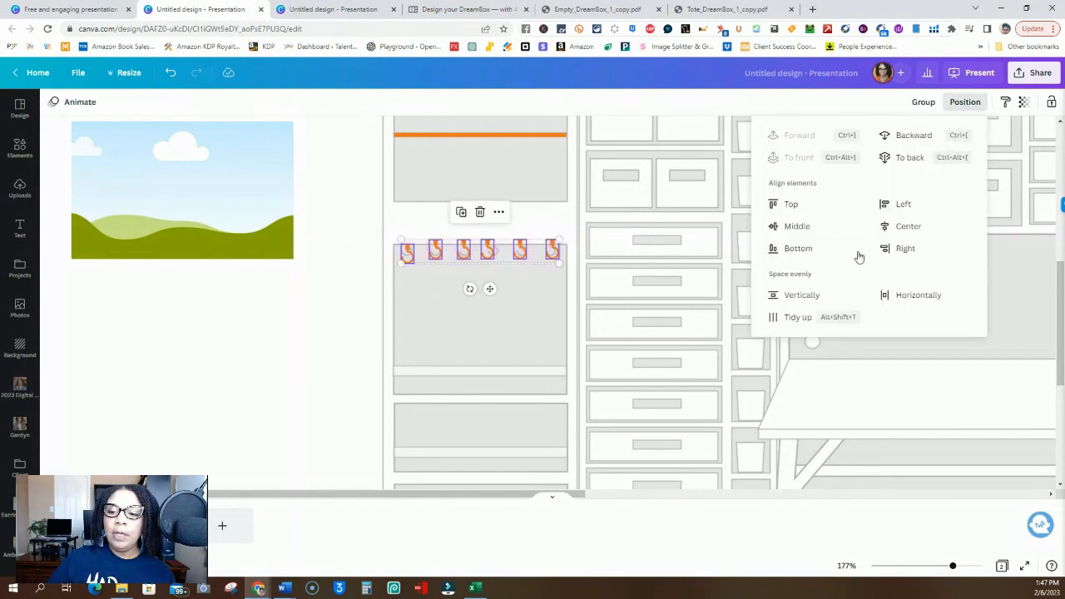
left_click(801, 320)
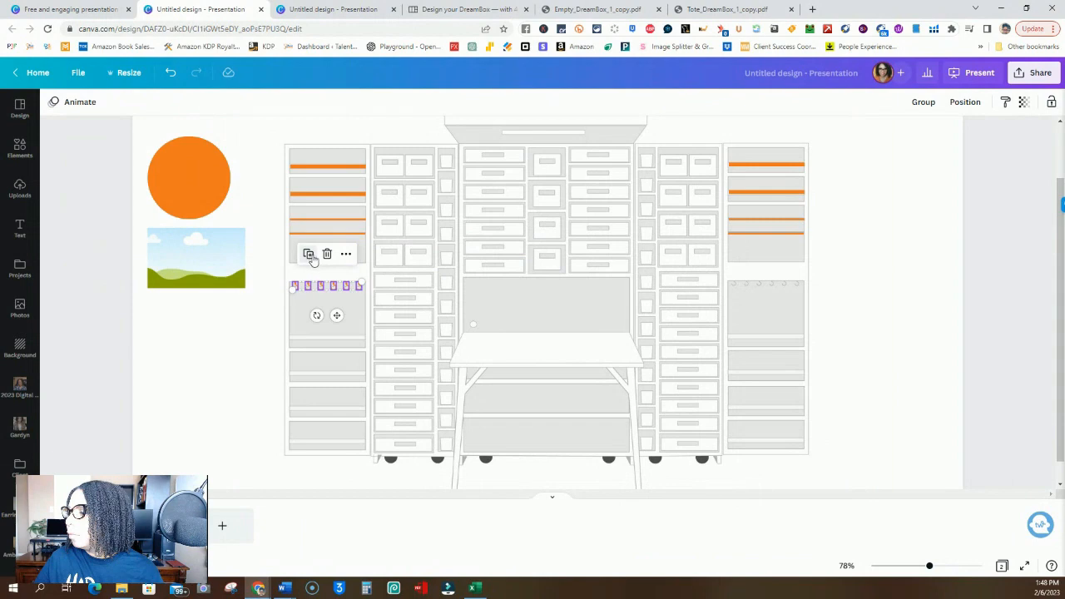
left_click(313, 261)
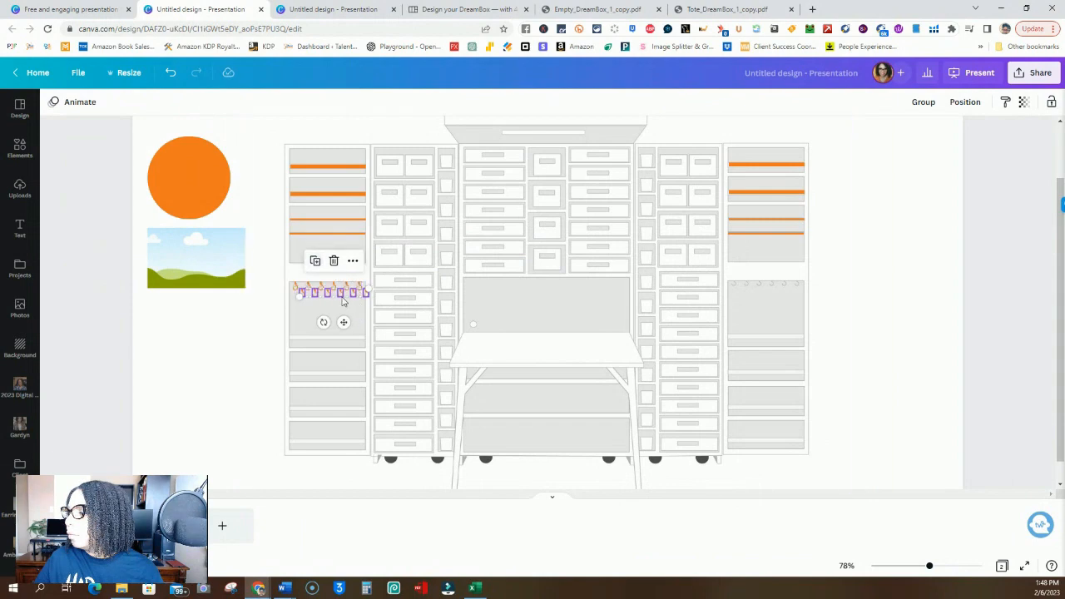
left_click_drag(343, 322, 779, 317)
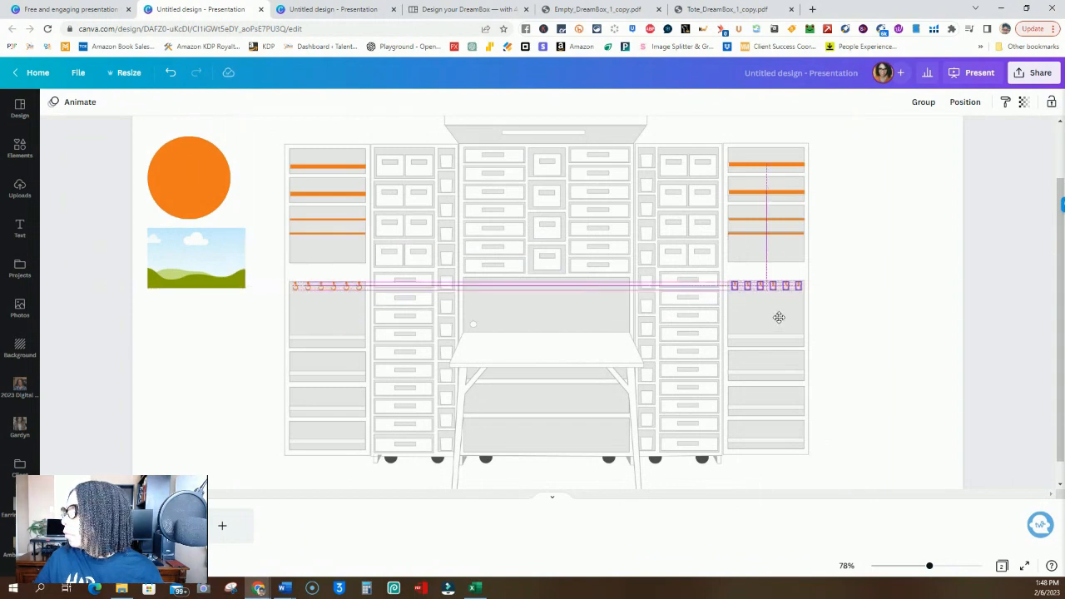
Step: Duplicate the orange shelf bar onto the four lower shelves of the left door and nudge each copy into place
left_click(319, 167)
left_click(308, 143)
left_click_drag(342, 202, 347, 440)
left_click(320, 339)
key("Up")
key("Up")
key("Up")
left_click(307, 309)
left_click(309, 344)
left_click(309, 378)
left_click(281, 335)
left_click_drag(296, 407, 296, 409)
left_click_drag(294, 372, 294, 373)
scroll(308, 311, "up", 1)
scroll(309, 311, "down", 1)
Step: Duplicate the four lower shelf bars together and place the copies on the right door's lower shelves
left_click_drag(271, 326, 331, 447)
left_click(309, 308)
left_click_drag(324, 373, 755, 363)
Step: Shrink the orange circle and fit it over the small round hole in the panel above the table
left_click(204, 181)
left_click_drag(231, 136, 532, 309)
left_click_drag(929, 566, 965, 566)
left_click_drag(525, 321, 506, 345)
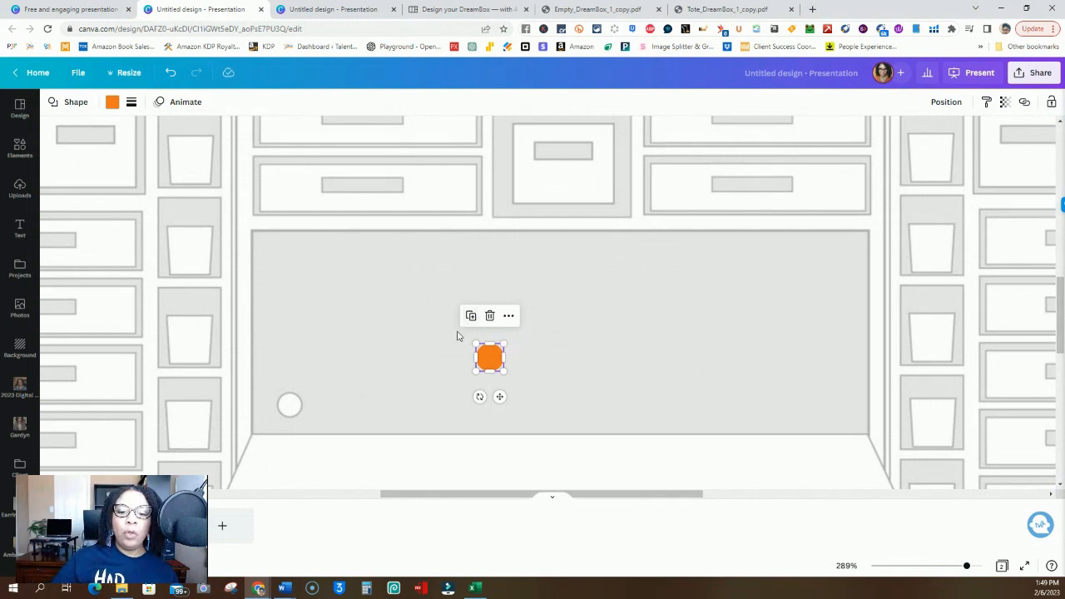
left_click_drag(499, 397, 302, 442)
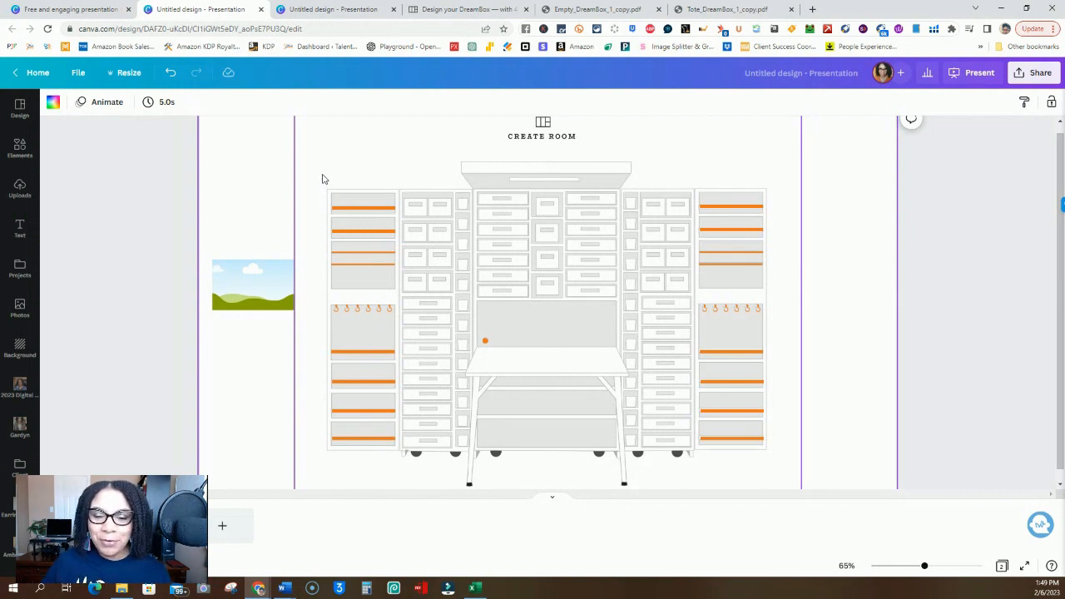
Step: Recolour the fill and outline of all the shelf bars, rail lines and the circle white, leaving the hooks orange
mouse_move(318, 170)
left_mouse_down()
mouse_move(399, 240)
mouse_move(734, 413)
mouse_move(801, 466)
left_mouse_up()
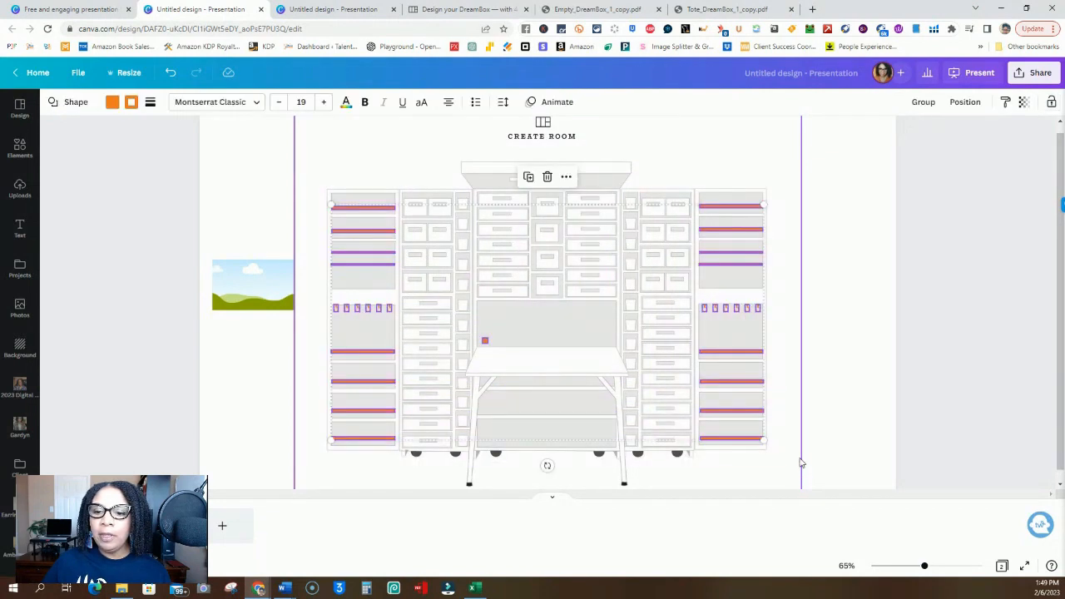
left_click(112, 102)
left_click(184, 158)
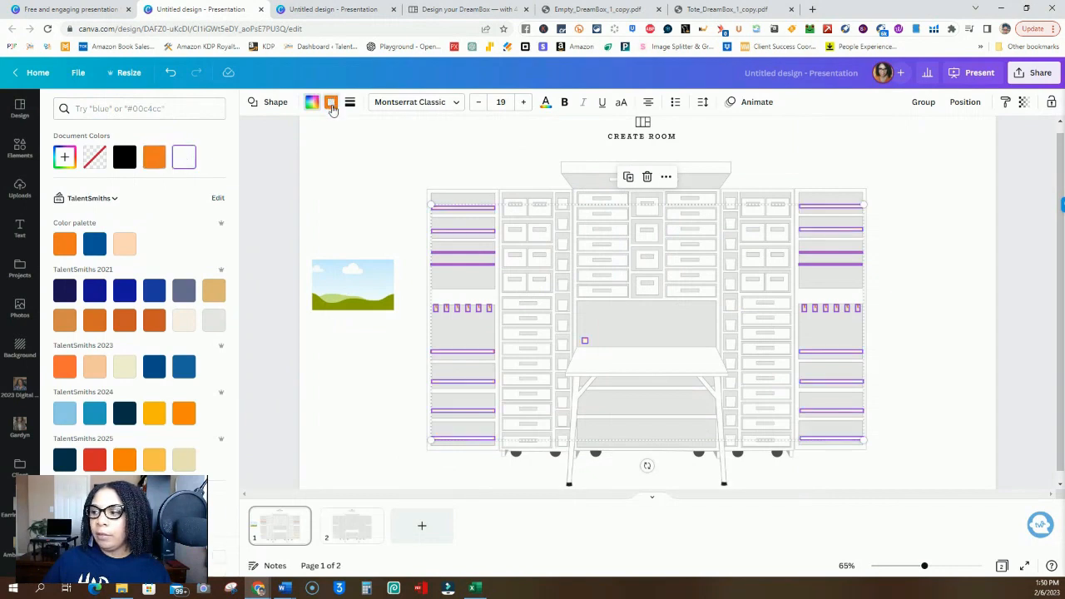
left_click(377, 209)
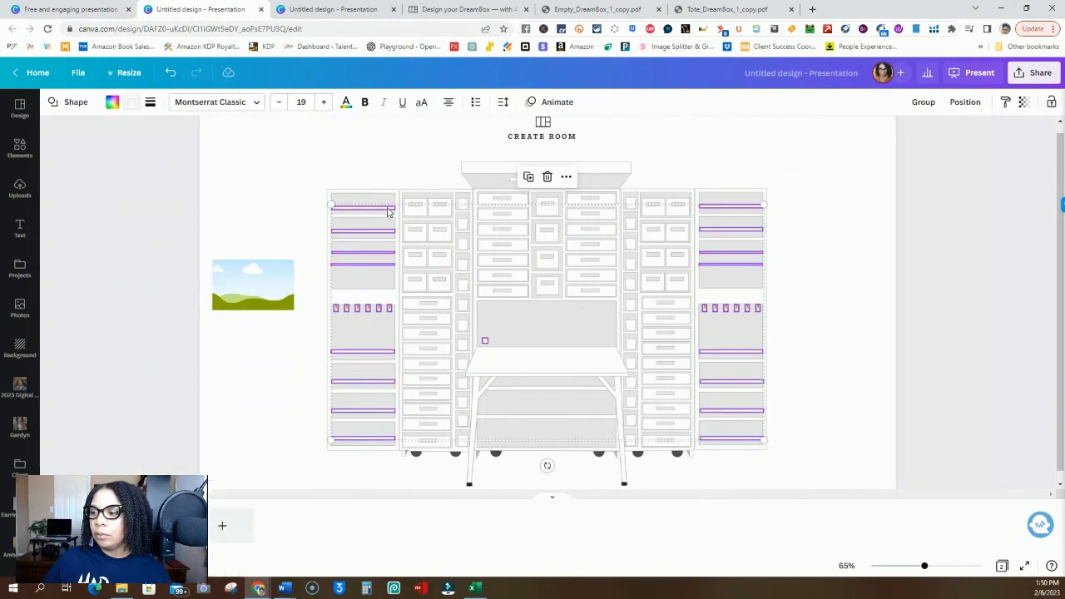
left_click(431, 153)
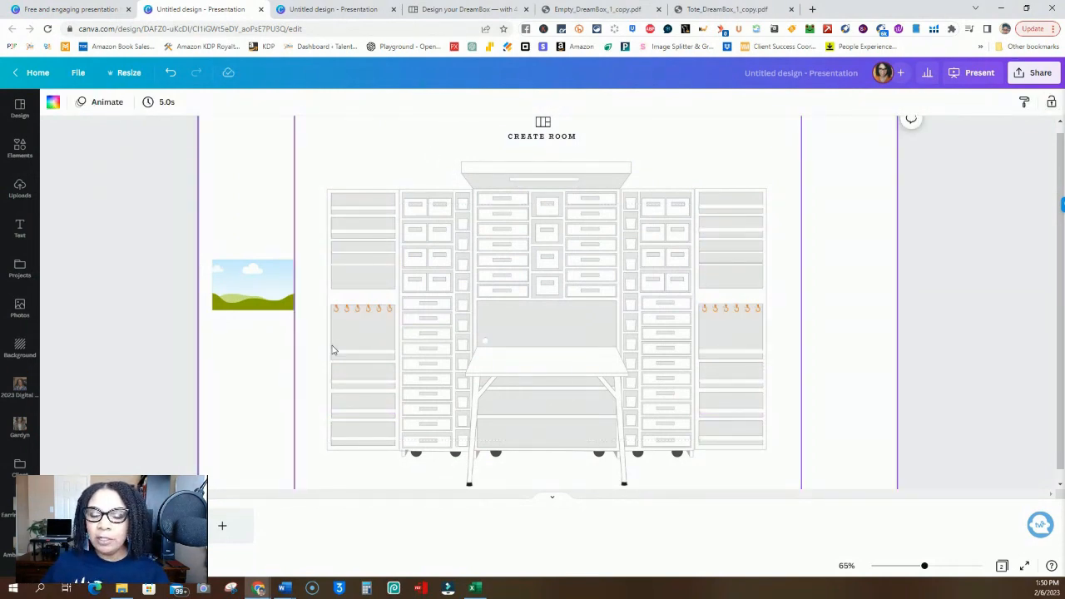
Step: Bring the landscape image frame to the front of all other elements
left_click(368, 313)
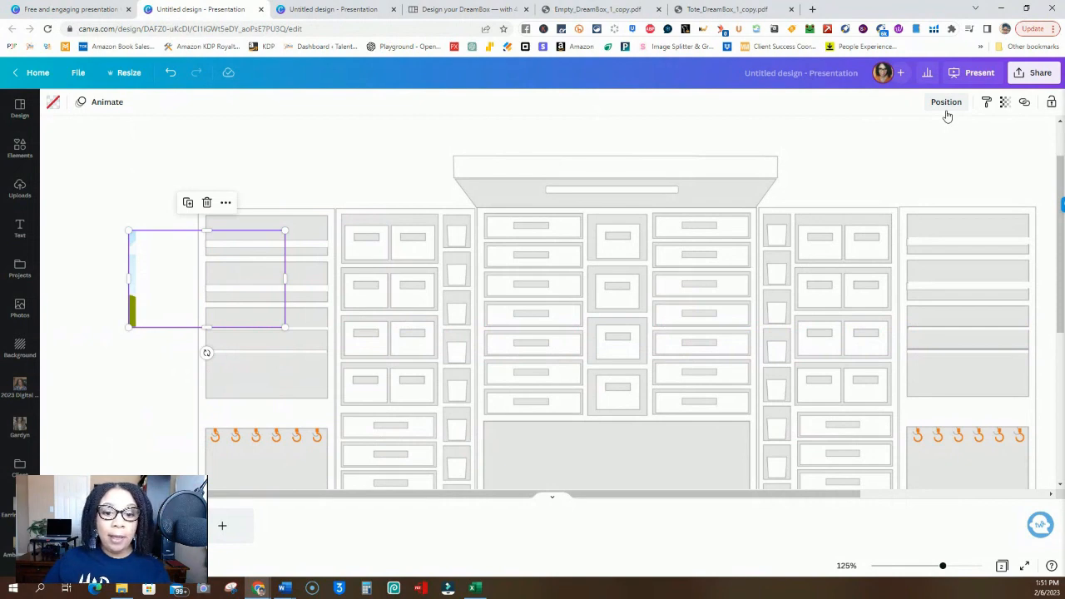
left_click(944, 106)
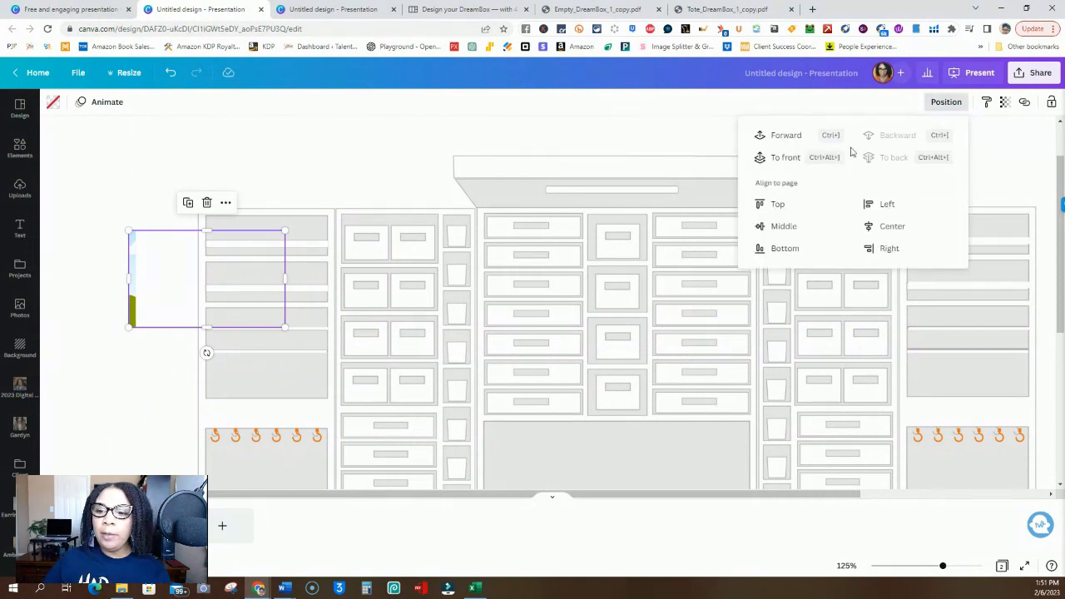
left_click(791, 144)
left_click(789, 145)
left_click(790, 157)
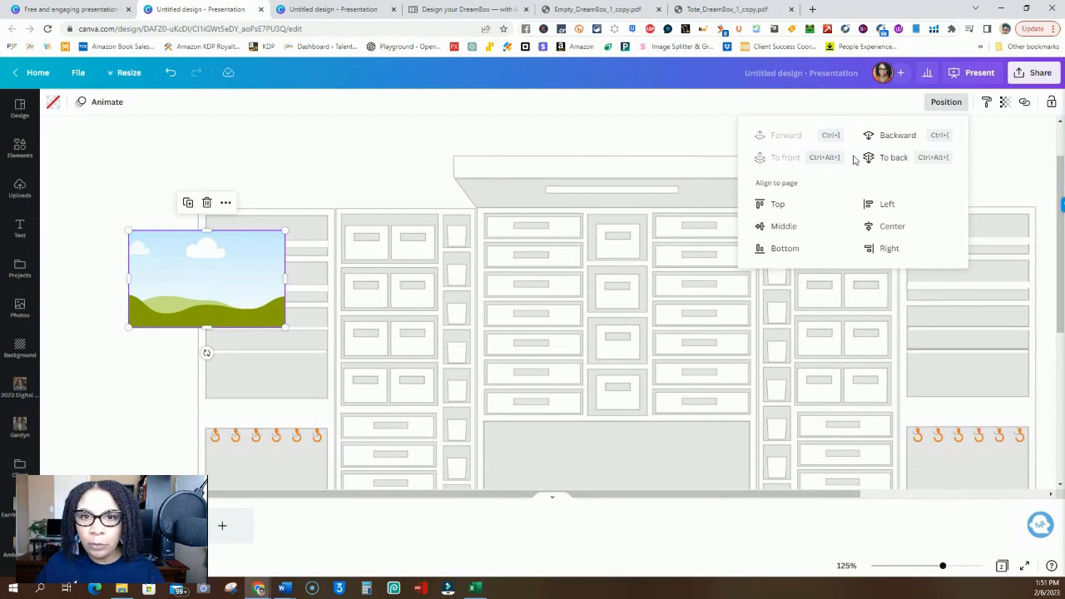
Step: Move the image frame to the left door's top compartment and resize it to the compartment's width and height
mouse_move(215, 263)
left_mouse_down()
mouse_move(292, 258)
mouse_move(293, 248)
left_mouse_up()
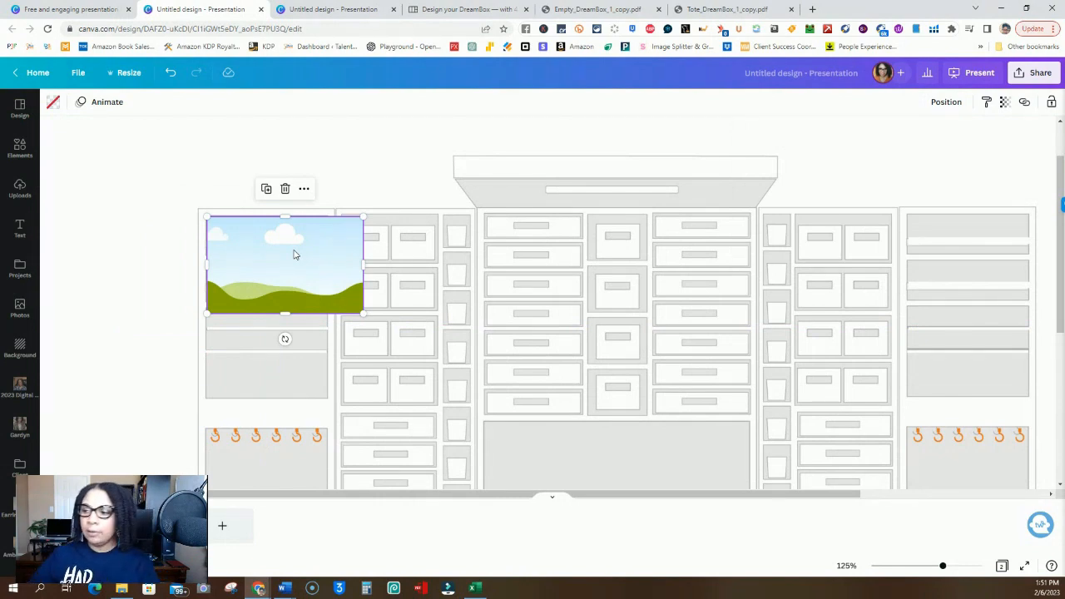
left_click_drag(362, 264, 327, 265)
left_click_drag(267, 311, 248, 272)
Step: Duplicate the image frame into the left door's second and third compartments, stretching the third copy to fill its taller space
left_click(259, 200)
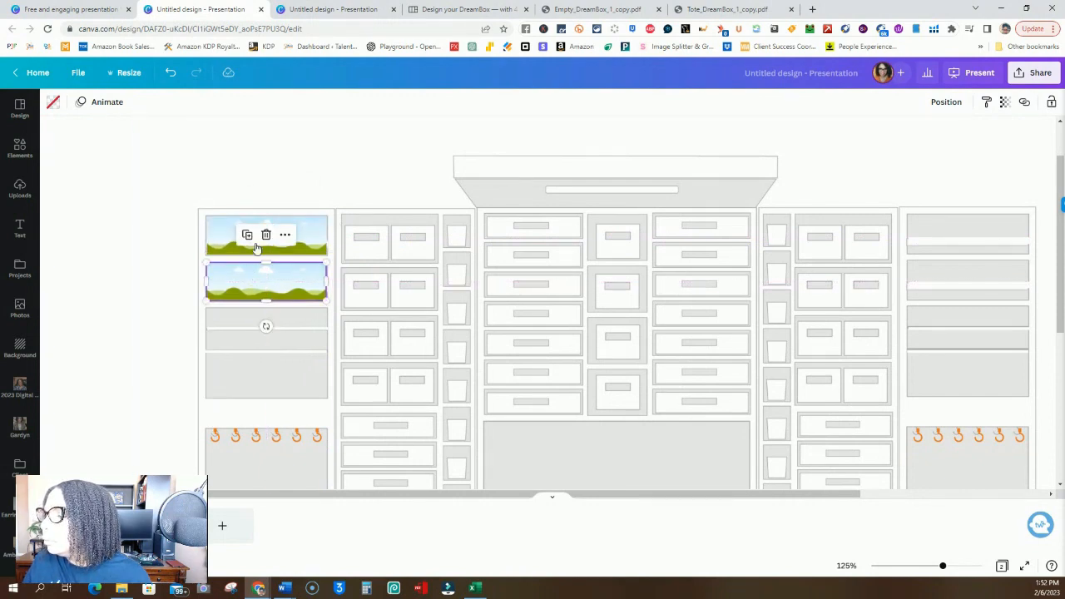
left_click(247, 235)
left_click_drag(264, 345, 267, 398)
Step: Paste another image frame and fit it over the left door's hook compartment
scroll(199, 333, "down", 2)
right_click(129, 271)
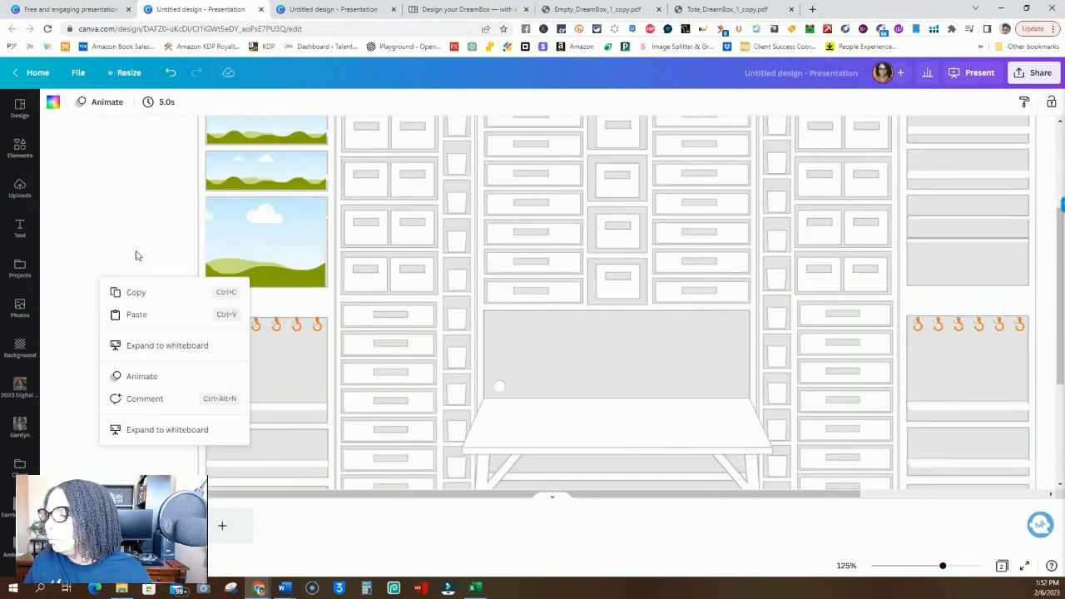
left_click(138, 311)
scroll(233, 283, "down", 1)
left_click_drag(264, 187, 265, 297)
left_click_drag(264, 351, 265, 369)
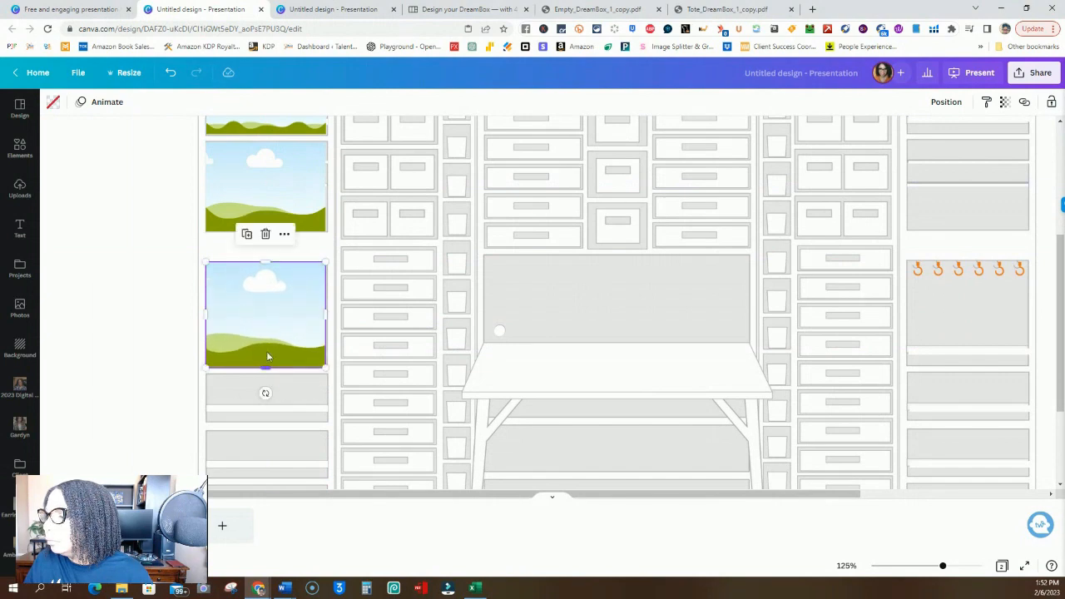
Step: Duplicate the hook compartment's frame and resize the copy to about 173 by 71 in the compartment below
left_click(250, 239)
scroll(266, 233, "down", 2)
left_click_drag(277, 214, 268, 304)
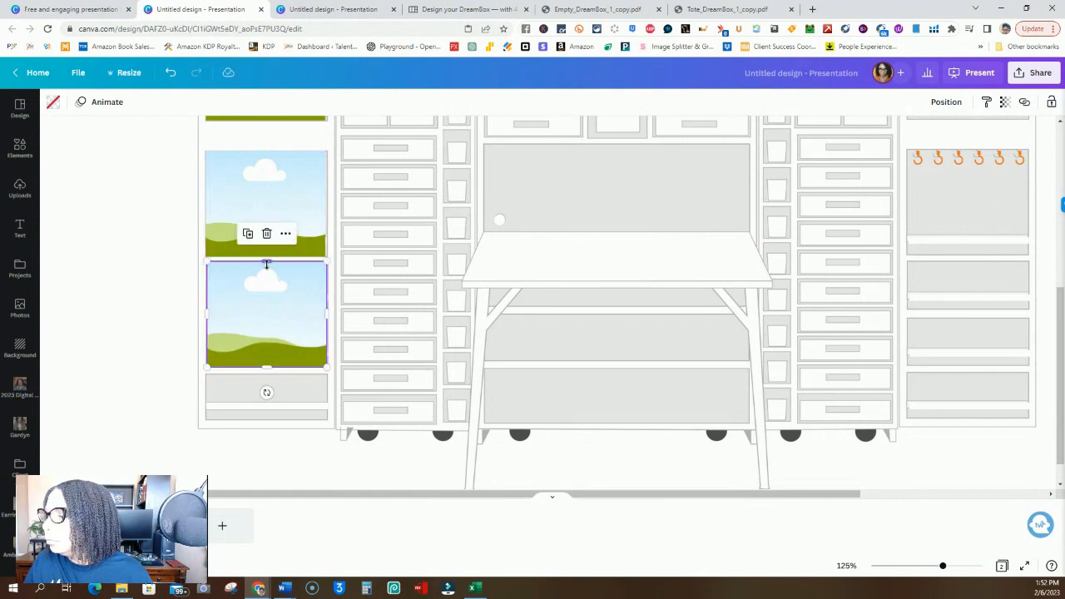
left_click_drag(268, 366, 264, 310)
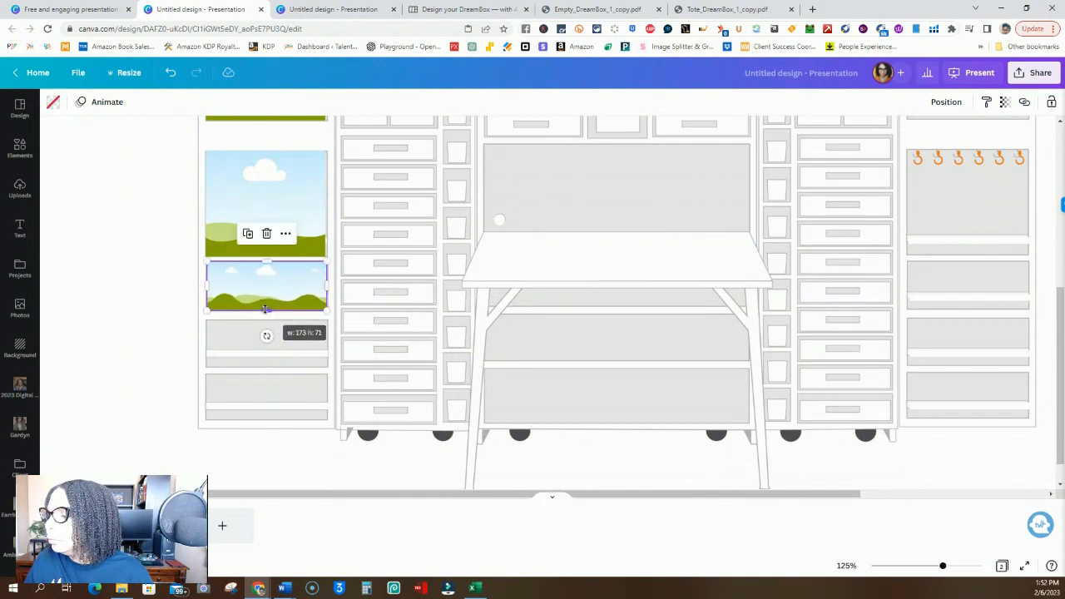
Step: Duplicate the shortened image frame into the last two lower compartments of the left door
left_click(249, 233)
left_click_drag(264, 387, 260, 335)
left_click(246, 290)
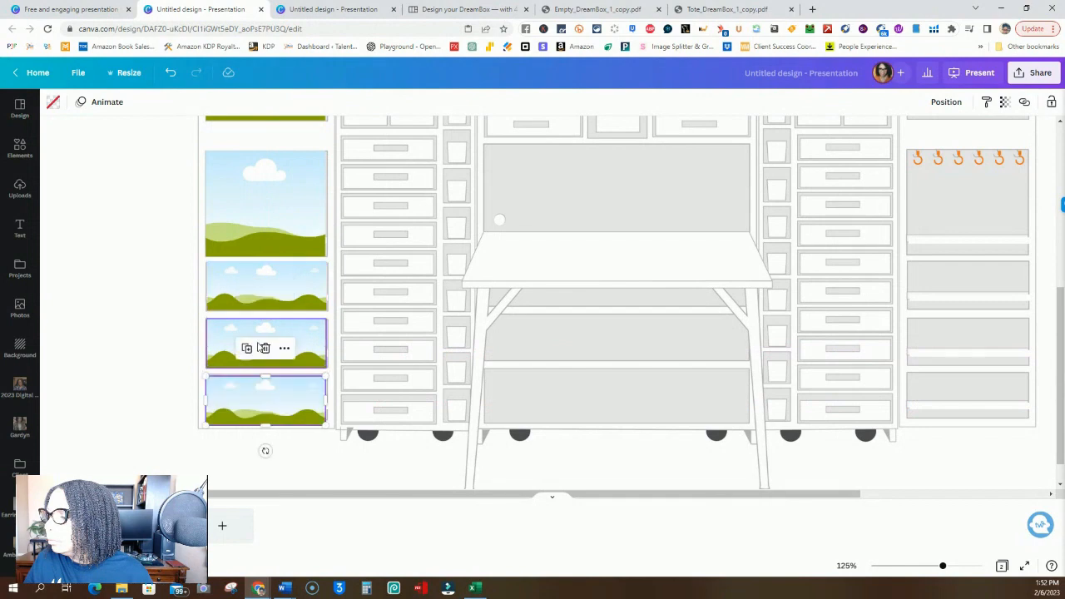
left_click_drag(257, 390, 256, 385)
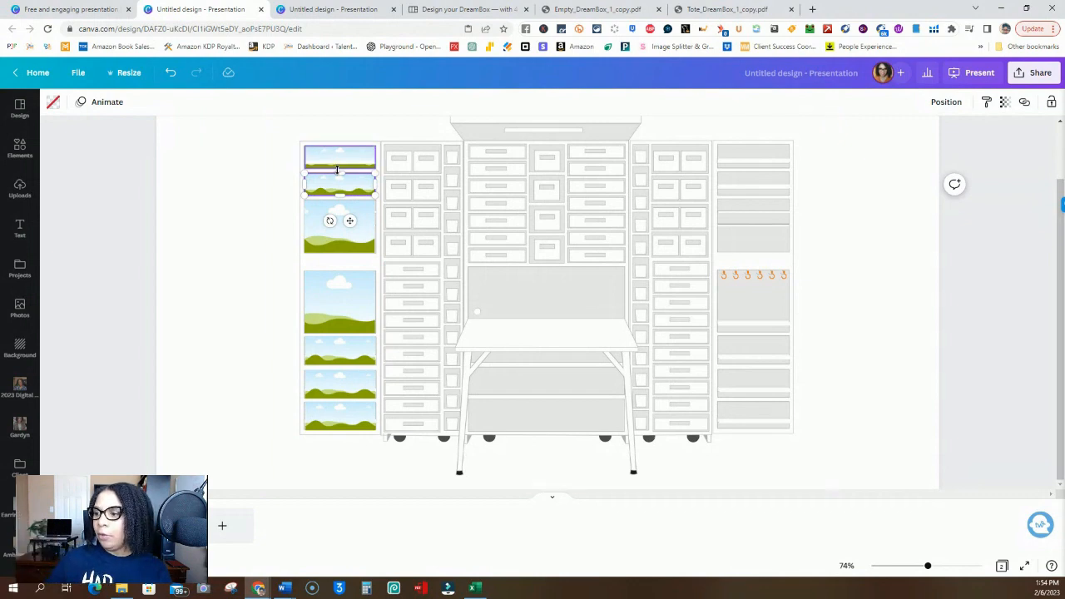
Step: Send the image frame in the left door's second compartment backward
left_click(944, 103)
left_click(909, 138)
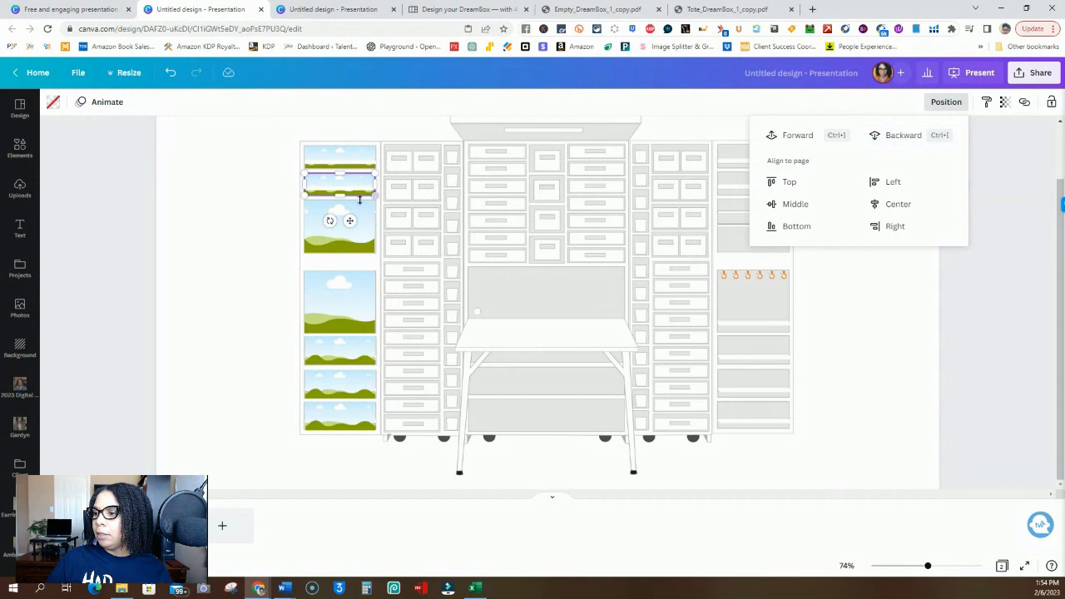
Step: Send the image frame in the left door's third compartment backward two levels
left_click(355, 241)
left_click(945, 103)
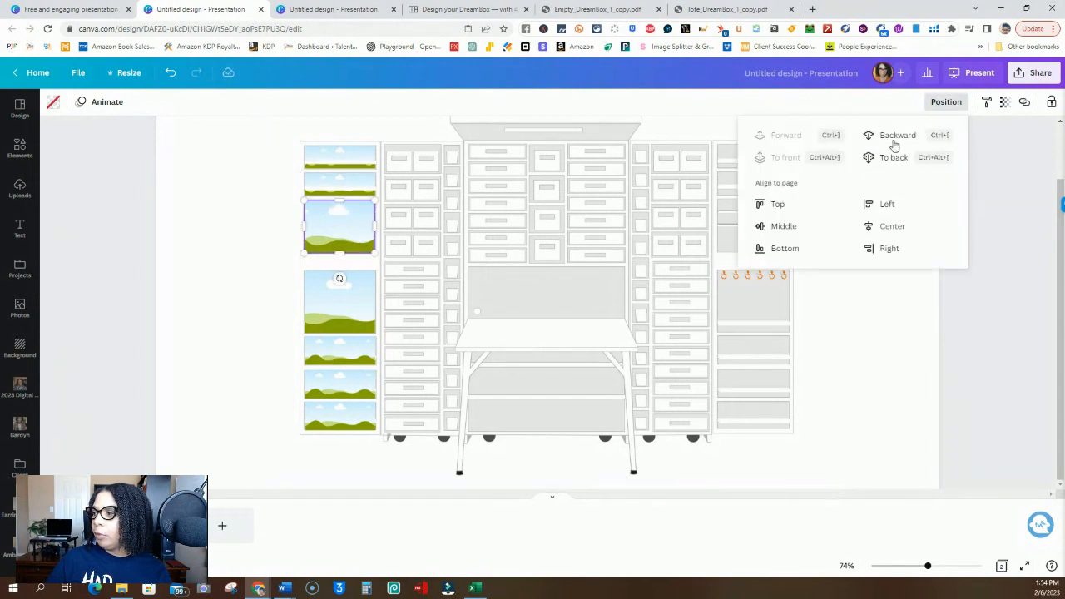
left_click(881, 143)
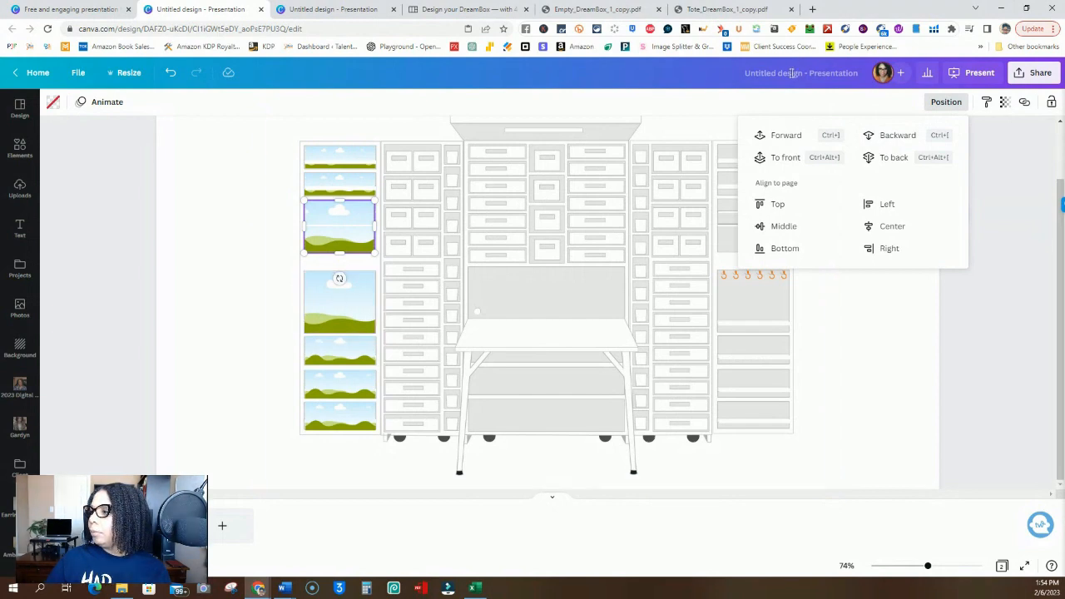
left_click(899, 137)
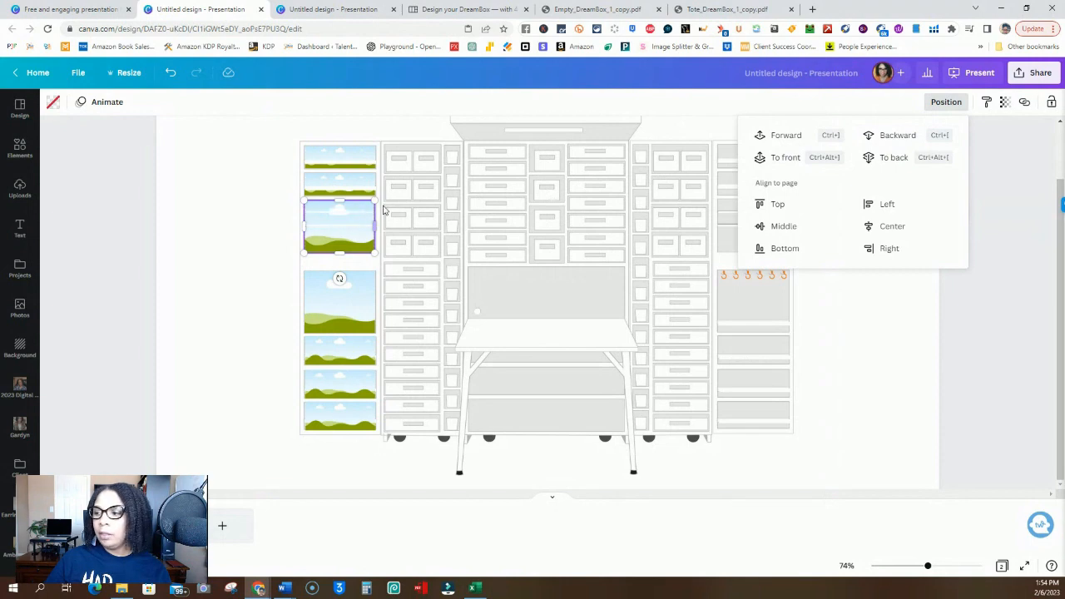
Step: Send the image frame in the left door's hook compartment backward, behind the hooks and rail
left_click(359, 306)
left_click(945, 103)
left_click(890, 145)
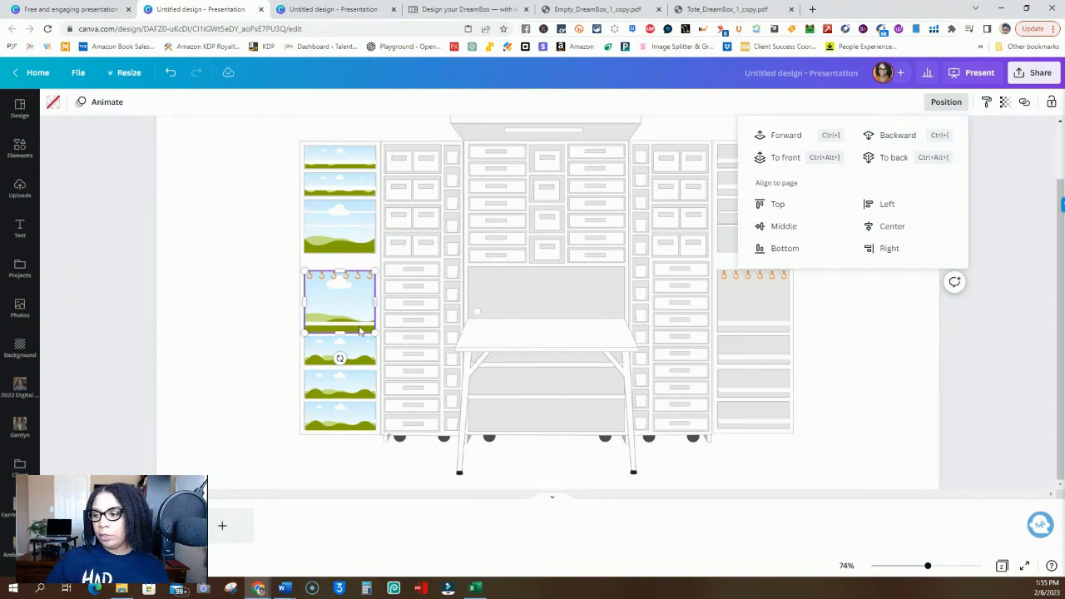
Step: Send the image frames in the left door's three lowest compartments backward, behind their rails
left_click(362, 353)
left_click(950, 102)
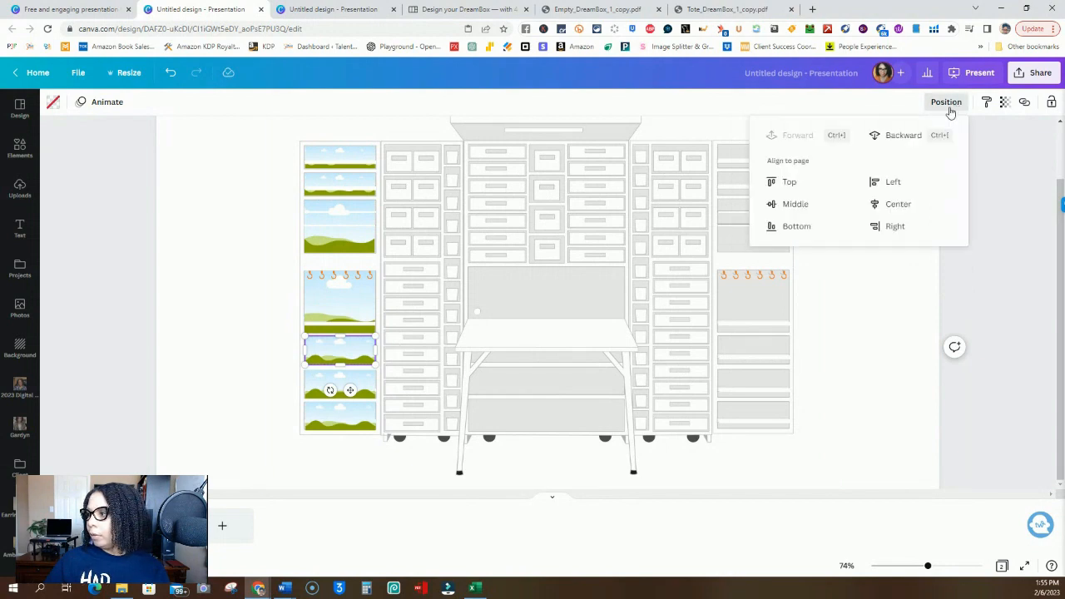
left_click(372, 381)
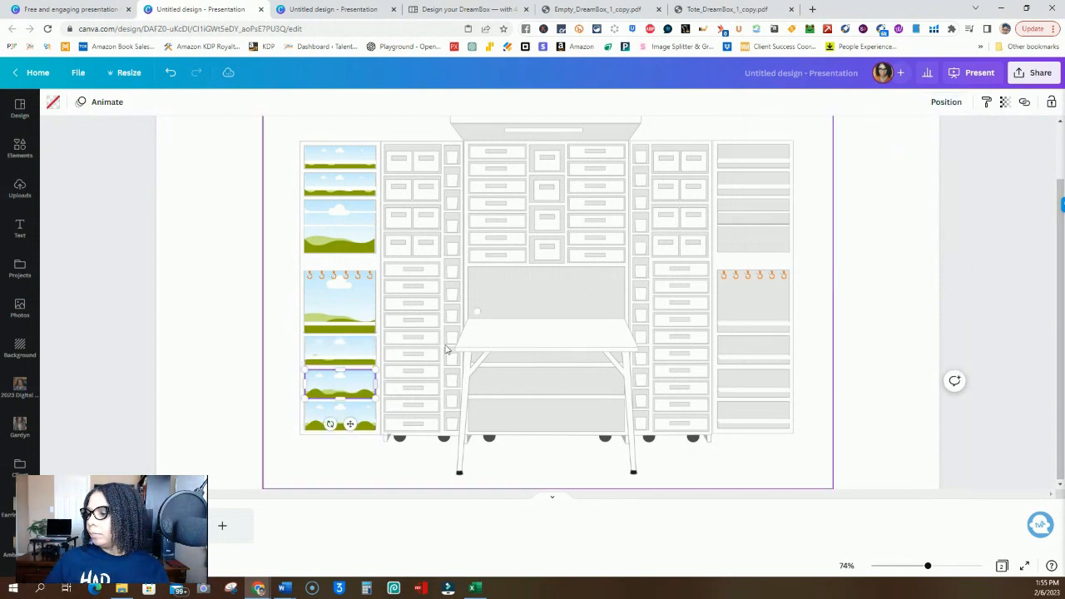
left_click(944, 102)
left_click(905, 141)
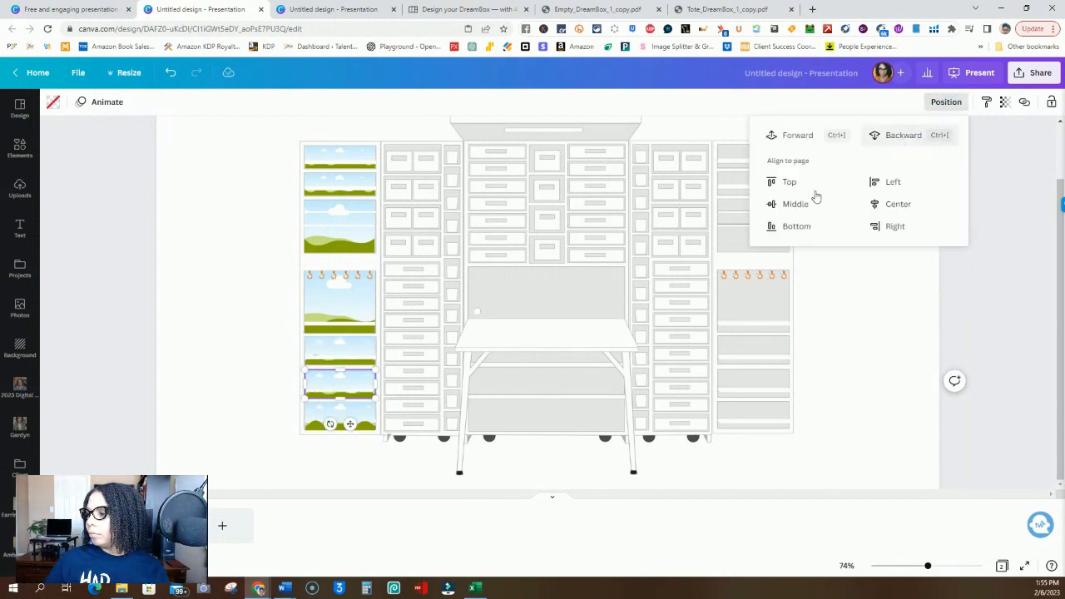
left_click(369, 416)
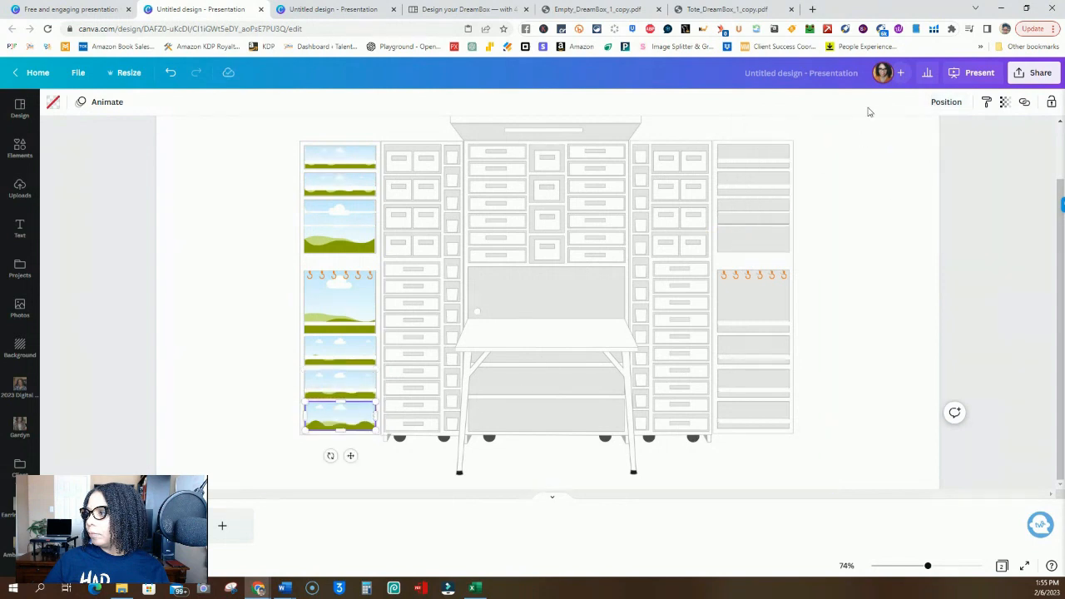
left_click(947, 102)
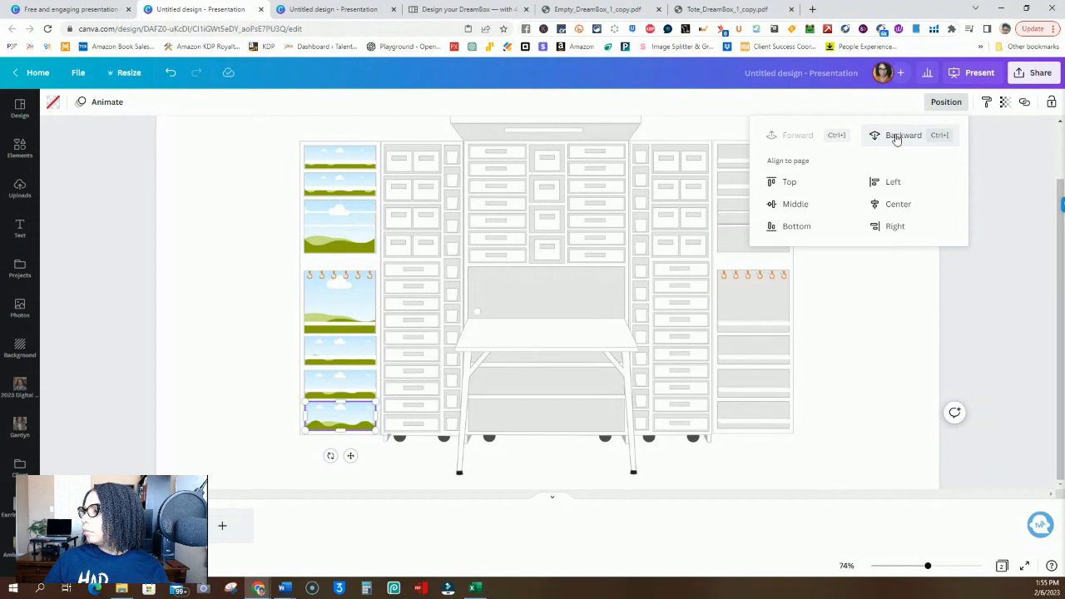
left_click(392, 208)
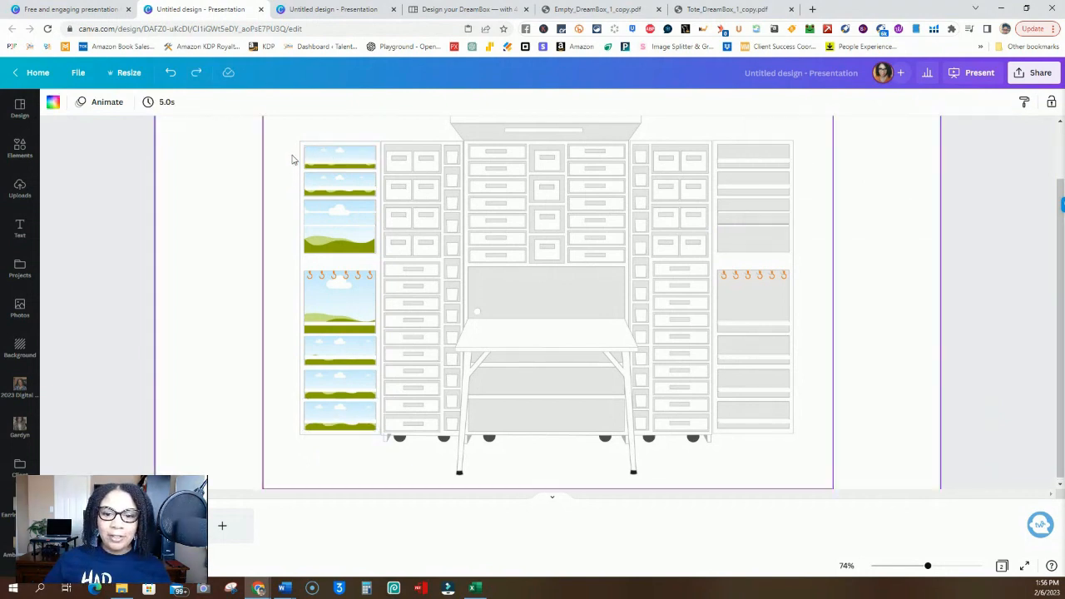
Step: Duplicate the left door's image frames, leaving out the shelves, rails and hooks, and place the copies over the right door's compartments
left_click_drag(294, 145, 385, 458)
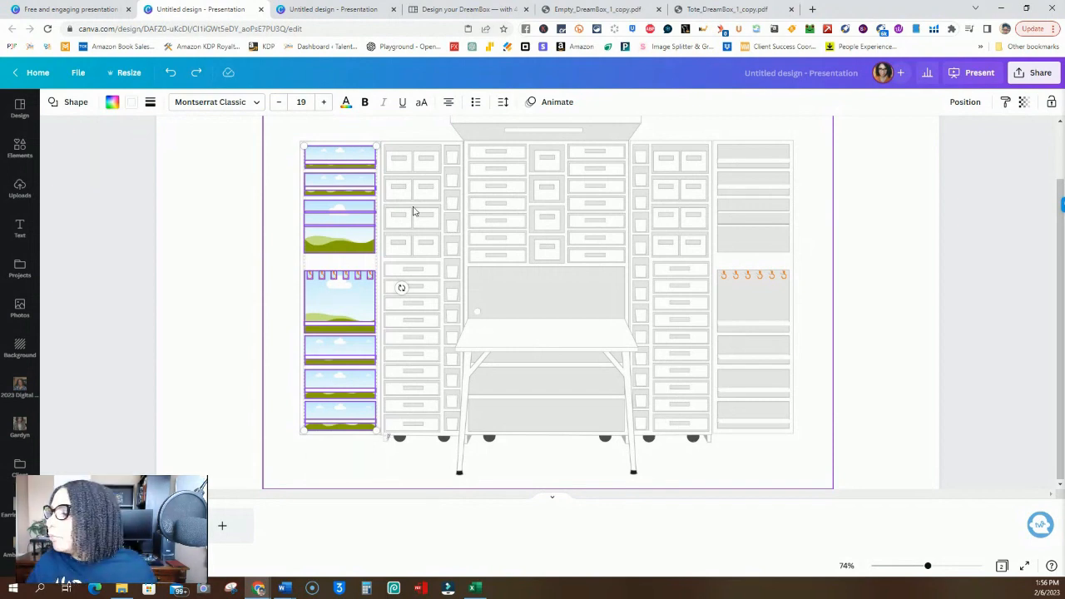
left_click(324, 192, "shift")
left_click(325, 214, "shift")
left_click(324, 226, "shift")
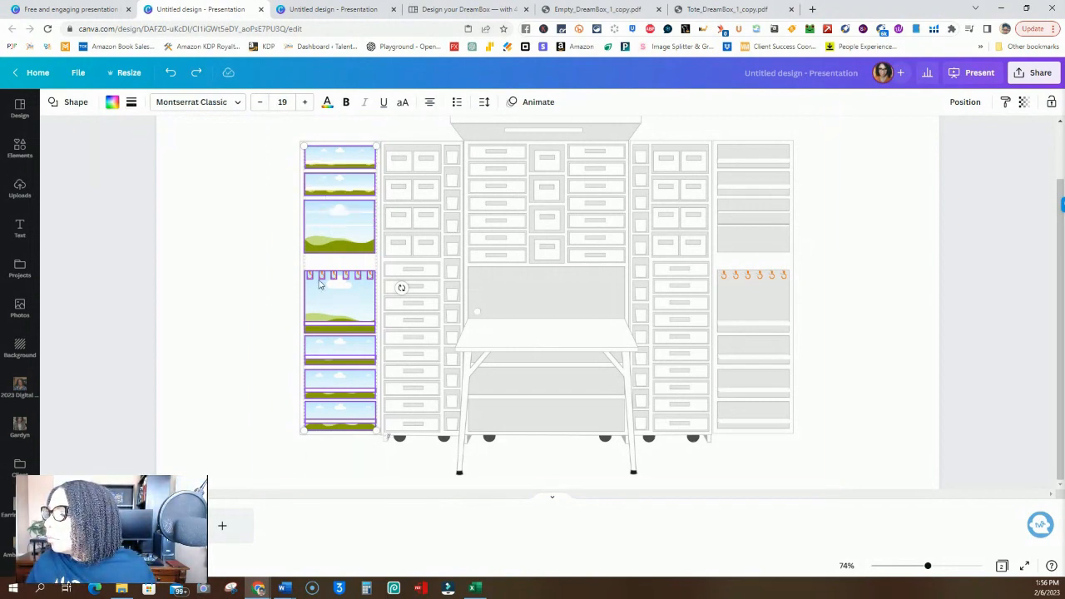
left_click(312, 280, "shift")
left_click(323, 281, "shift")
left_click(334, 281, "shift")
left_click(346, 282, "shift")
left_click(359, 280, "shift")
left_click(370, 279, "shift")
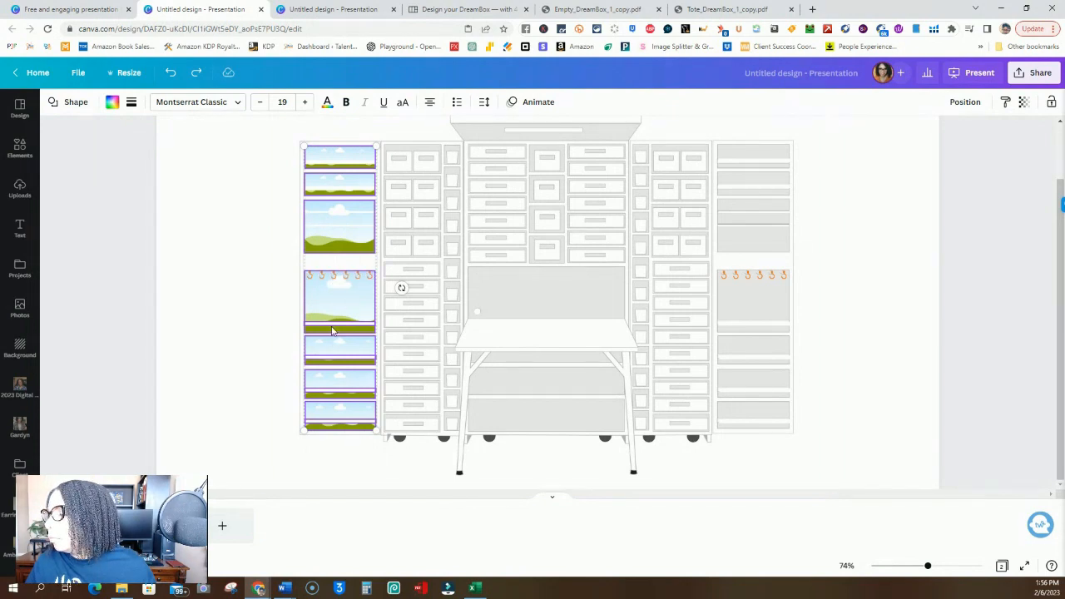
left_click(330, 327, "shift")
left_click(330, 360, "shift")
left_click(332, 396, "shift")
left_click(347, 424, "shift")
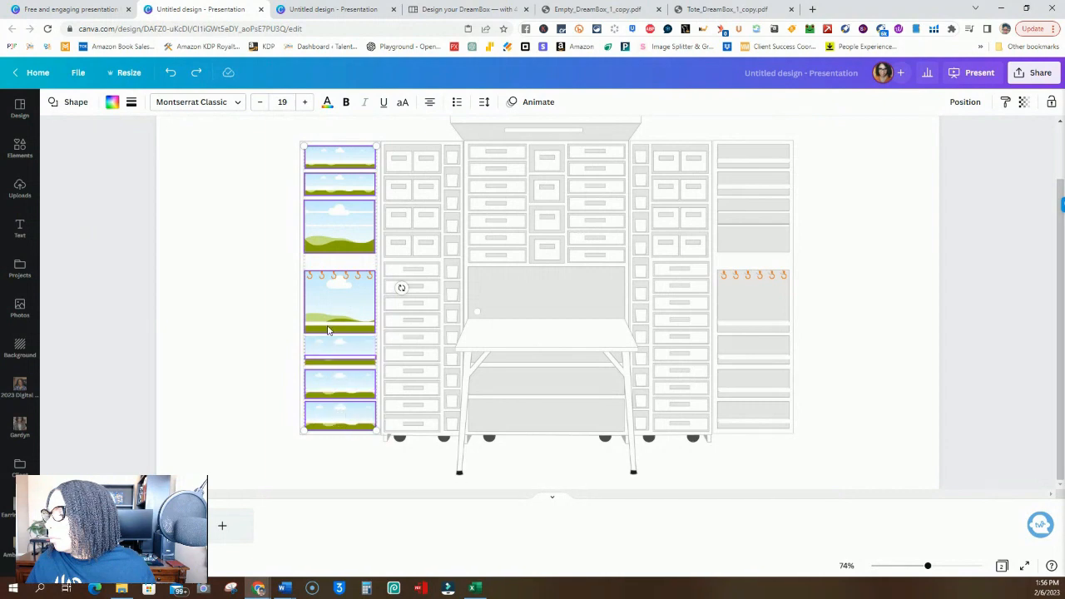
left_click(332, 351, "shift")
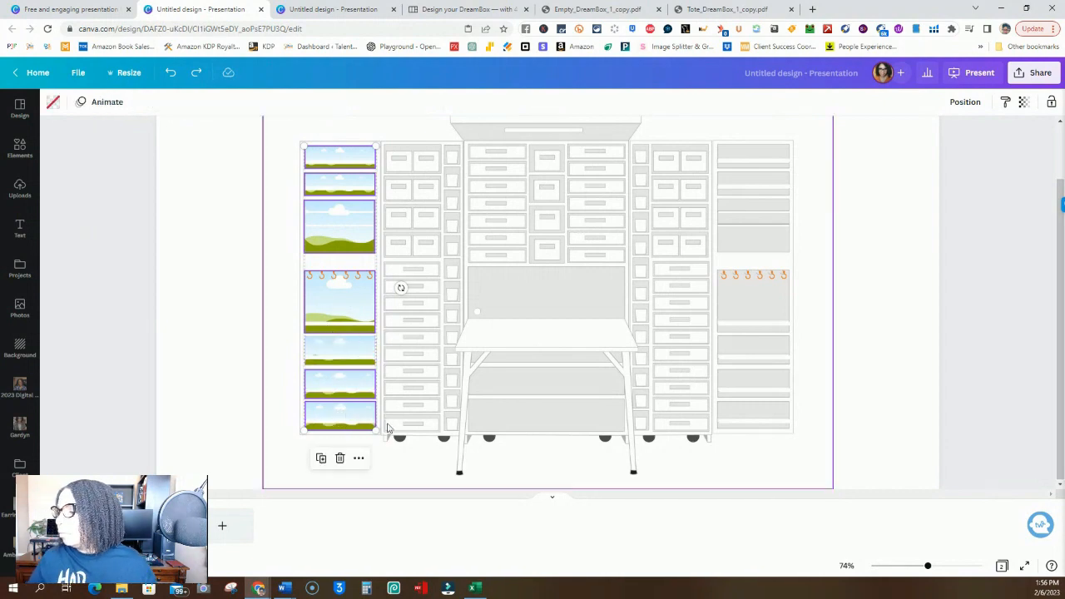
left_click(321, 457)
left_click_drag(341, 316, 738, 317)
Step: Copy the image frame below the left door's hook compartment into the matching empty compartment of the right door
left_click(333, 351)
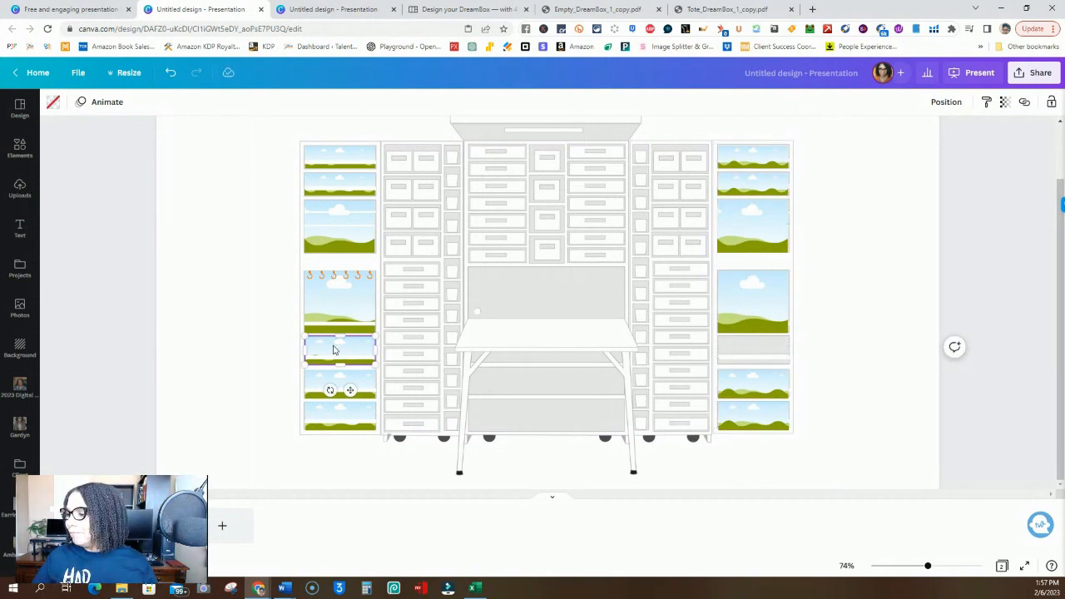
right_click(333, 347)
left_click(371, 319)
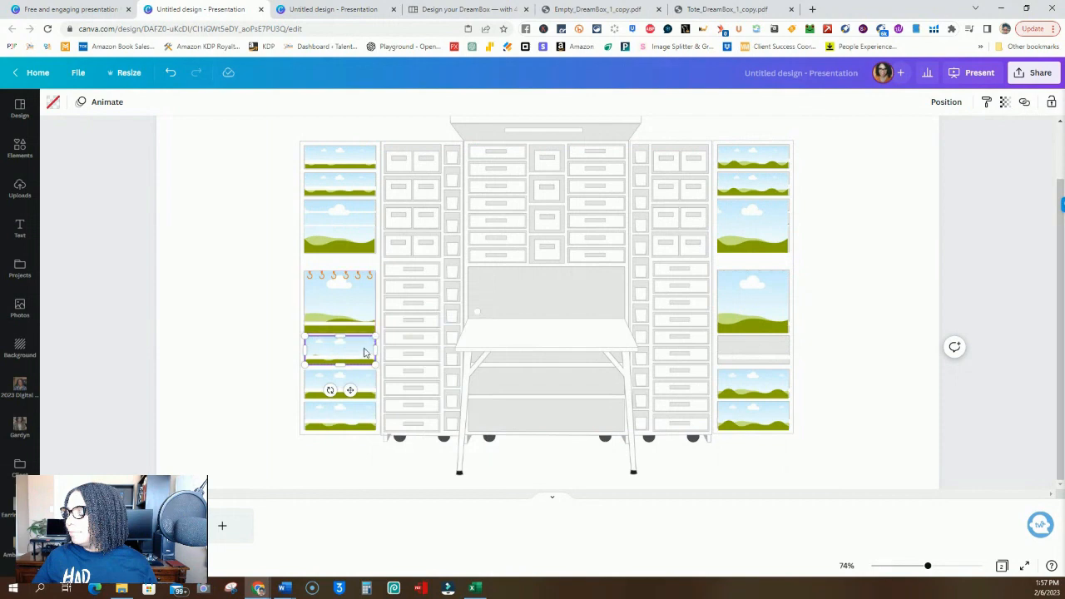
left_click(727, 351)
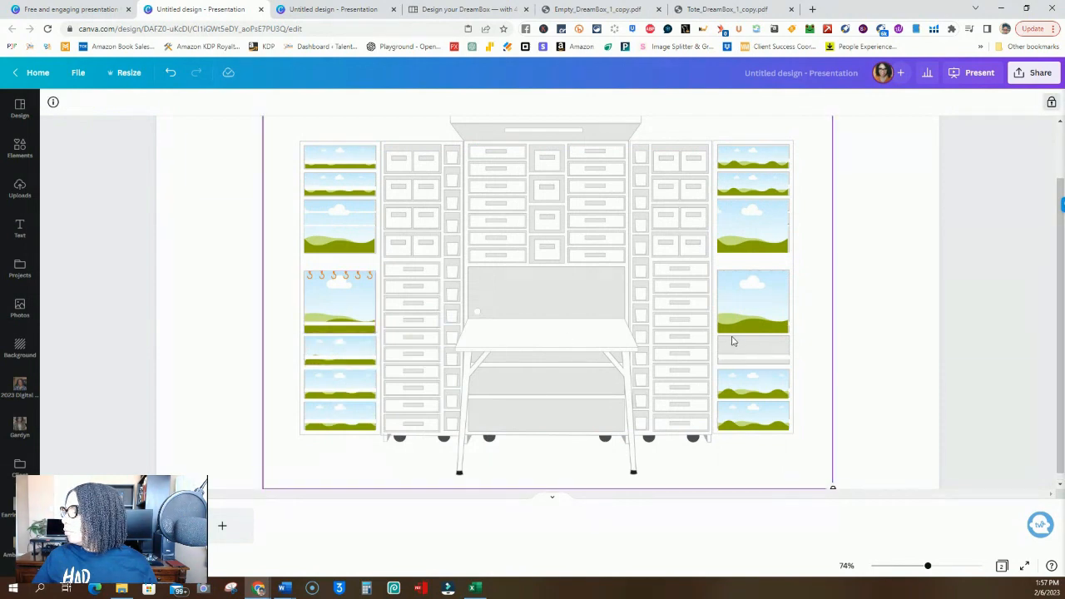
right_click(867, 338)
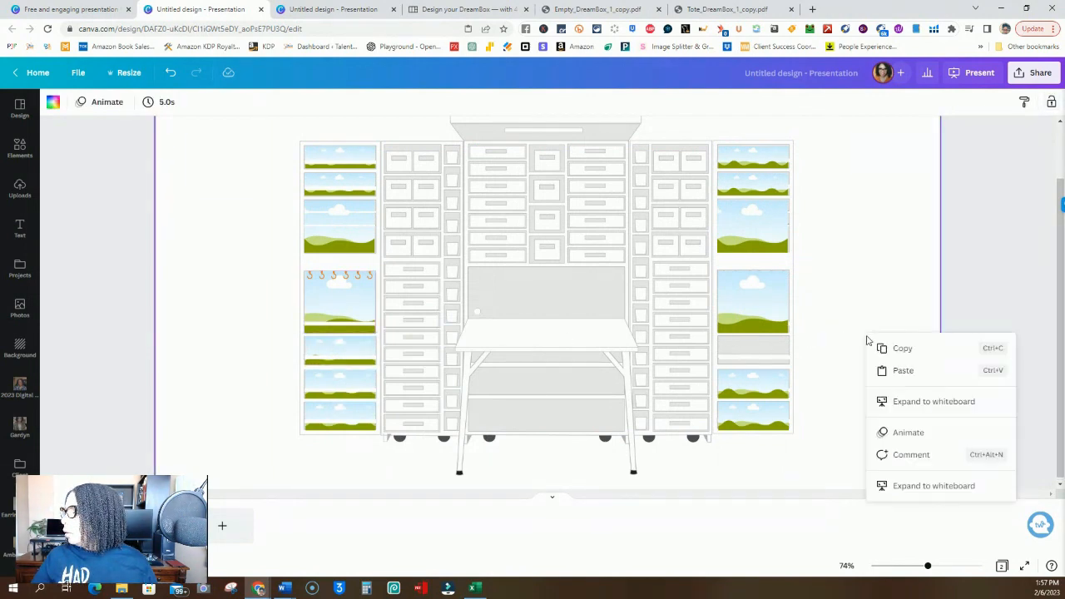
left_click(898, 371)
left_click_drag(327, 359, 733, 348)
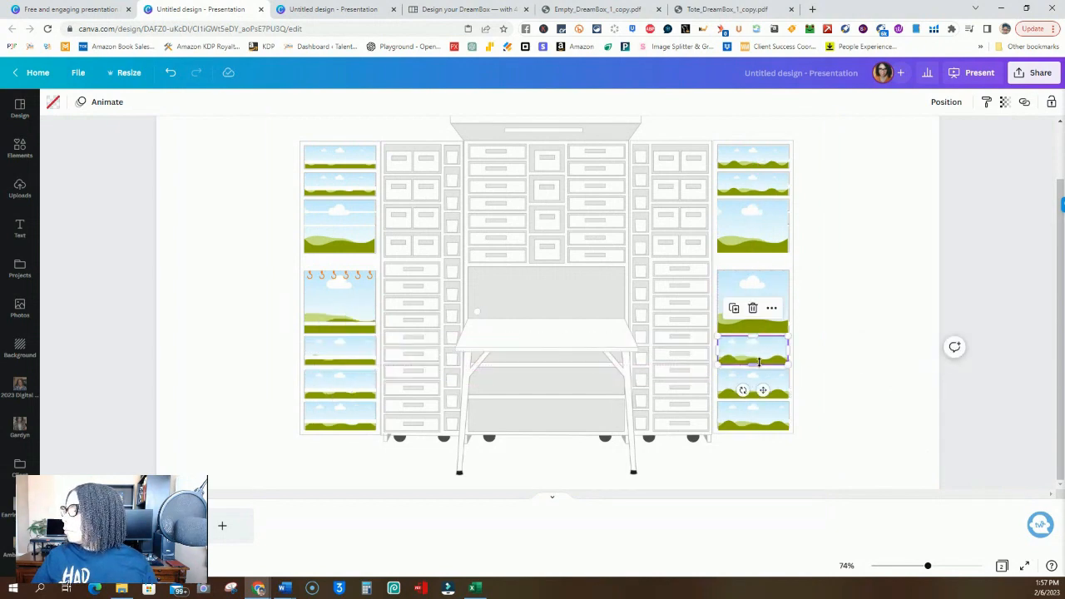
Step: Send the image frames in the right door's three upper compartments backward, behind their rails and shelf
left_click(765, 158)
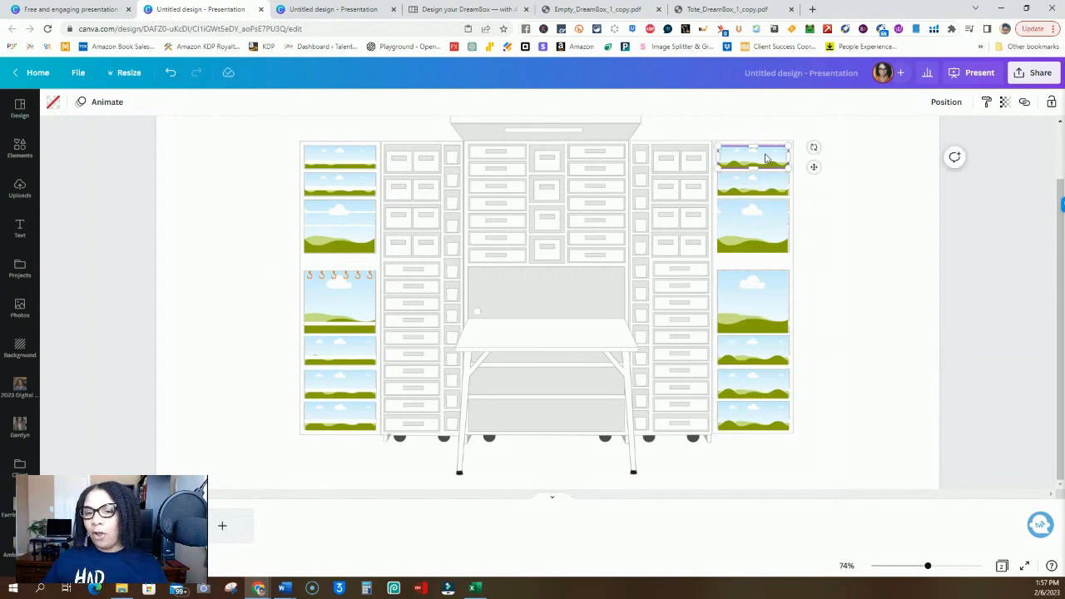
left_click(946, 102)
left_click(875, 134)
left_click(753, 185)
left_click(946, 103)
left_click(882, 135)
left_click(751, 226)
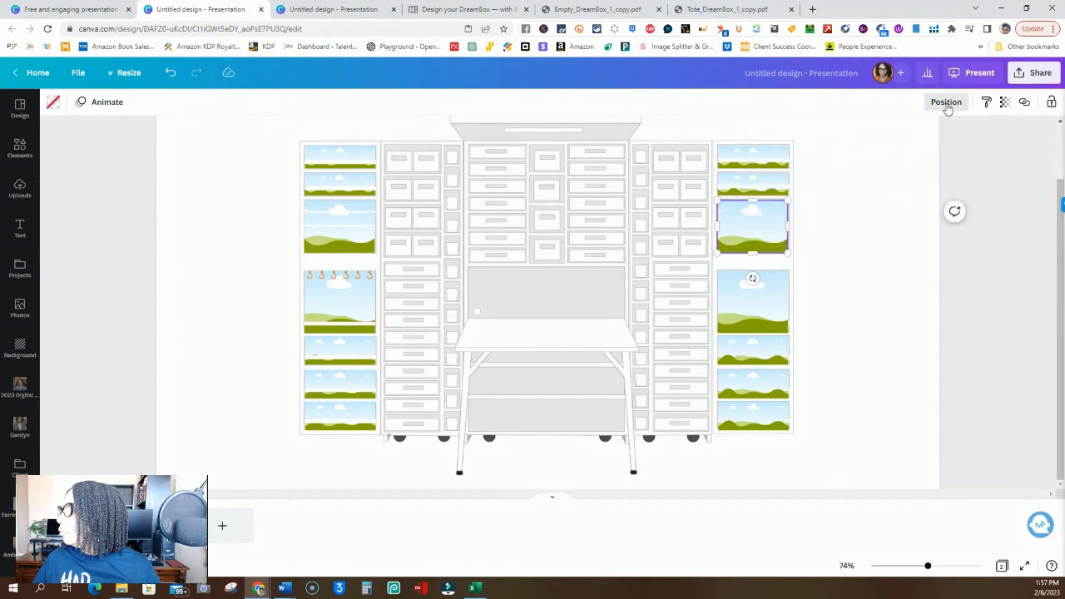
left_click(948, 103)
left_click(883, 135)
Step: Send the image frames in the right door's hook compartment and the three compartments below it backward
left_click(753, 283)
left_click(946, 102)
left_click(883, 135)
left_click(946, 102)
left_click(883, 135)
left_click(752, 416)
left_click(946, 101)
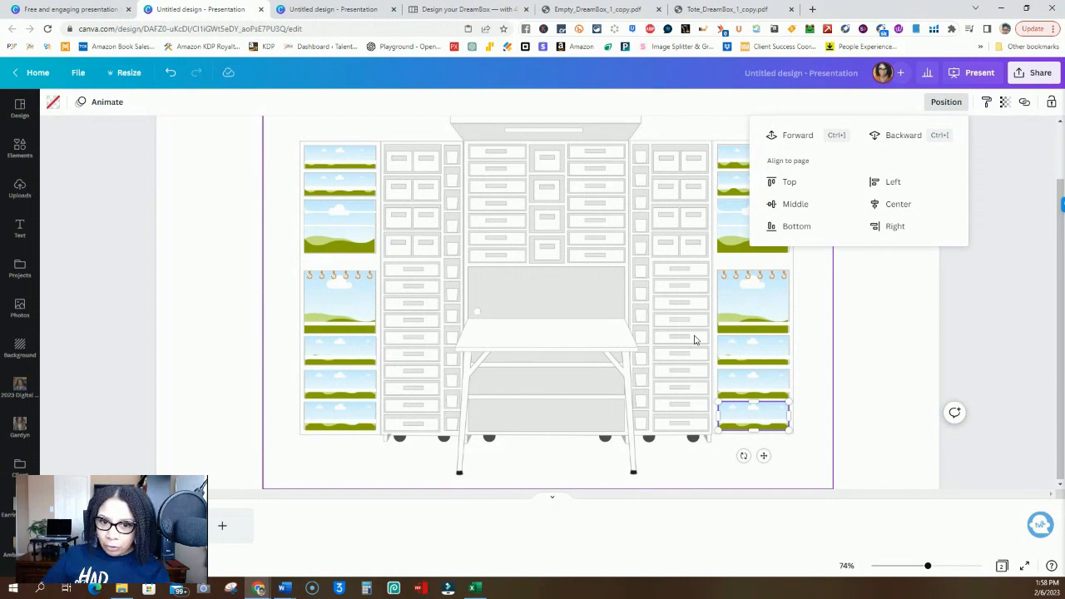
Step: Copy the left door's top image frame and place the copy at the upper-left corner of the central compartment above the table
left_click(337, 157)
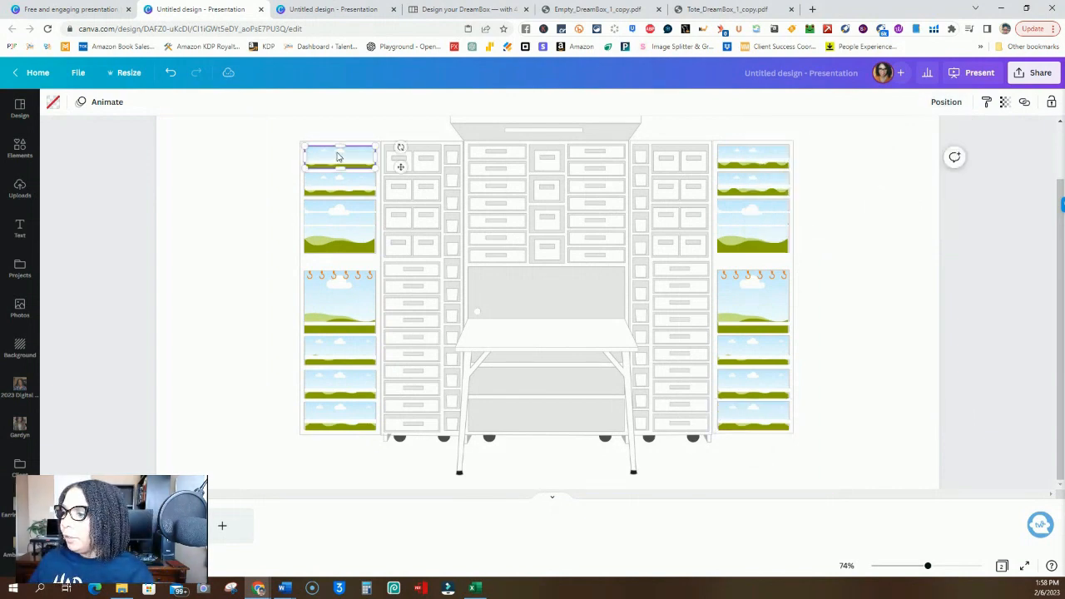
right_click(338, 156)
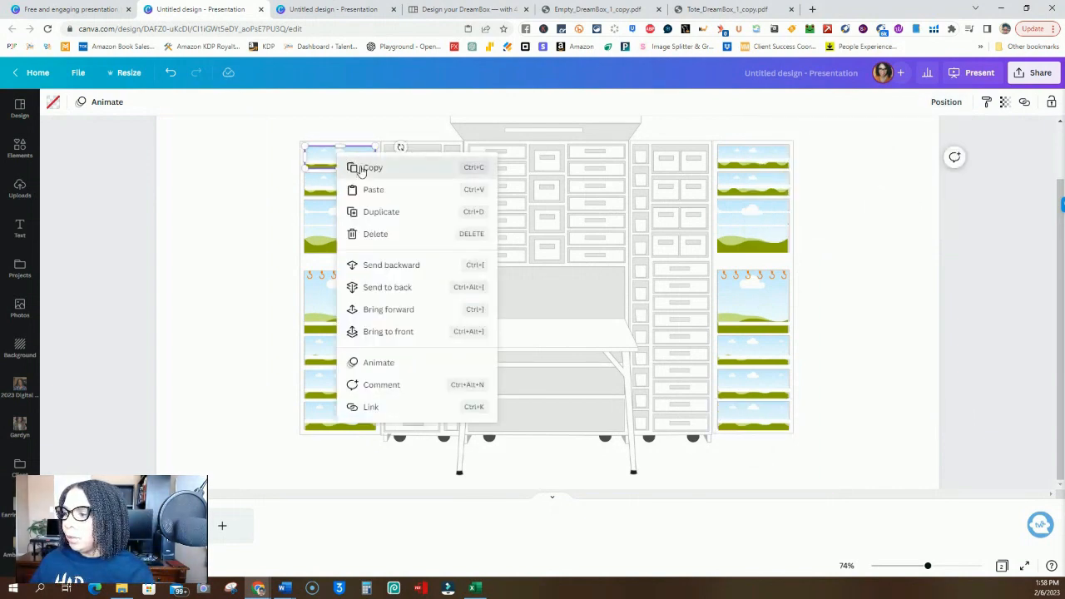
left_click(354, 166)
left_click(493, 284)
right_click(203, 276)
left_click(238, 310)
left_click_drag(353, 165, 502, 276)
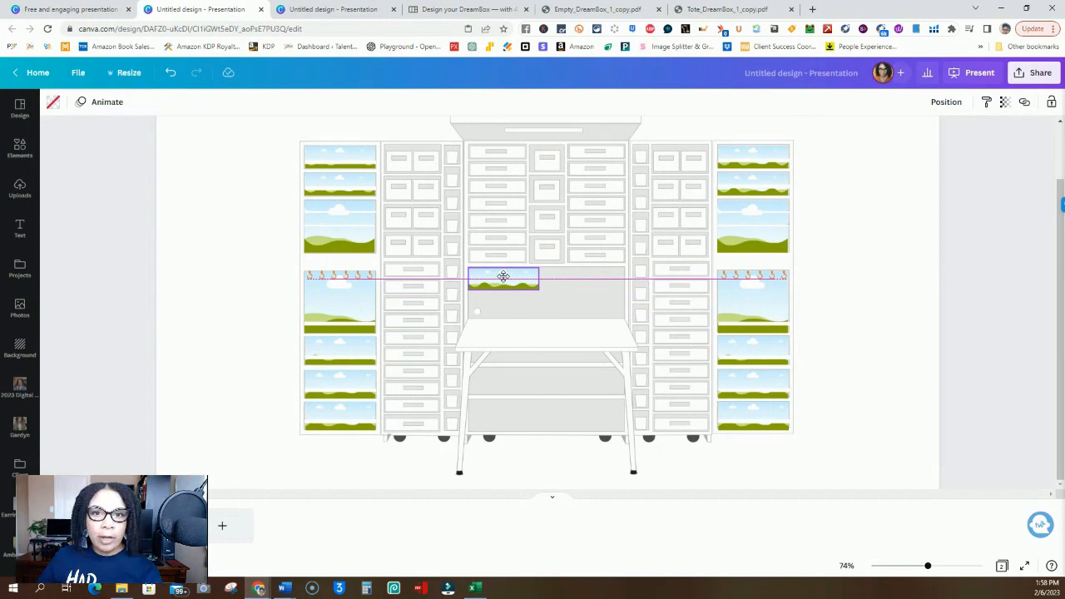
left_click_drag(503, 277, 503, 277)
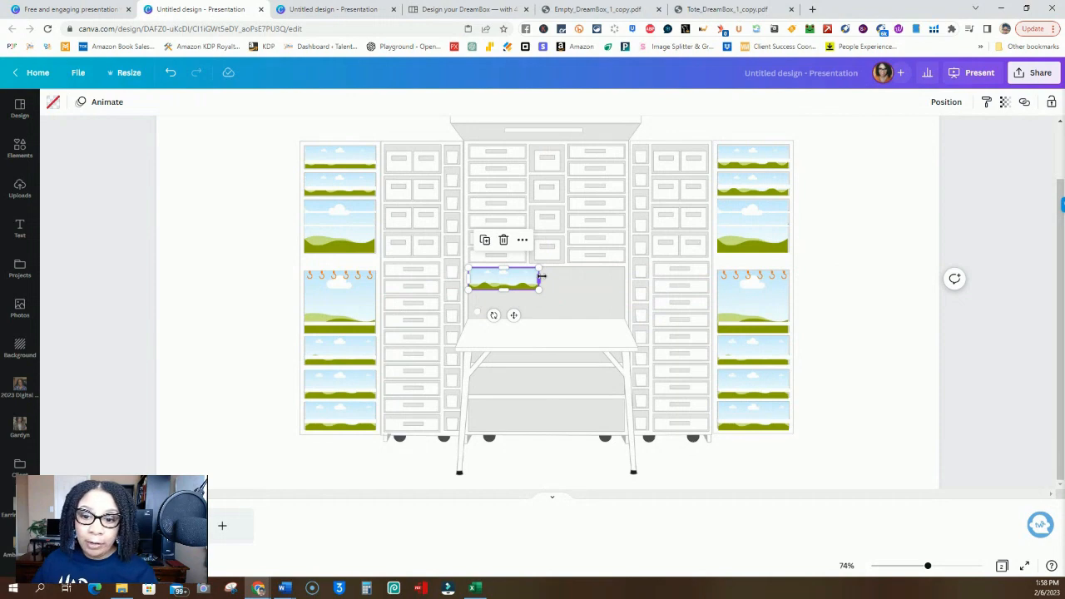
Step: Stretch the new image frame to fill the compartment above the table and send it backward
left_click_drag(541, 275, 625, 277)
left_click_drag(545, 290, 546, 317)
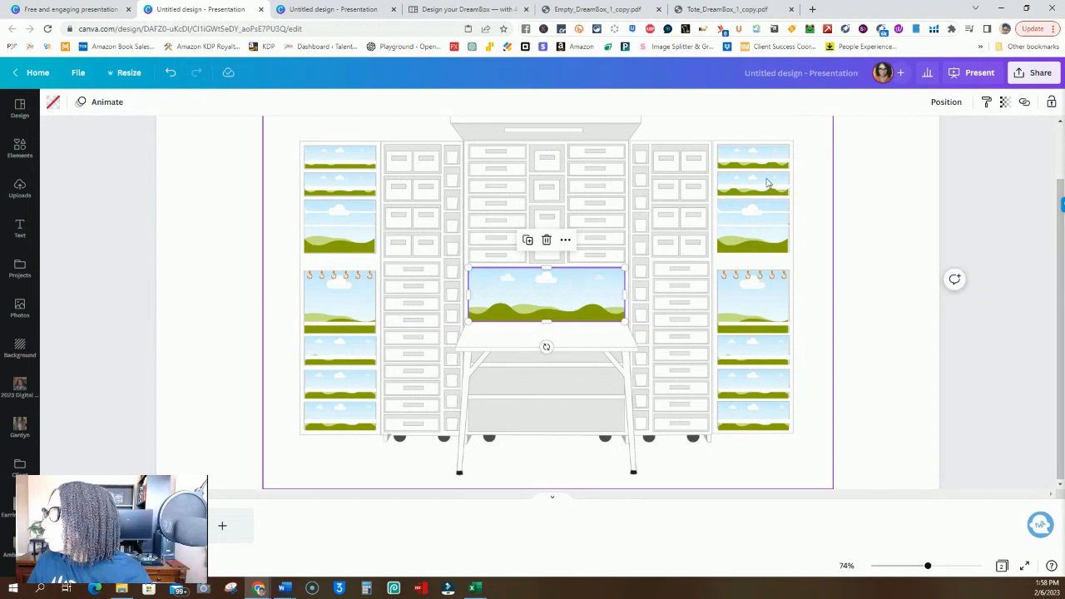
left_click(946, 104)
left_click(897, 143)
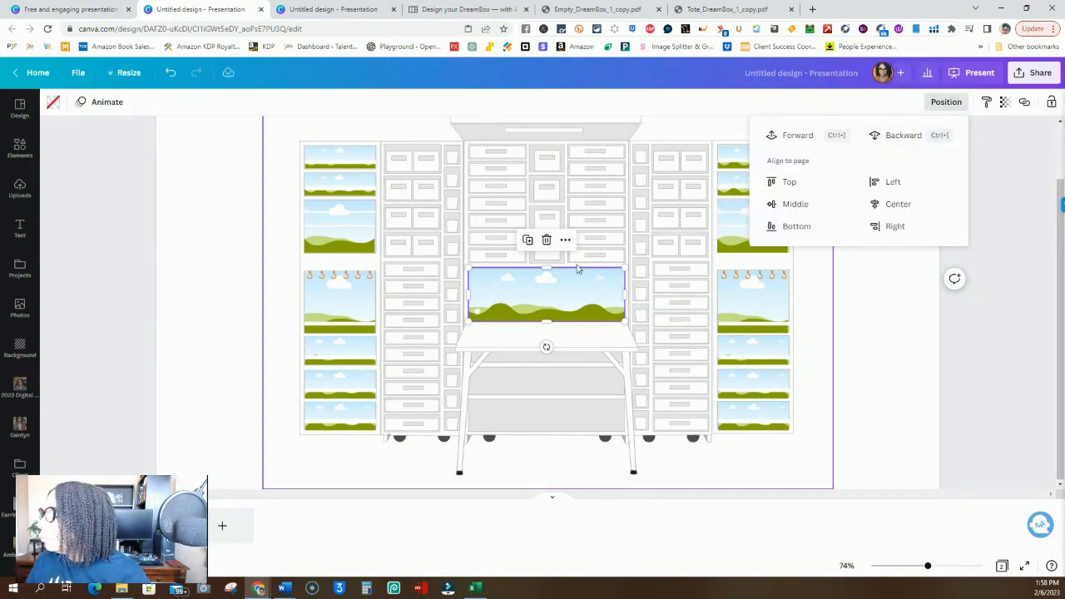
Step: Duplicate the wide central image frame and fit copies into the two shelf compartments below the table
left_click(527, 242)
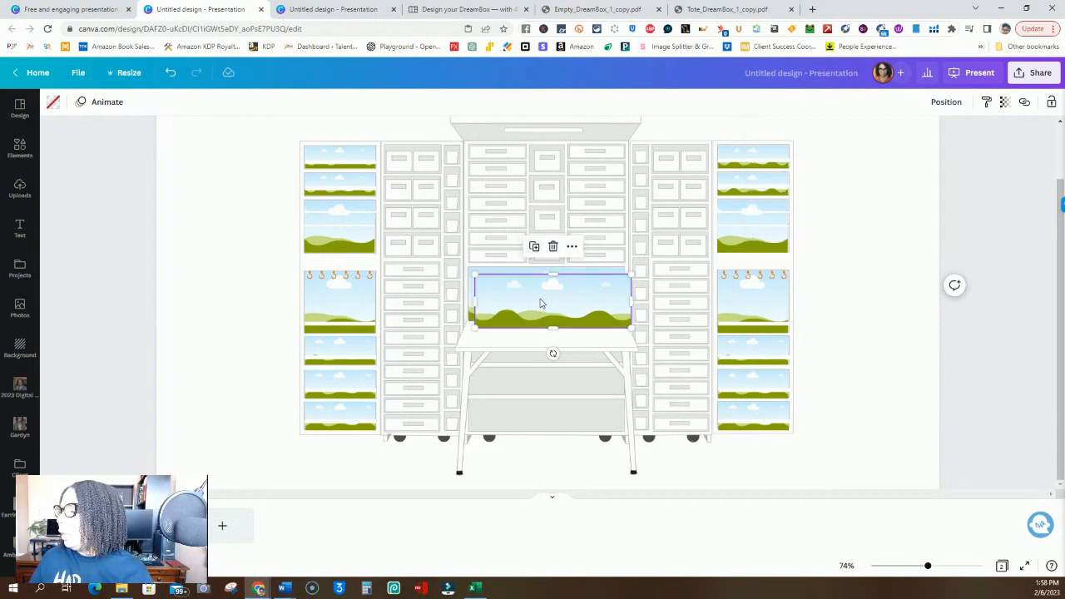
left_click_drag(535, 304, 537, 373)
left_click(527, 371)
Step: Copy the left door's top image frame onto the top row of totes in the left cabinet and narrow it to one tote
left_click(352, 158)
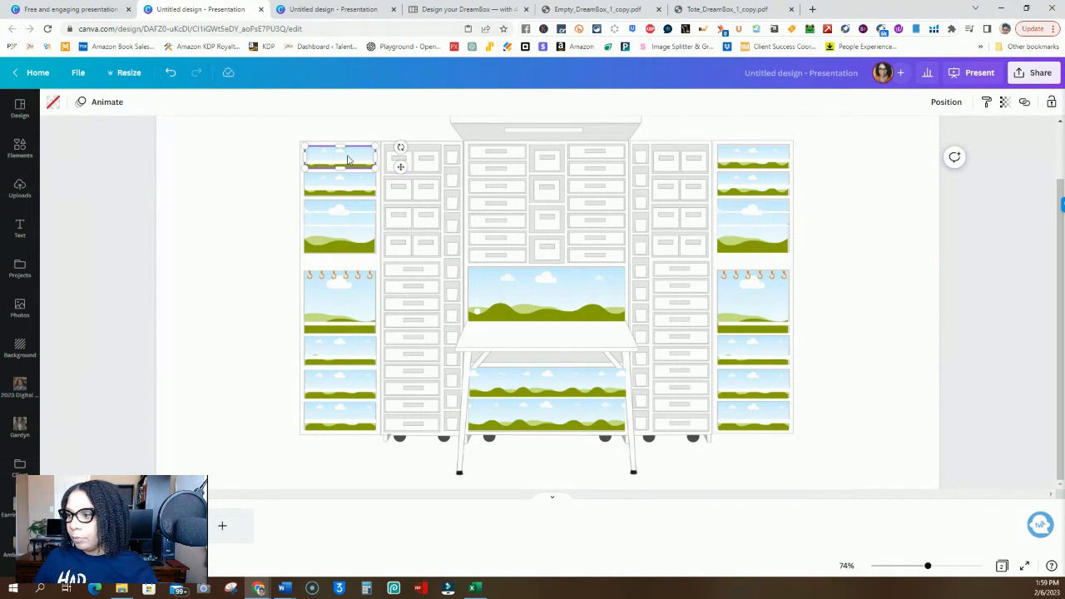
right_click(349, 158)
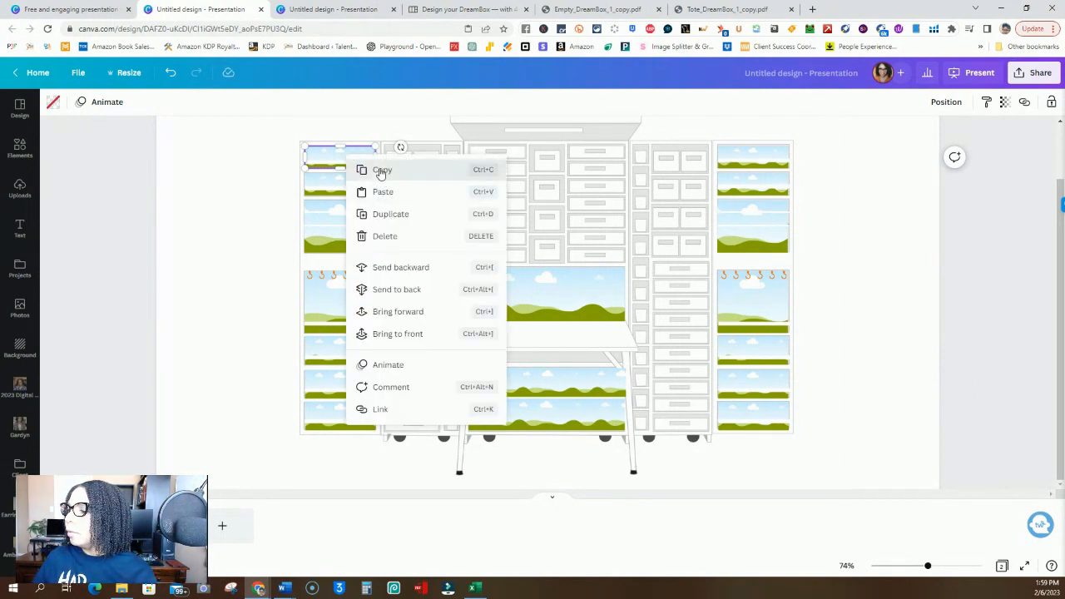
left_click(380, 171)
left_click(468, 230)
right_click(223, 230)
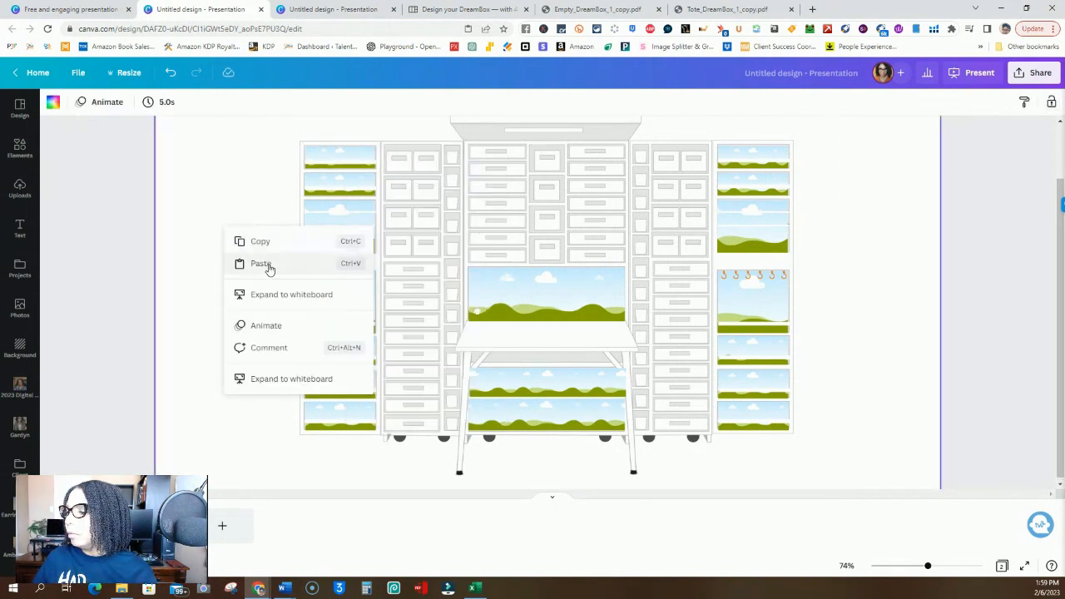
left_click(267, 263)
left_click_drag(337, 167, 413, 163)
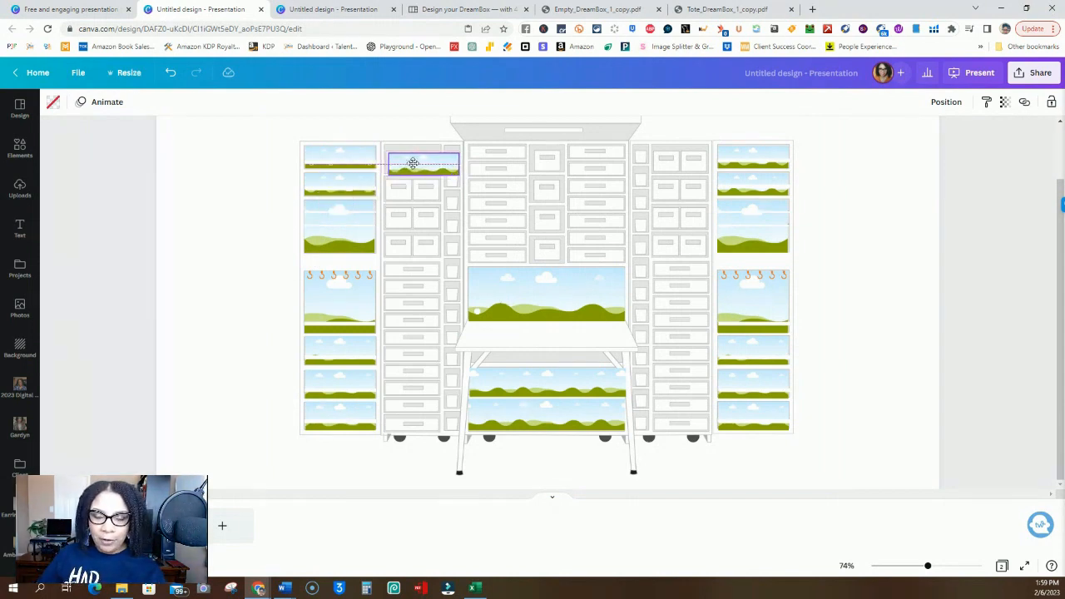
left_click(413, 163)
left_click_drag(459, 164, 405, 164)
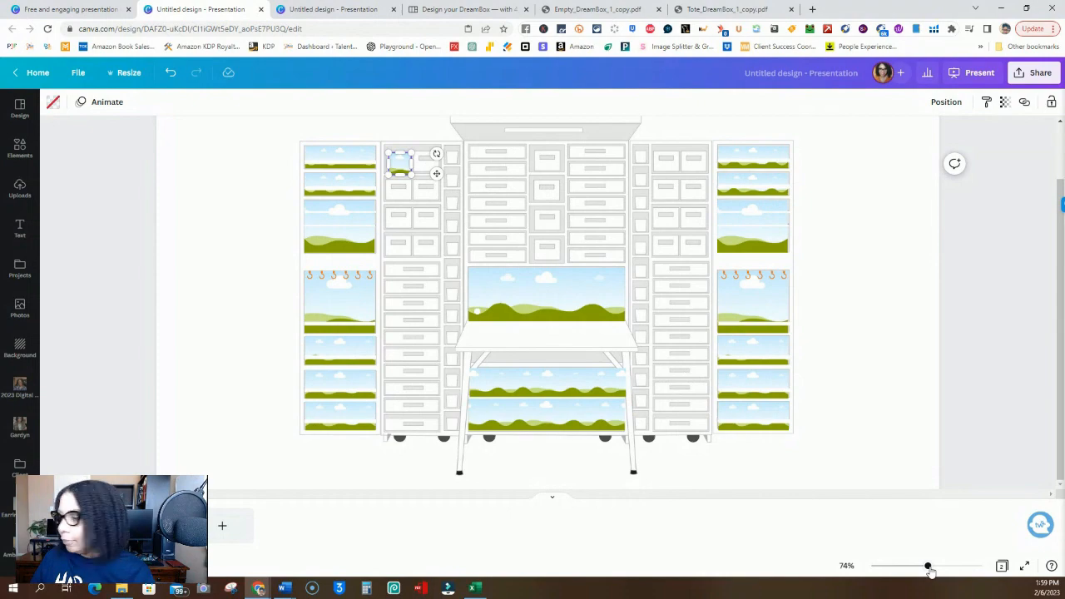
Step: Fit the narrowed image frame to the first tote and cover the cabinet's other seven large totes with copies
left_click_drag(927, 566, 955, 565)
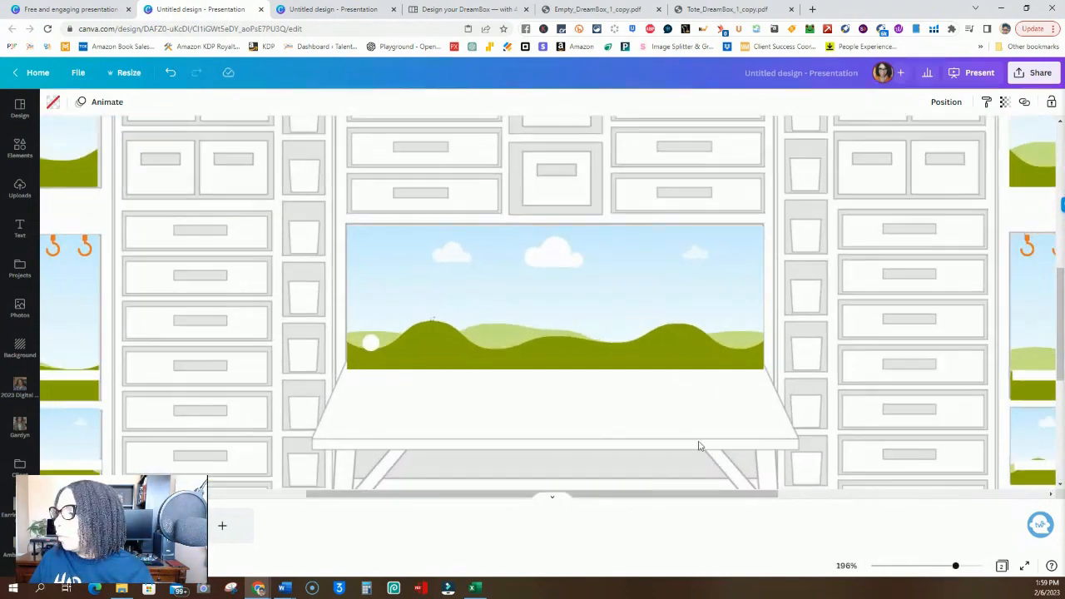
scroll(342, 313, "up", 5)
left_click_drag(162, 223, 197, 224)
left_click_drag(161, 254, 177, 286)
left_click(143, 166)
left_click(173, 218, "shift")
left_click(178, 167)
left_click(178, 242)
left_click(178, 320)
left_click(165, 374)
left_click_drag(165, 372, 219, 368)
left_click_drag(191, 459, 234, 450)
left_click(249, 221)
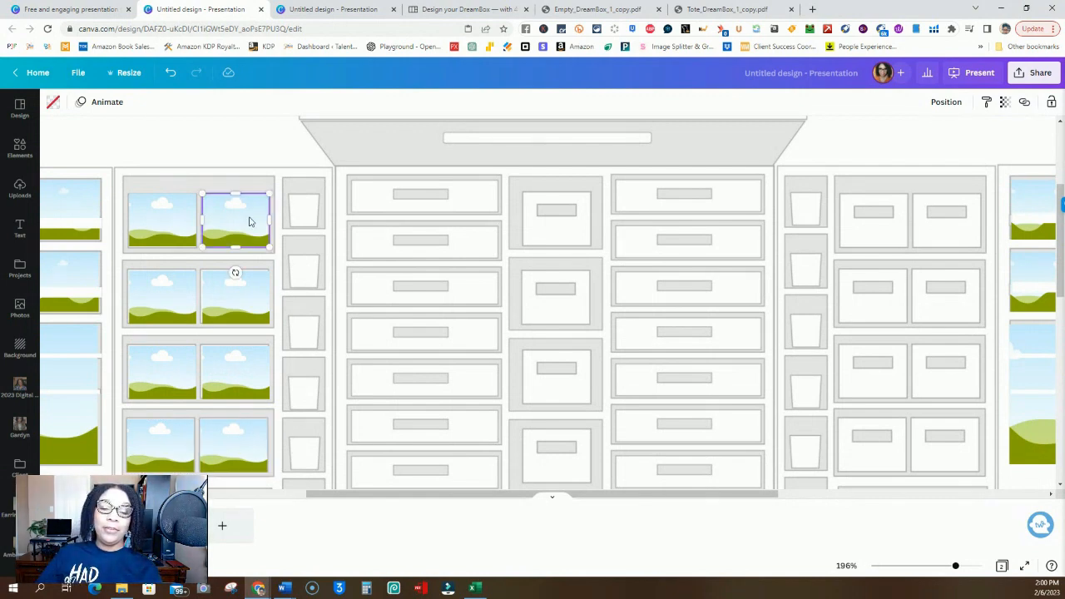
Step: Copy the top tote's image frame and shrink a copy to fit the top bin of the adjacent narrow column
right_click(249, 219)
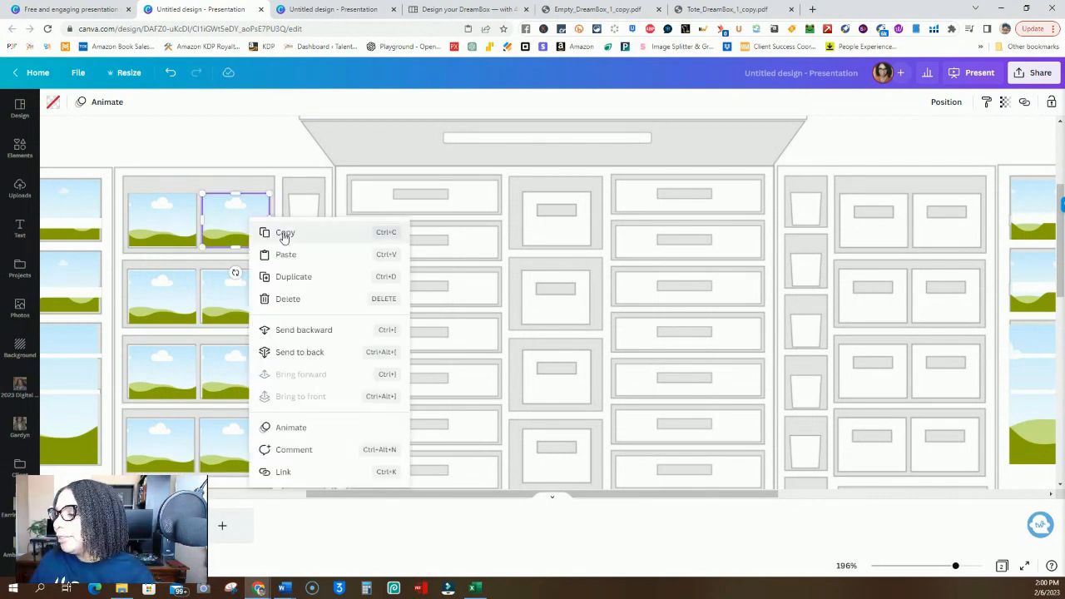
left_click(284, 234)
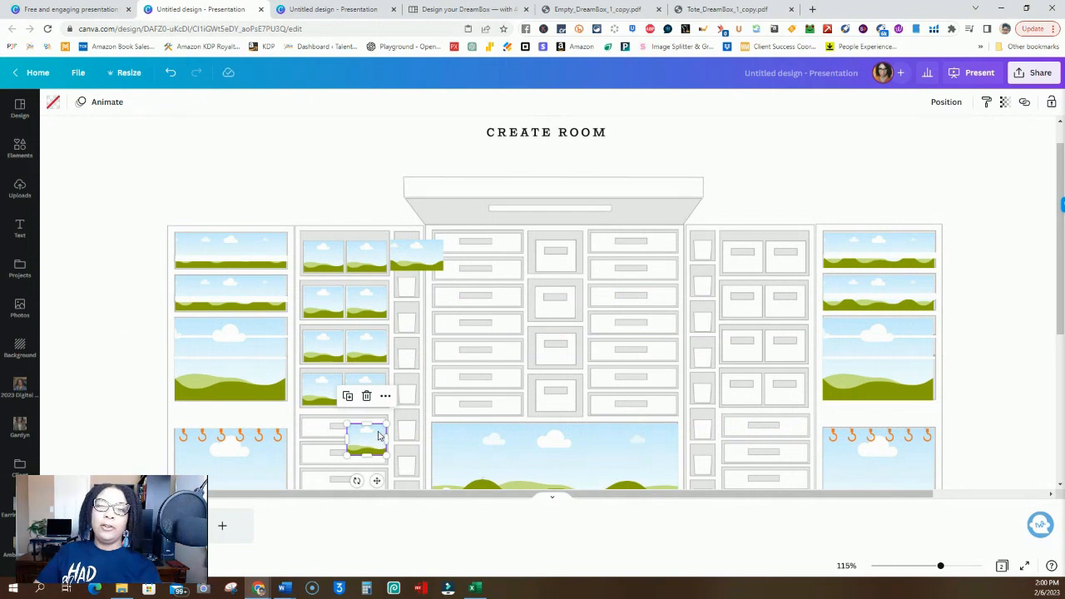
scroll(407, 283, "up", 5)
scroll(407, 283, "up", 4)
left_click_drag(276, 257, 289, 262)
left_click_drag(361, 268, 281, 254)
Step: Fit another copy of the image frame over the first drawer below the left cabinet's totes
scroll(292, 329, "down", 4)
mouse_move(230, 379)
left_mouse_down()
mouse_move(147, 369)
mouse_move(239, 368)
left_mouse_up()
left_click_drag(163, 396, 162, 375)
left_click_drag(957, 565, 939, 566)
scroll(604, 345, "up", 1)
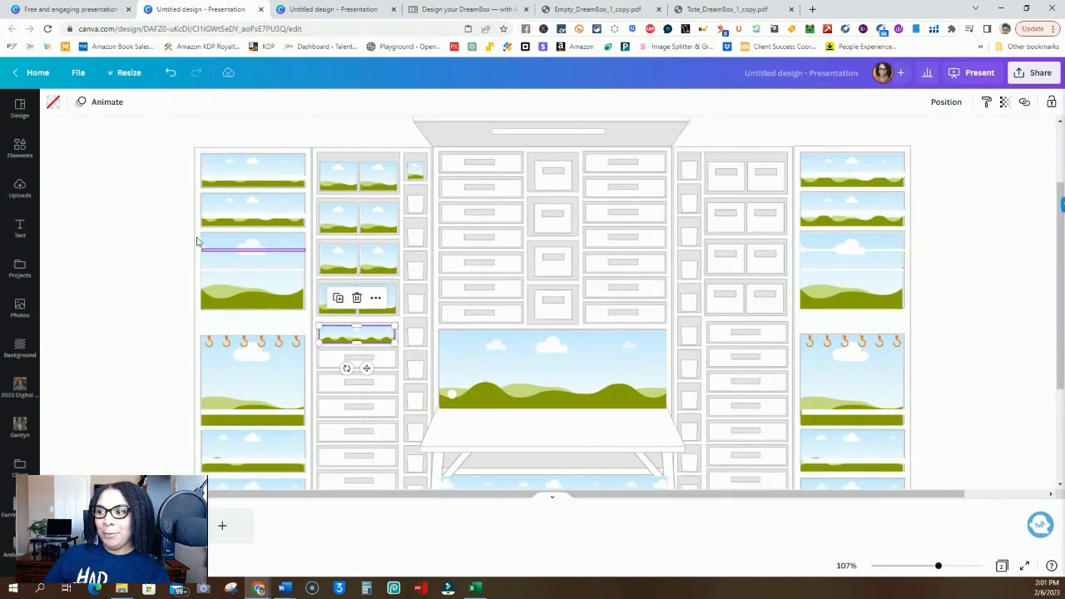
Step: Duplicate the left cabinet's eight tote image frames together and place the copies over the right cabinet's totes
left_click(116, 225)
left_click_drag(322, 139, 383, 320)
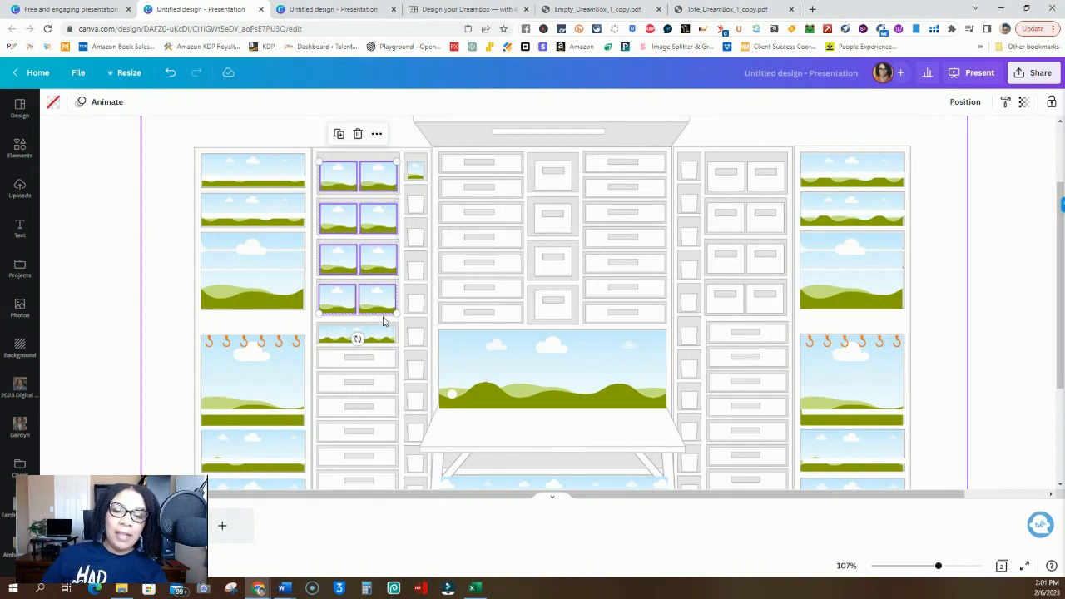
left_click(339, 133)
left_click_drag(351, 233, 730, 217)
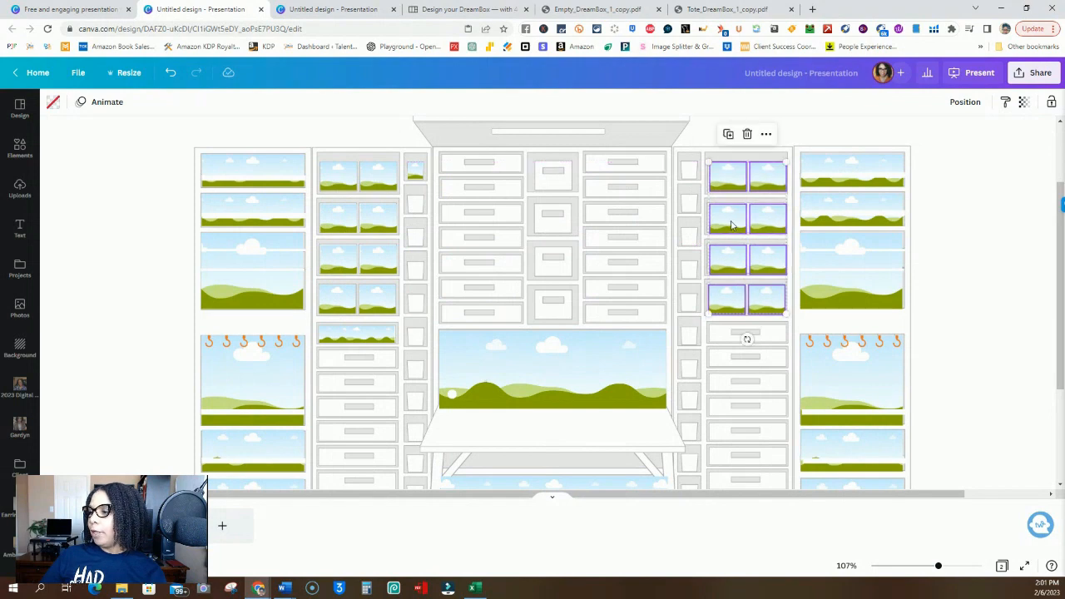
Step: Copy the wide image frame above the table and move the copy below the two shelf compartments under the table
scroll(408, 198, "down", 2)
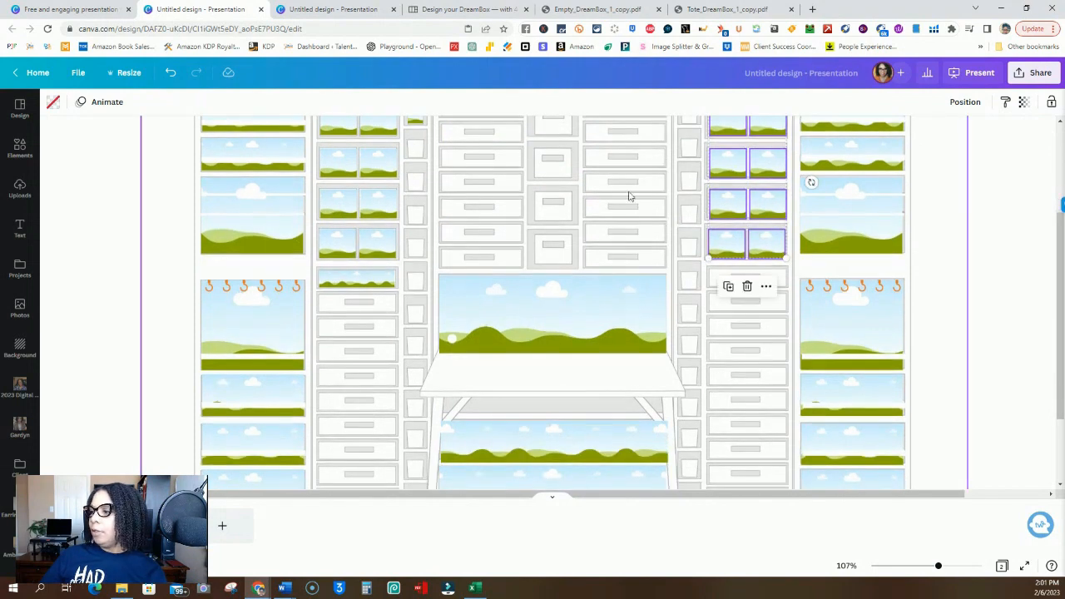
scroll(364, 175, "down", 2)
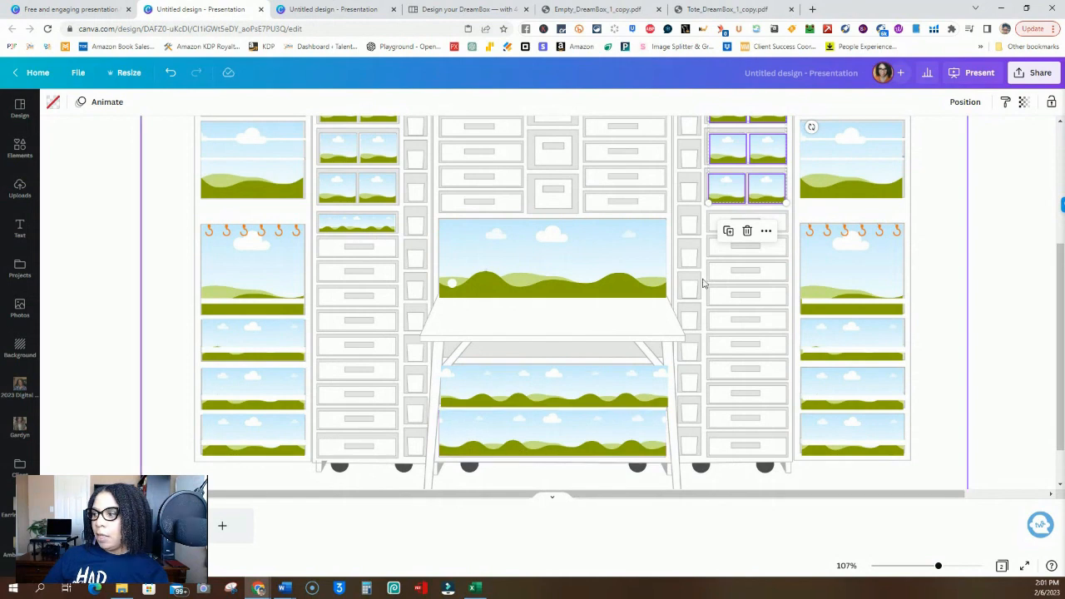
scroll(752, 349, "up", 3)
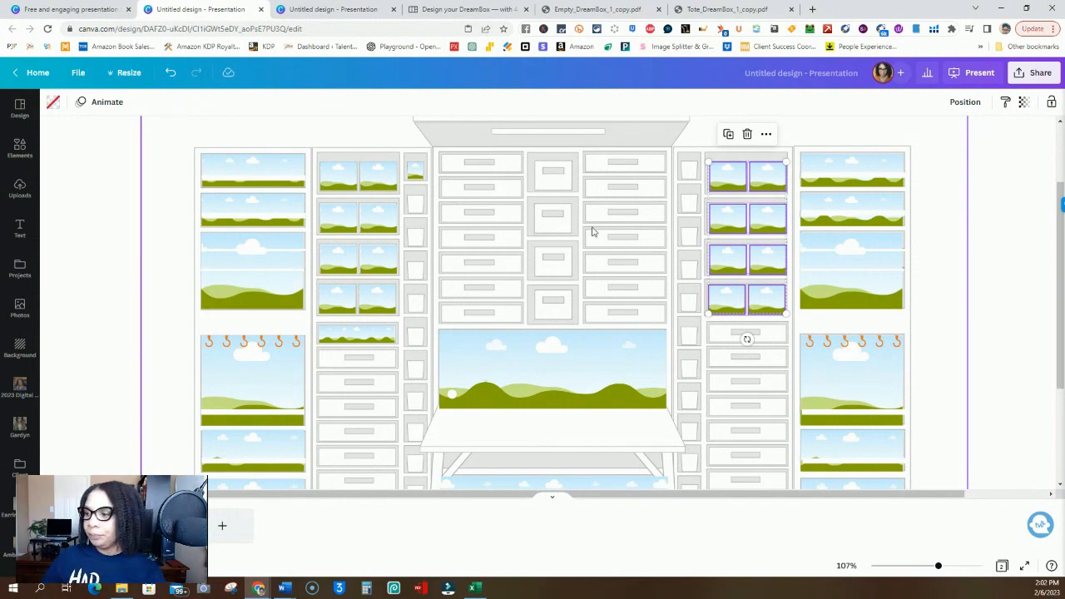
scroll(594, 237, "up", 1)
left_click(514, 420)
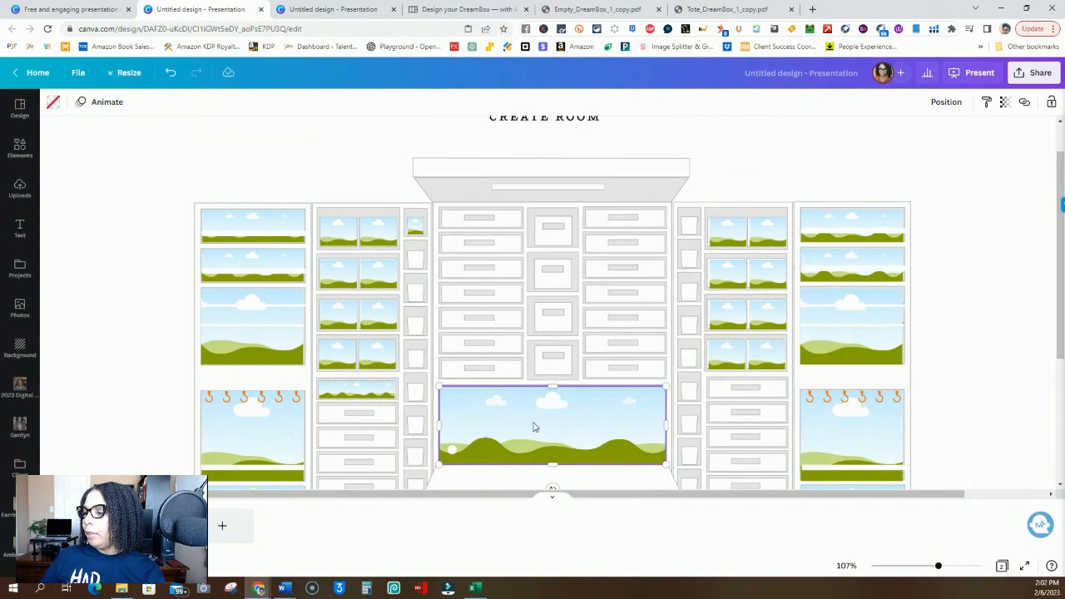
right_click(114, 232)
left_click(147, 263)
scroll(457, 173, "down", 4)
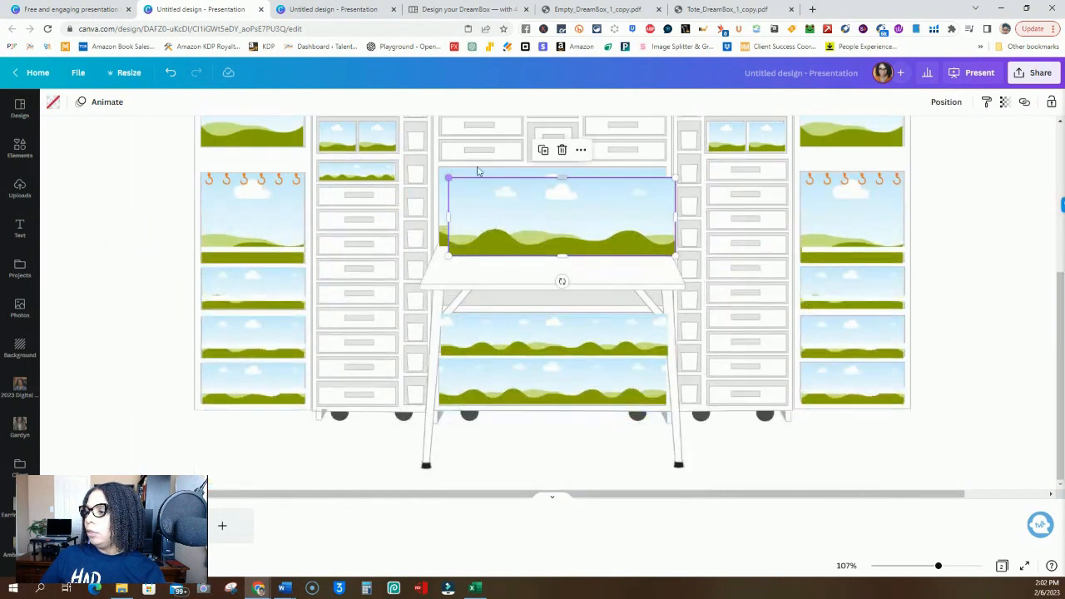
left_click_drag(540, 197, 523, 405)
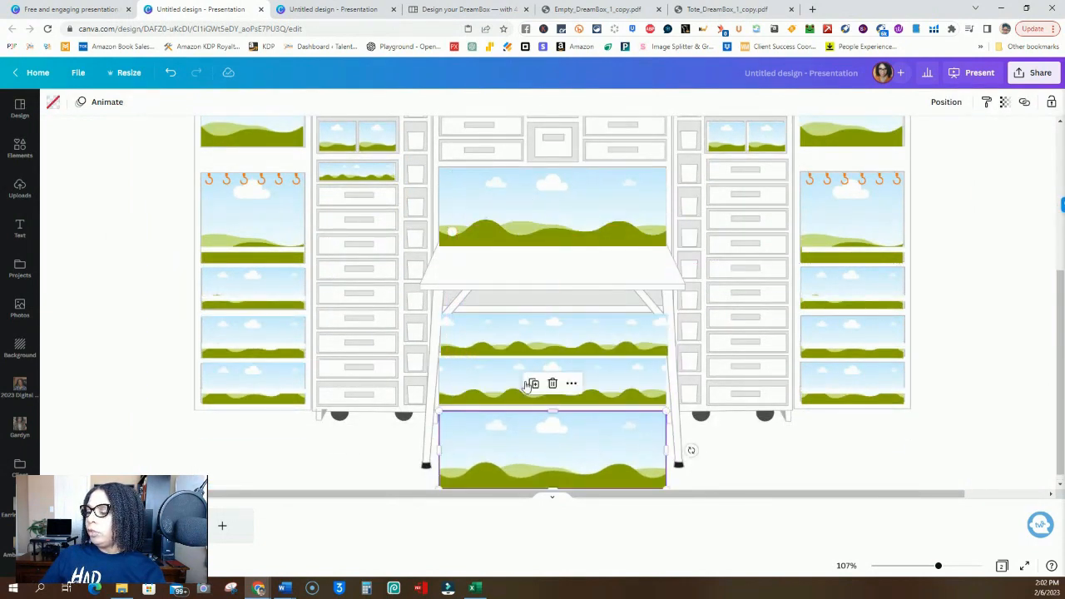
Step: Move the copied wide image frame to page 2 and fit it into the compartment above the table
scroll(624, 366, "down", 1)
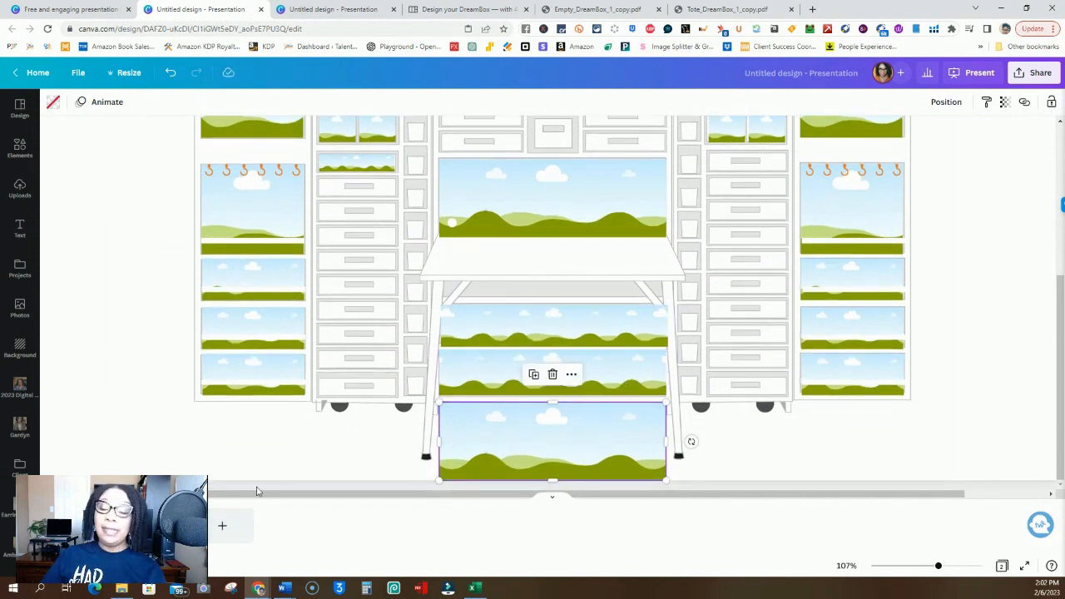
scroll(555, 497, "down", 5)
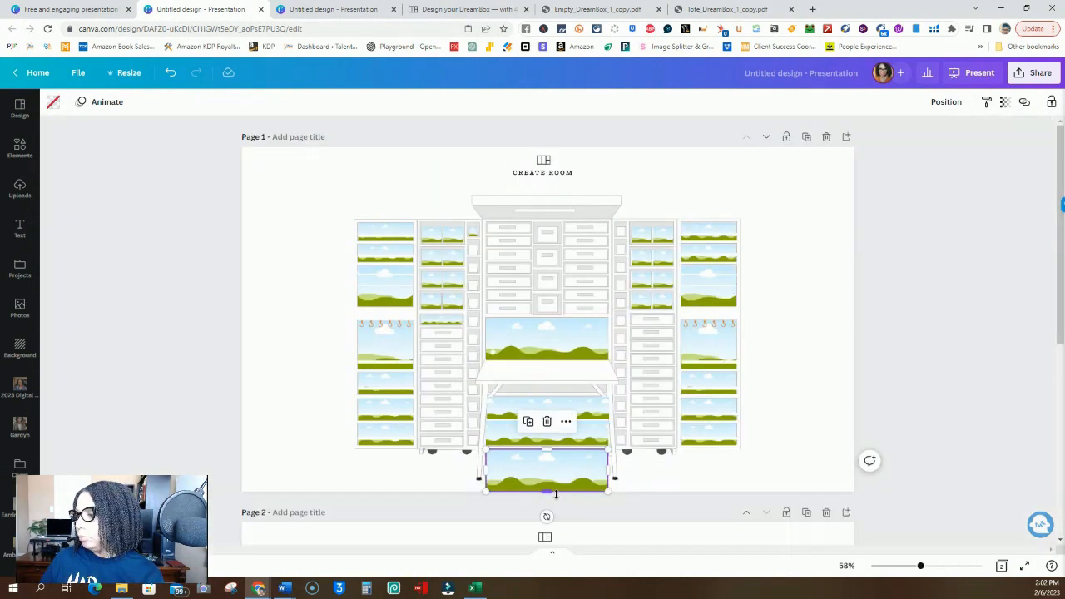
scroll(586, 470, "down", 3)
left_click_drag(566, 314, 568, 501)
scroll(554, 361, "down", 3)
left_click_drag(541, 311, 535, 371)
left_click_drag(608, 378, 605, 377)
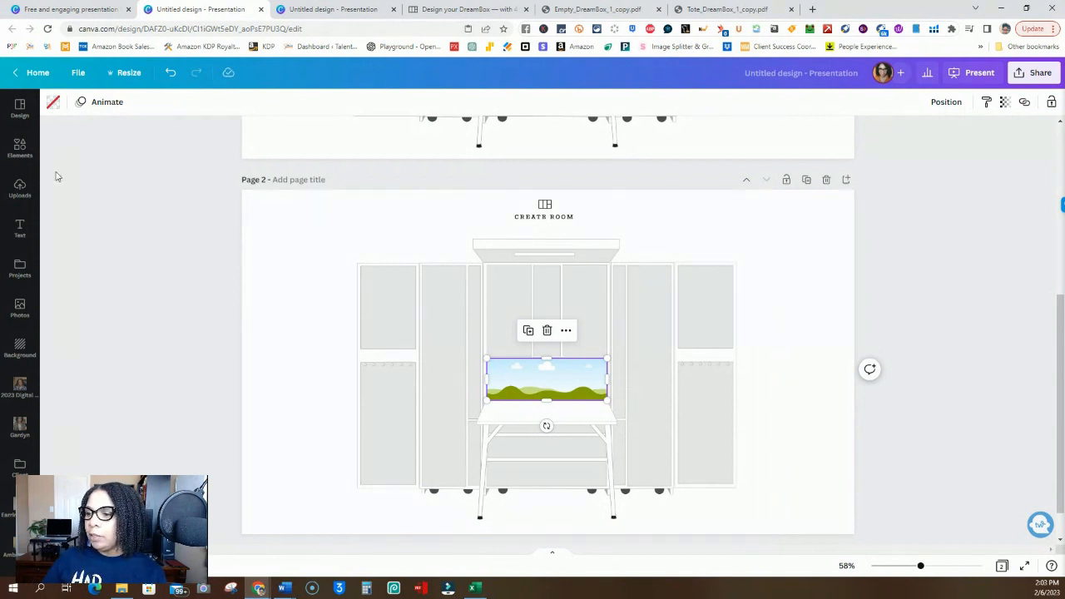
Step: Cover page 2's left door with a stretched copy of the white shelf rectangle from page 1's left door
scroll(282, 221, "up", 4)
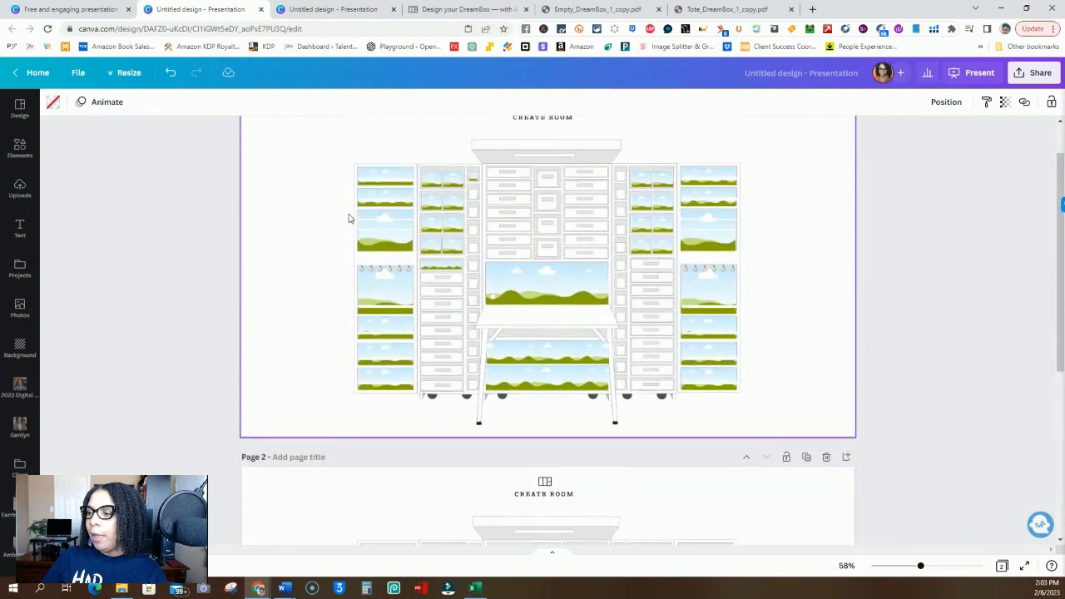
left_click(382, 383)
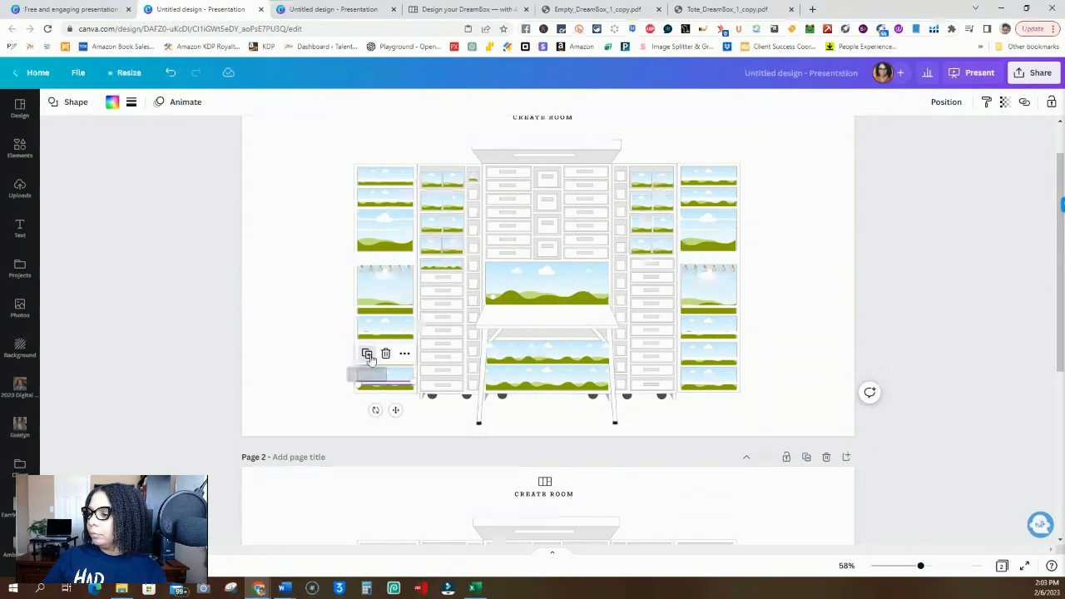
scroll(396, 369, "down", 2)
scroll(396, 369, "down", 1)
left_click_drag(400, 247, 379, 399)
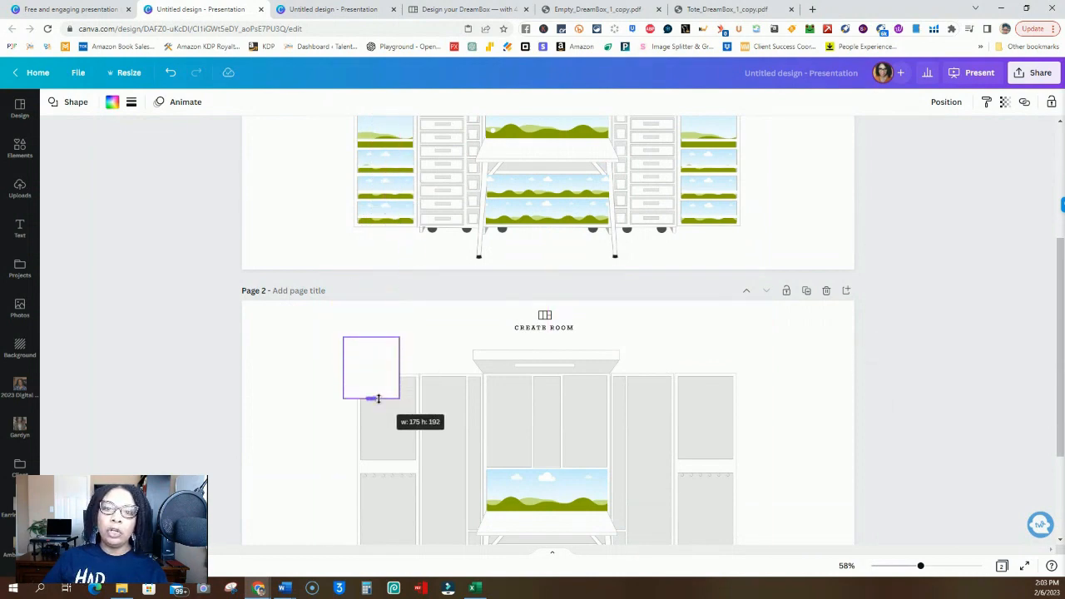
left_click_drag(378, 399, 392, 518)
scroll(392, 499, "down", 3)
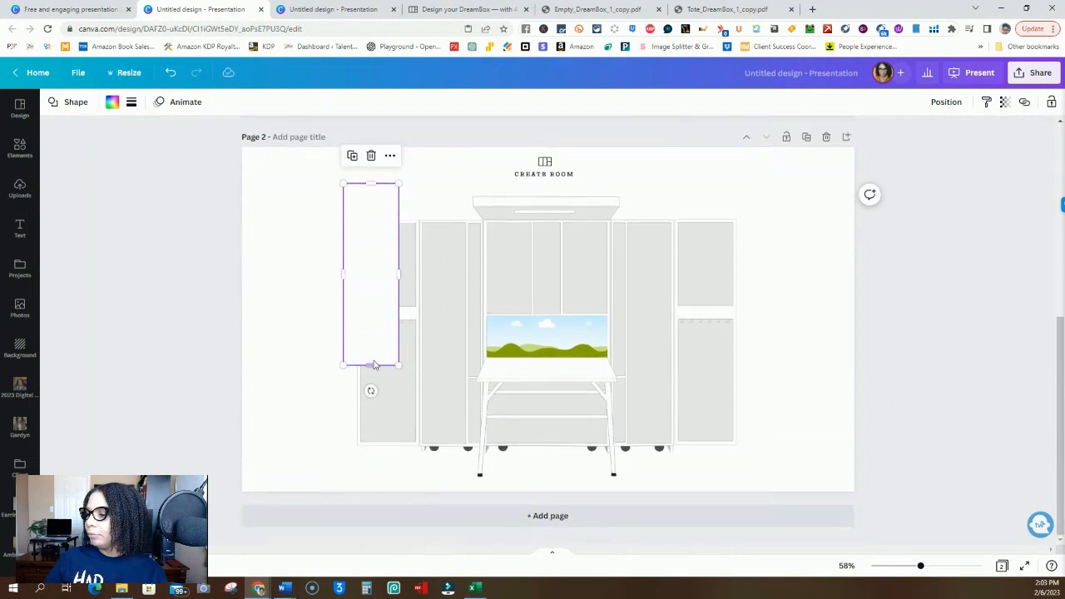
left_click_drag(374, 364, 349, 332)
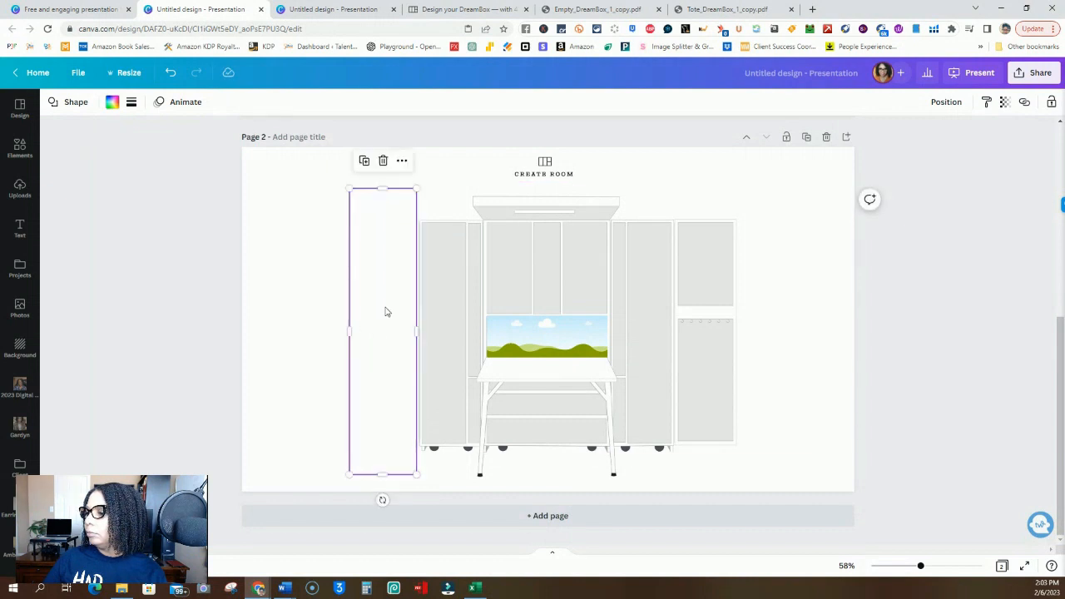
Step: Duplicate the tall white rectangle on page 2 and cover the right door with the copy
left_click(364, 164)
left_click_drag(396, 302, 710, 302)
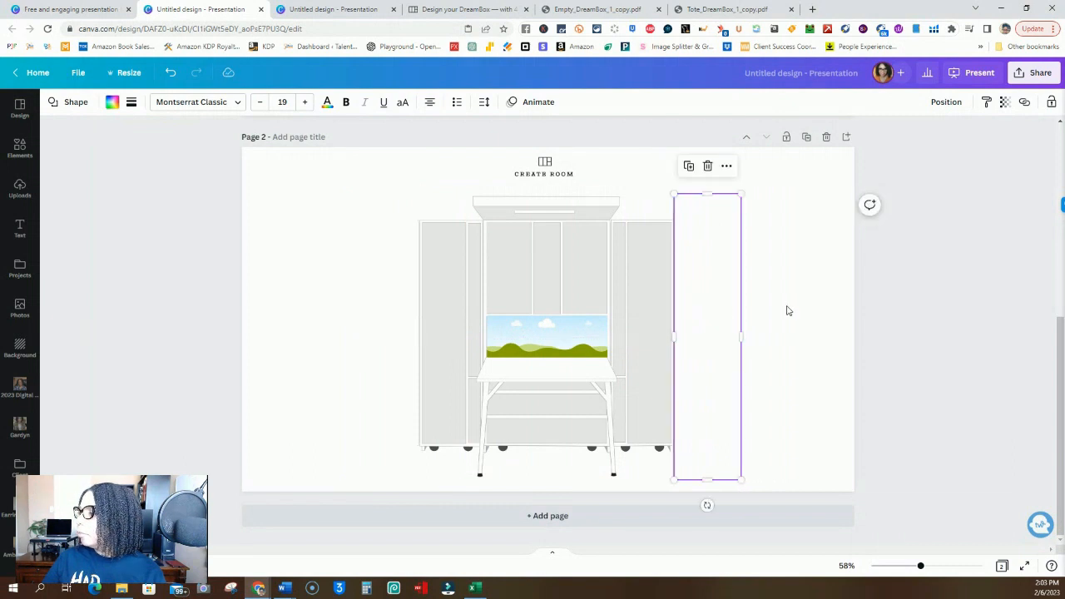
left_click(793, 310)
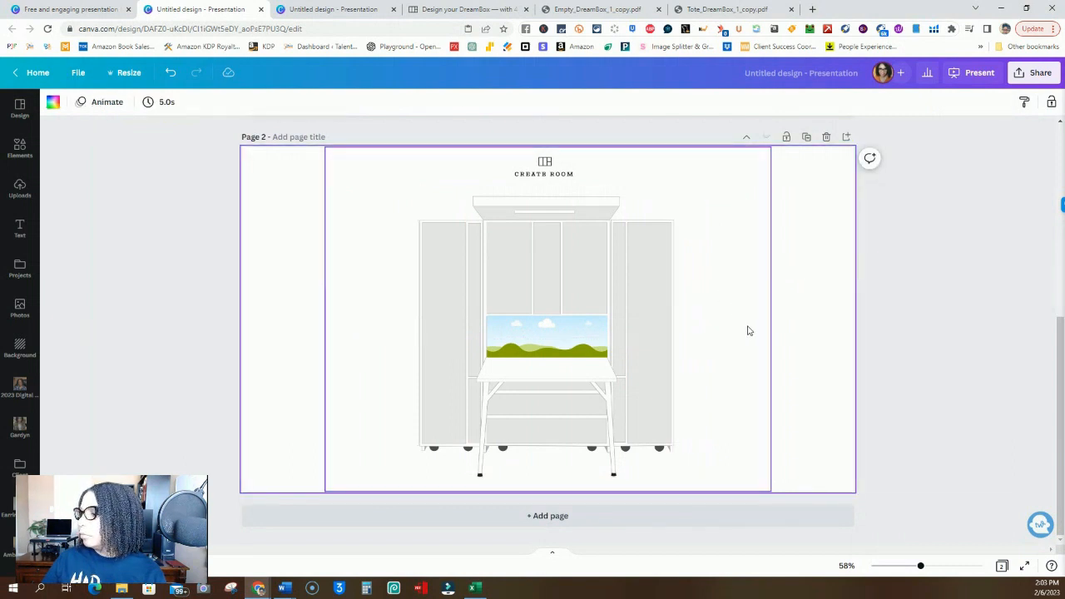
Step: Copy page 2's wide image frame, stretch the copy over the left side cabinet, and duplicate it over the right side cabinet
left_click(541, 341)
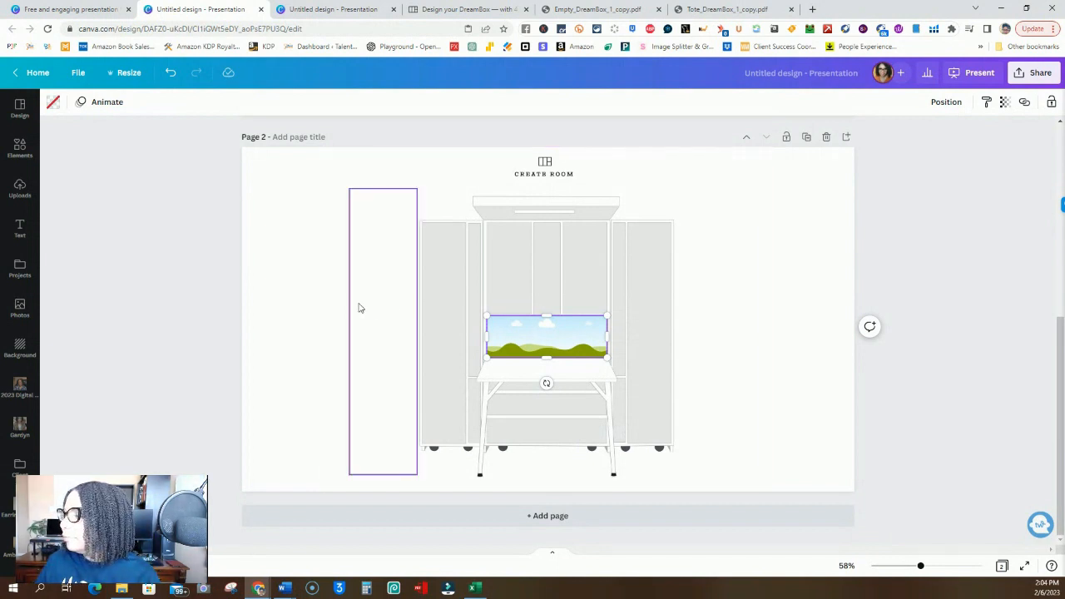
right_click(307, 309)
left_click(337, 343)
left_click_drag(503, 329, 463, 302)
left_click_drag(533, 302, 453, 438)
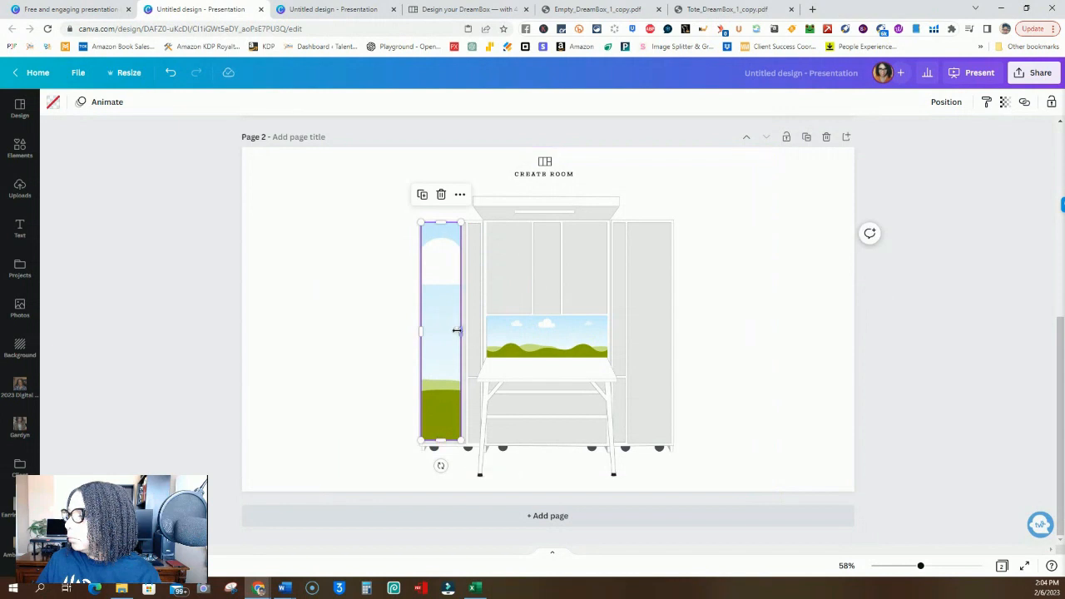
left_click_drag(461, 331, 482, 330)
left_click(432, 193)
left_click_drag(449, 258, 636, 286)
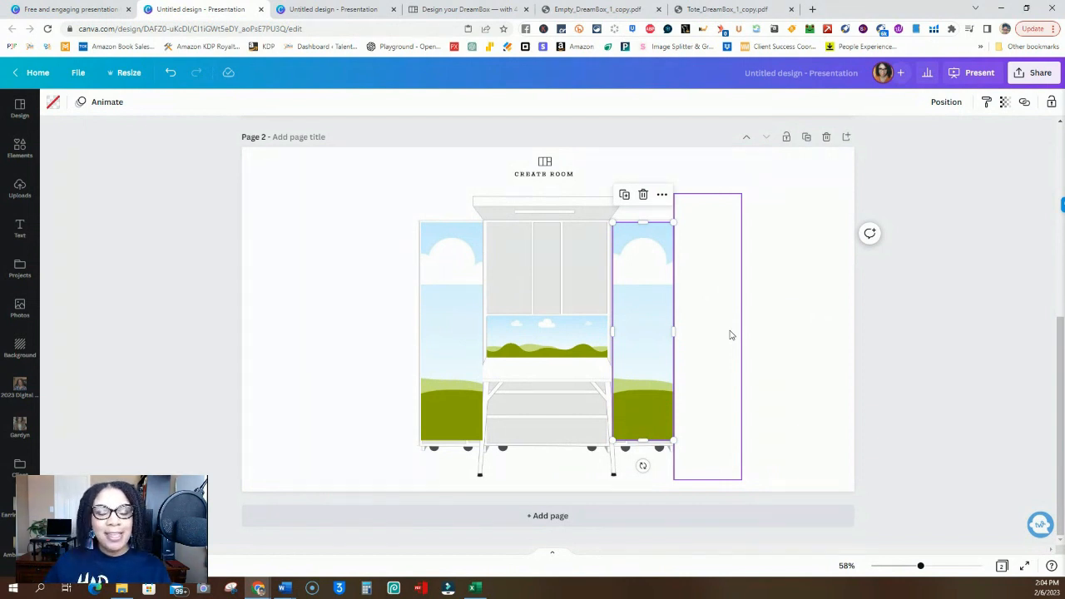
Step: Open the recent 2023 DreamBox Personalization design from the Canva home page and view its finished page 2
left_click(70, 9)
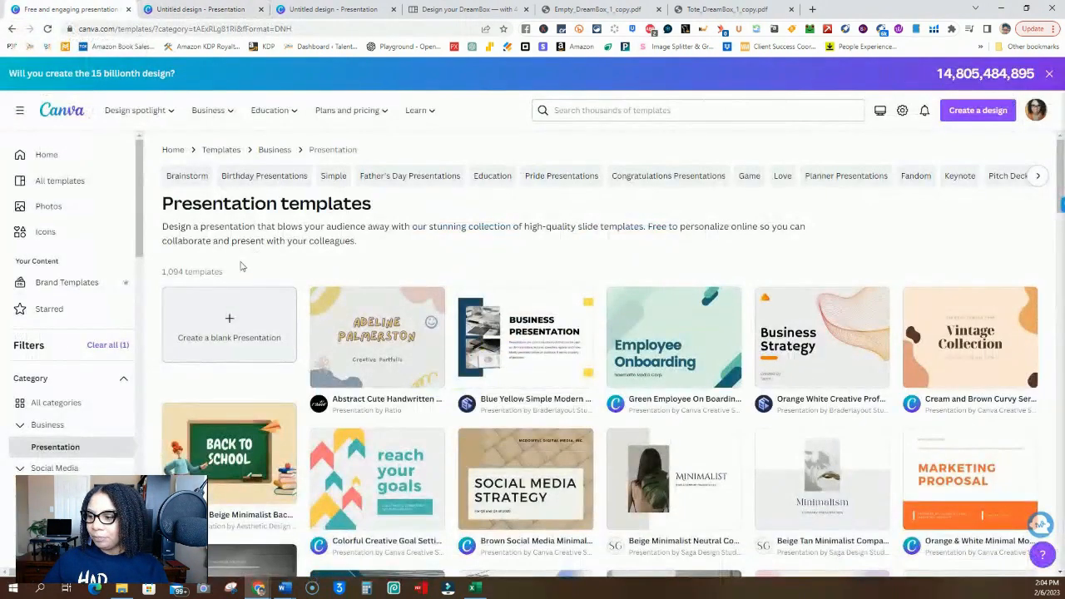
left_click(48, 158)
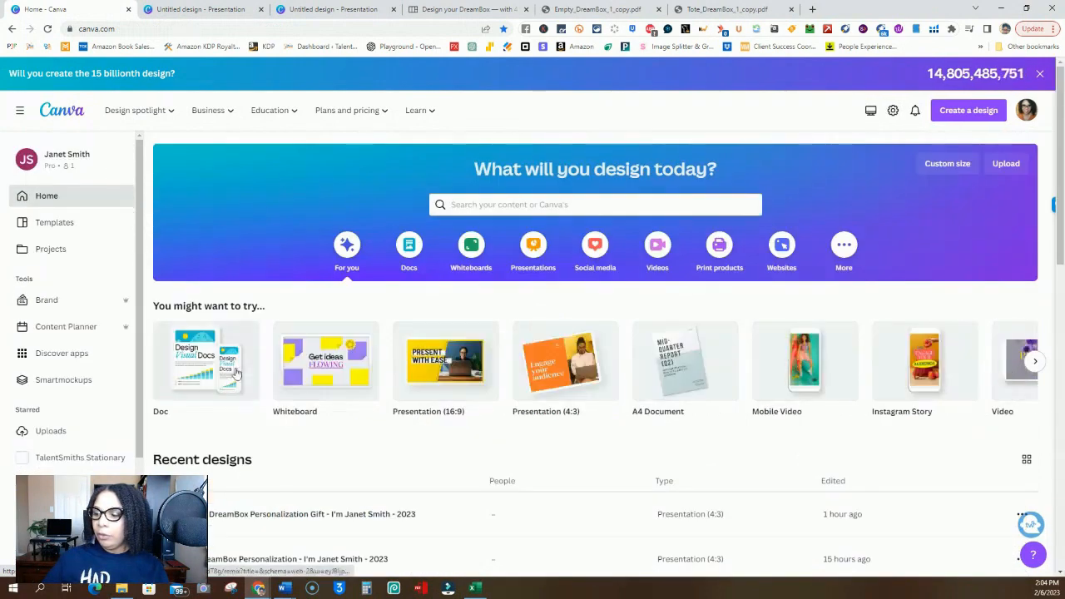
left_click(266, 558)
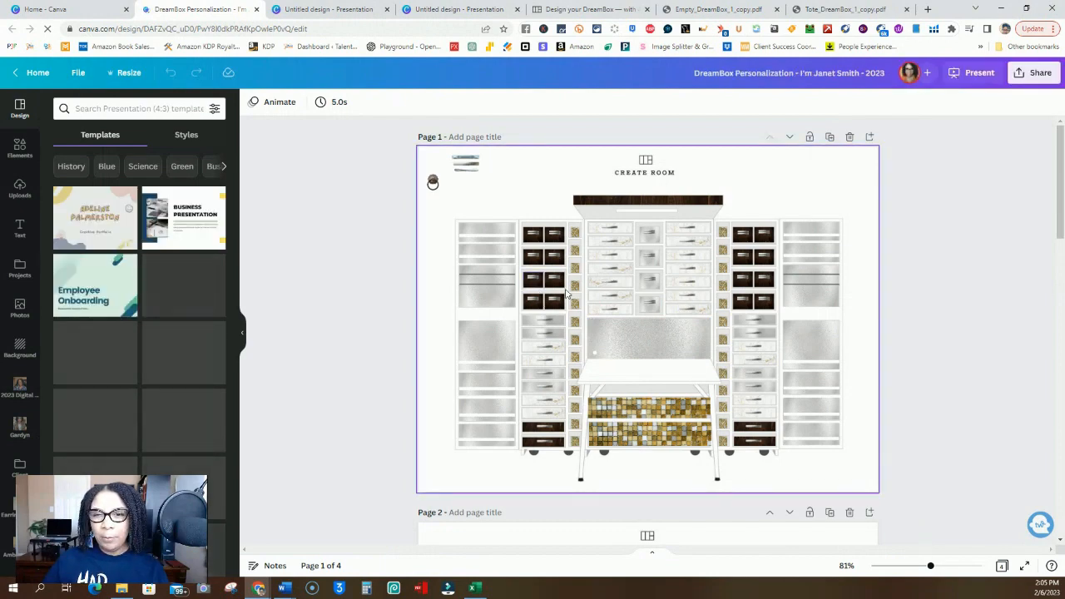
scroll(631, 341, "down", 4)
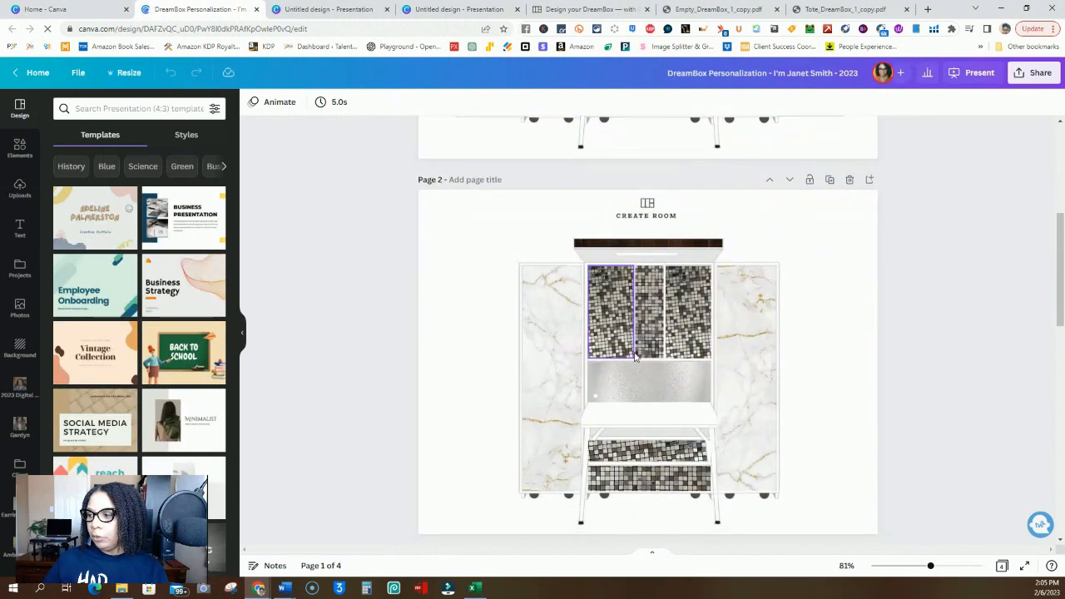
Step: Review the finished reference design's open, partly closed and fully closed views, and examine page 1's totes, drawers and handles up close
scroll(662, 362, "down", 3)
scroll(662, 362, "down", 5)
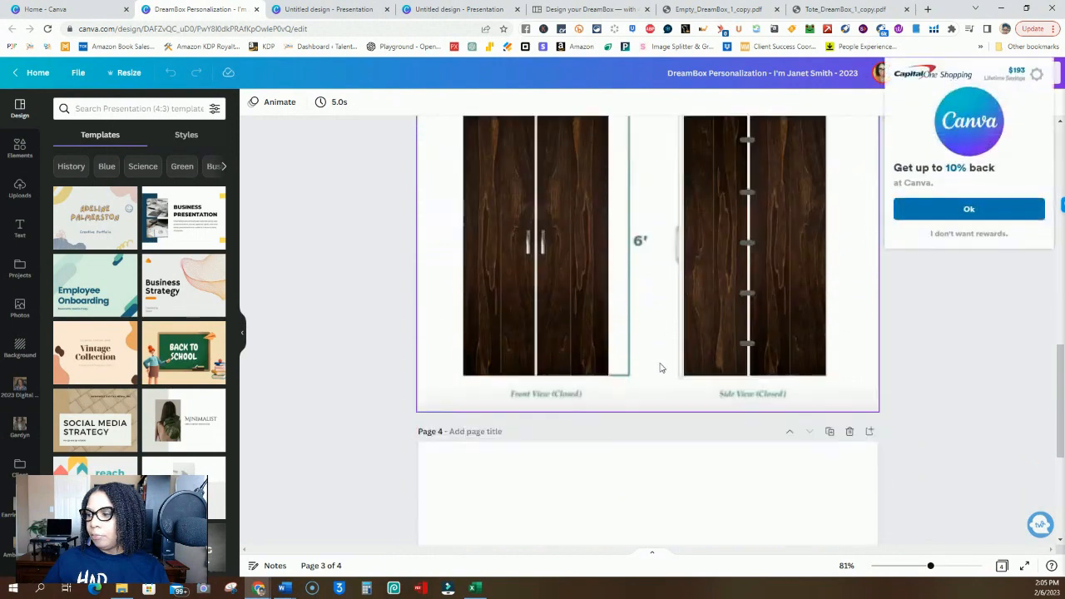
scroll(595, 320, "up", 3)
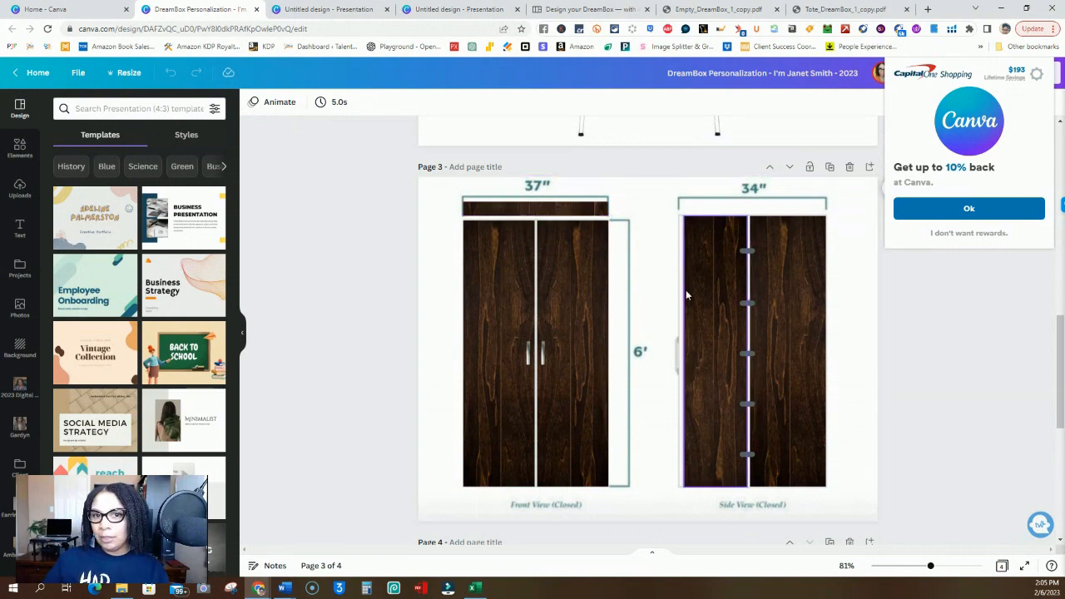
scroll(749, 303, "up", 3)
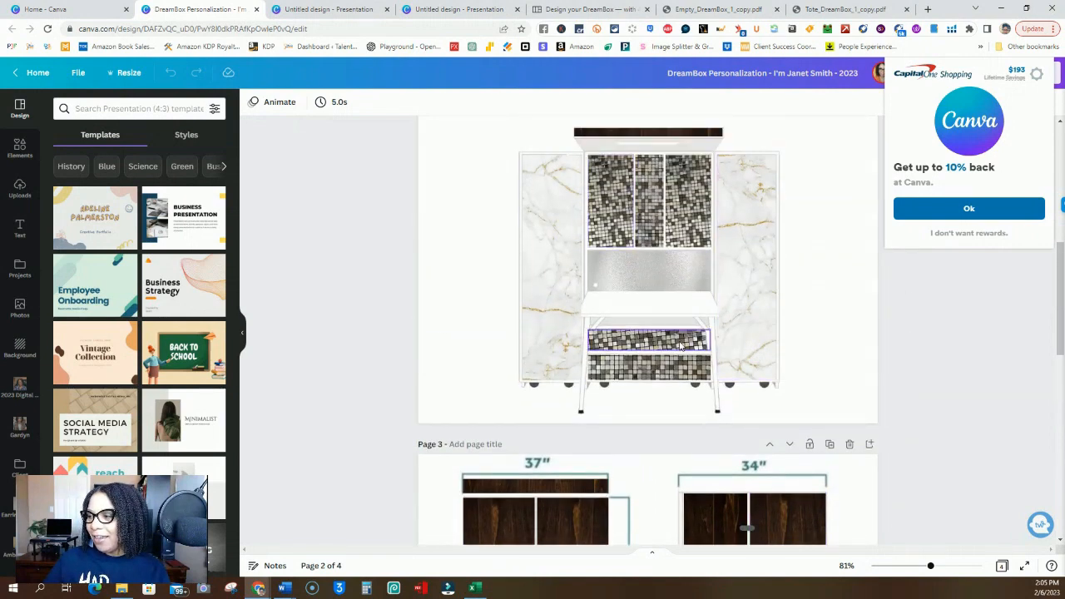
scroll(681, 343, "up", 5)
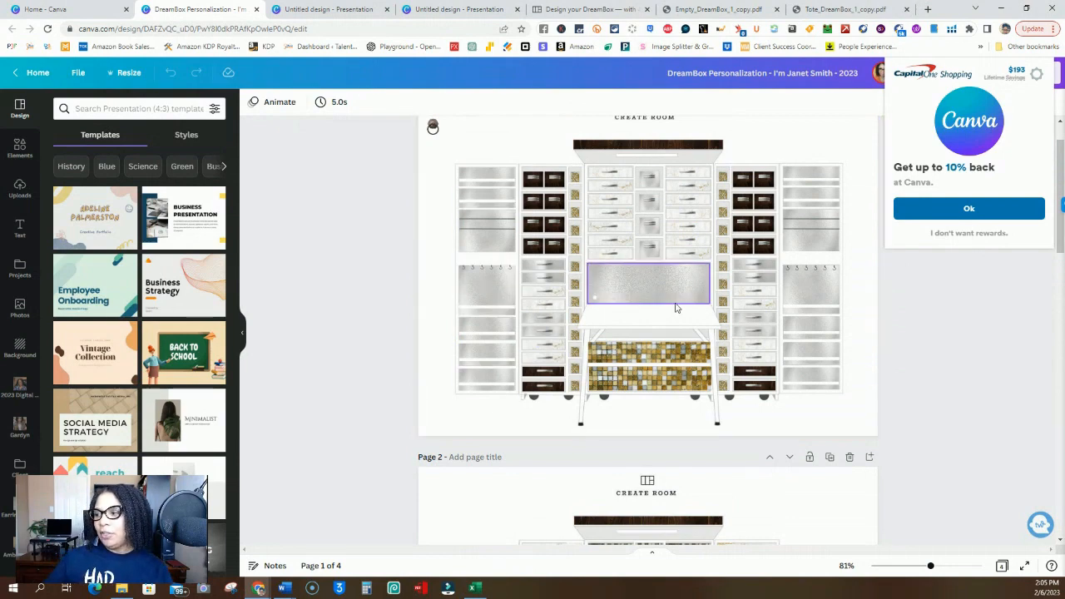
scroll(677, 309, "up", 1)
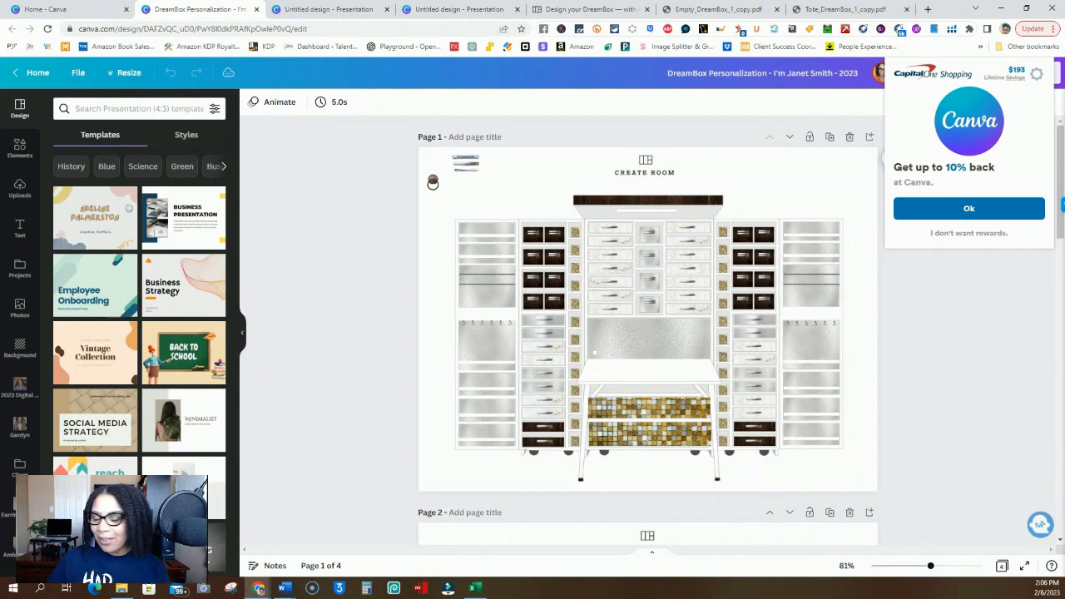
left_click_drag(930, 565, 963, 567)
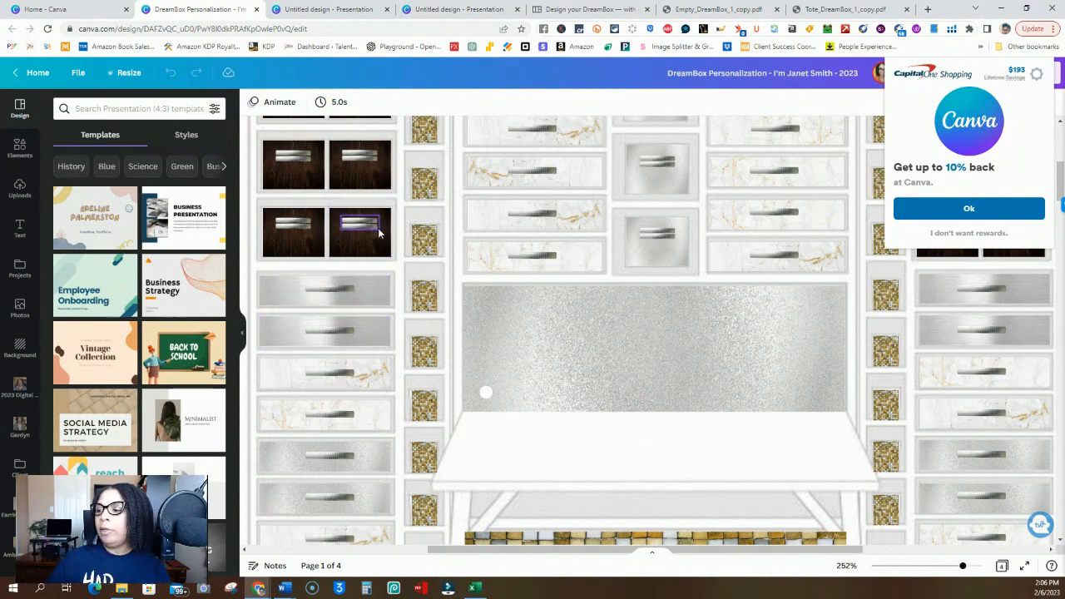
scroll(377, 228, "up", 5)
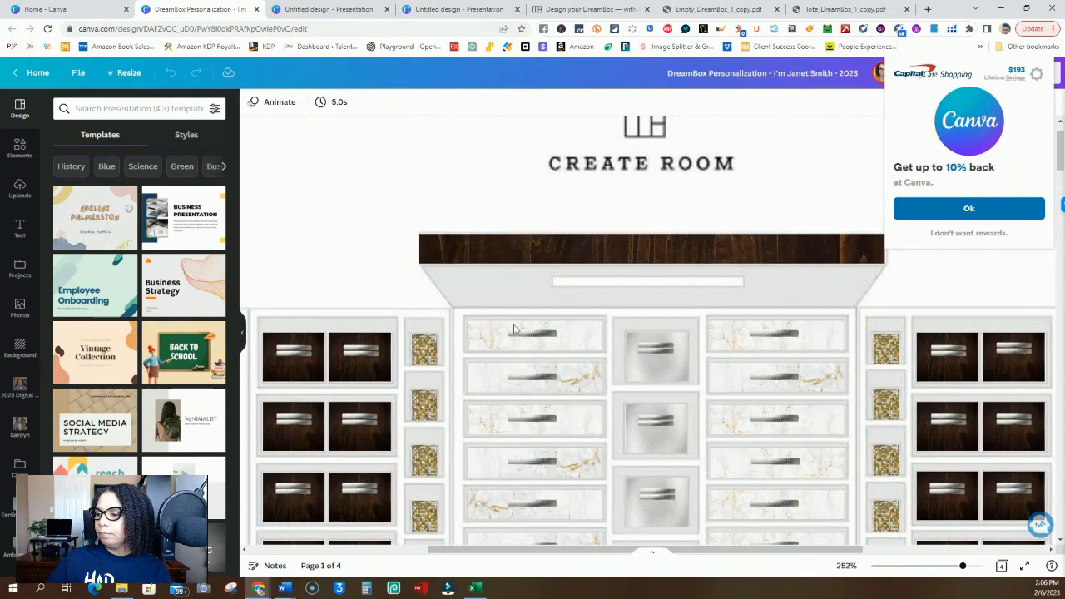
left_click_drag(716, 552, 628, 541)
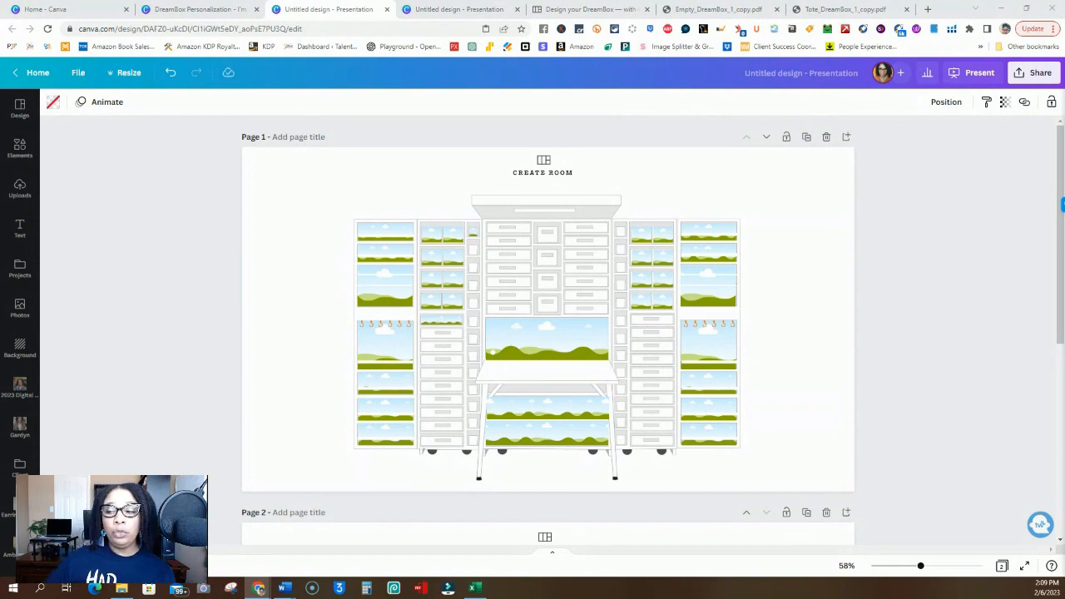
Step: Search the elements for "paisley patterns" and limit the results to photos
left_click(33, 259)
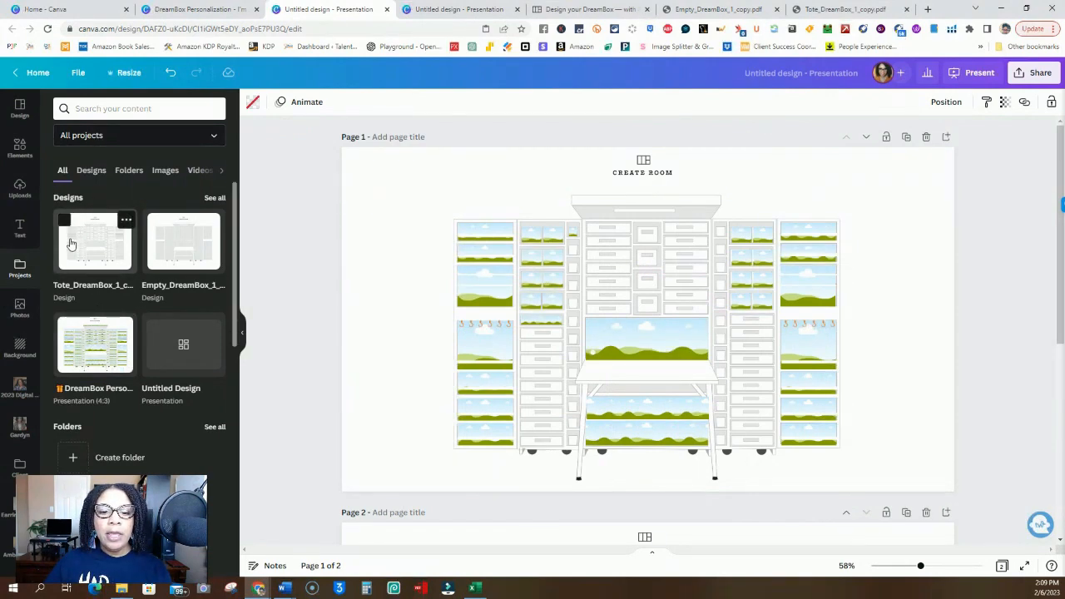
left_click(23, 152)
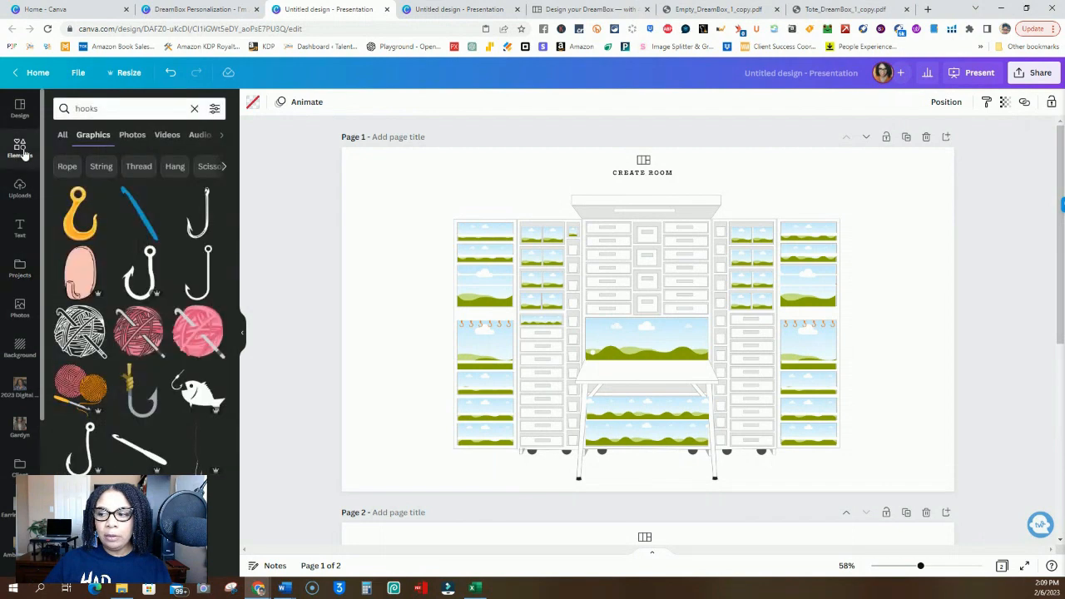
left_click(194, 108)
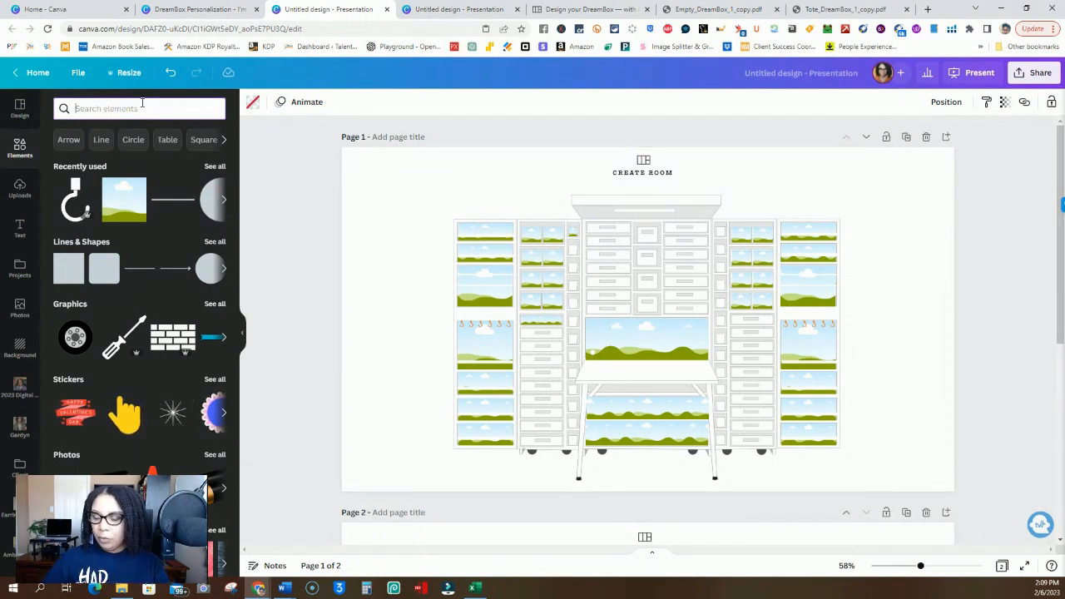
type("patt")
key("BackSpace")
key("BackSpace")
key("BackSpace")
key("BackSpace")
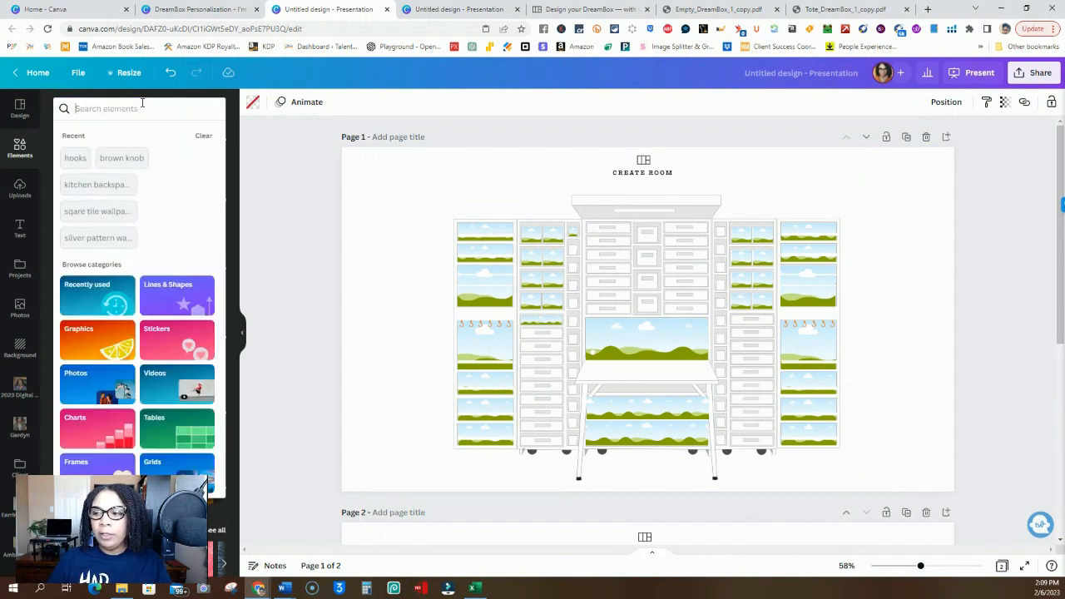
type("paisl")
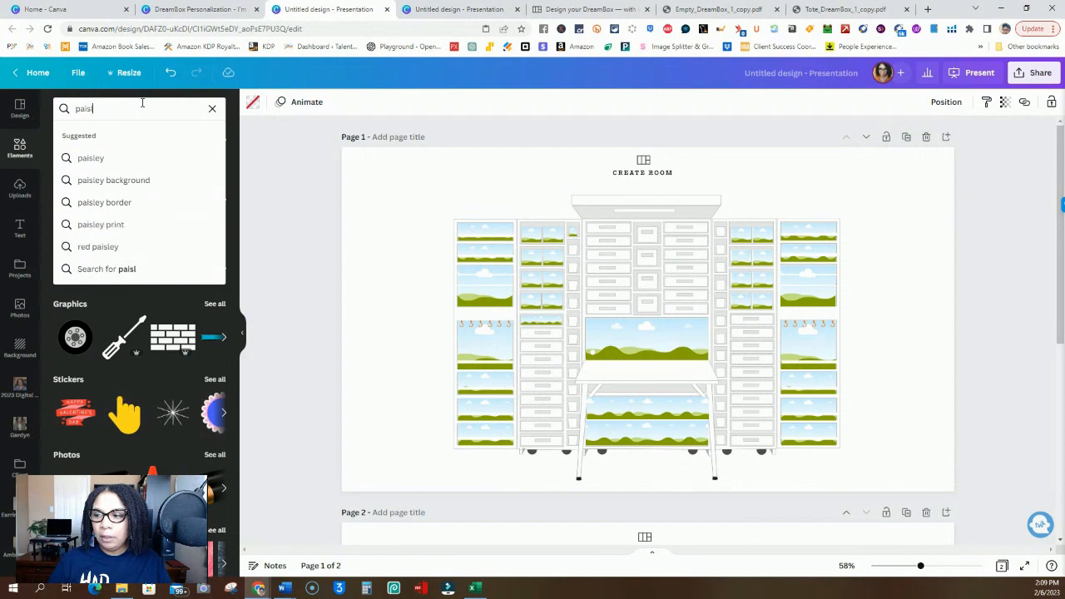
type("ey patterns")
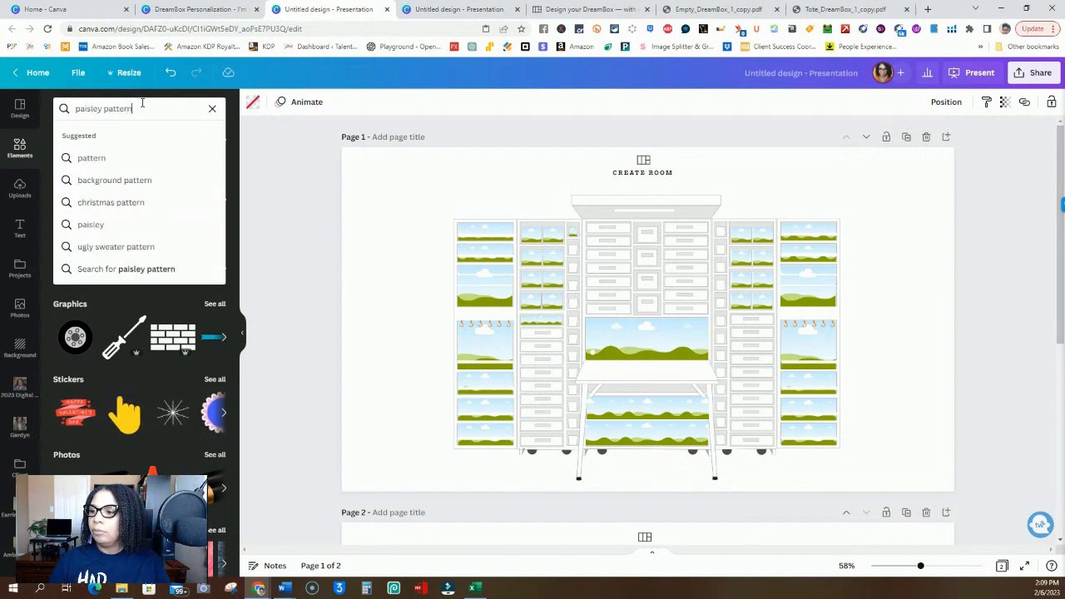
key("Return")
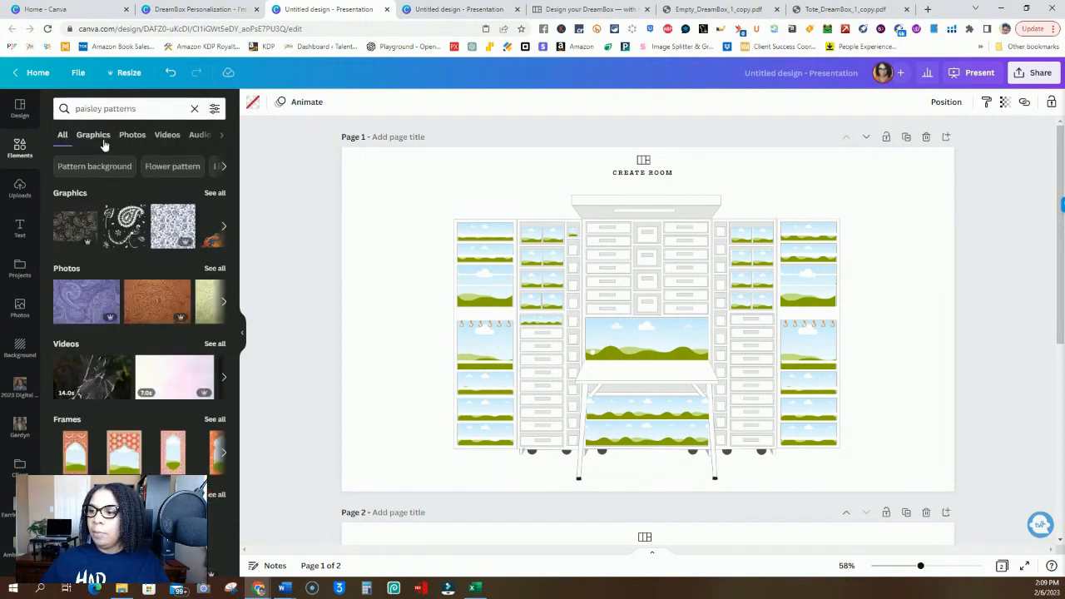
left_click(131, 139)
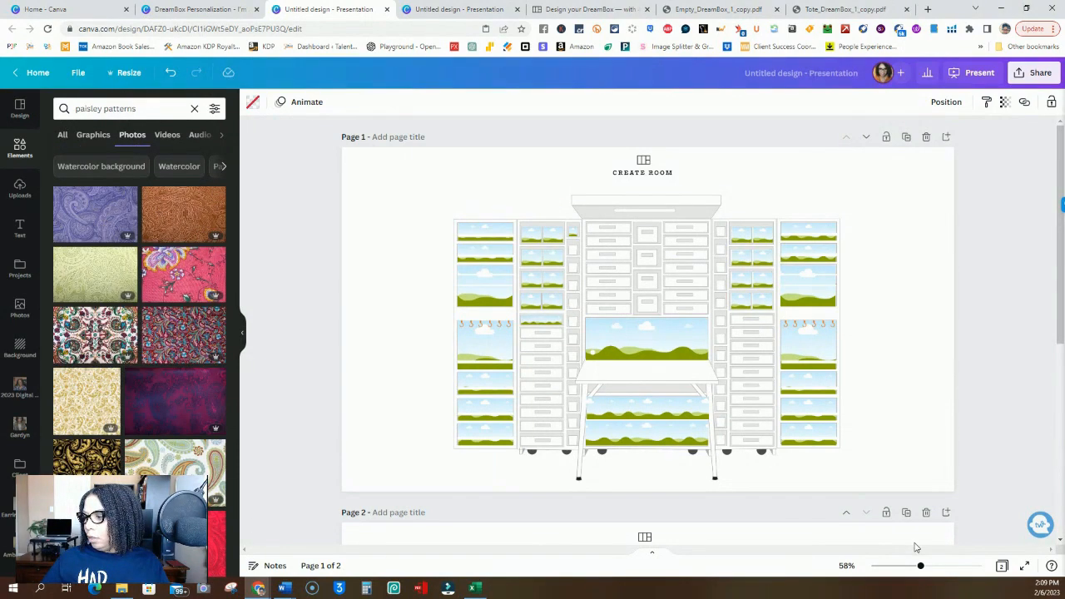
Step: Fill all seven image frames of page 1's left door with the purple paisley photo
left_click_drag(920, 567, 935, 567)
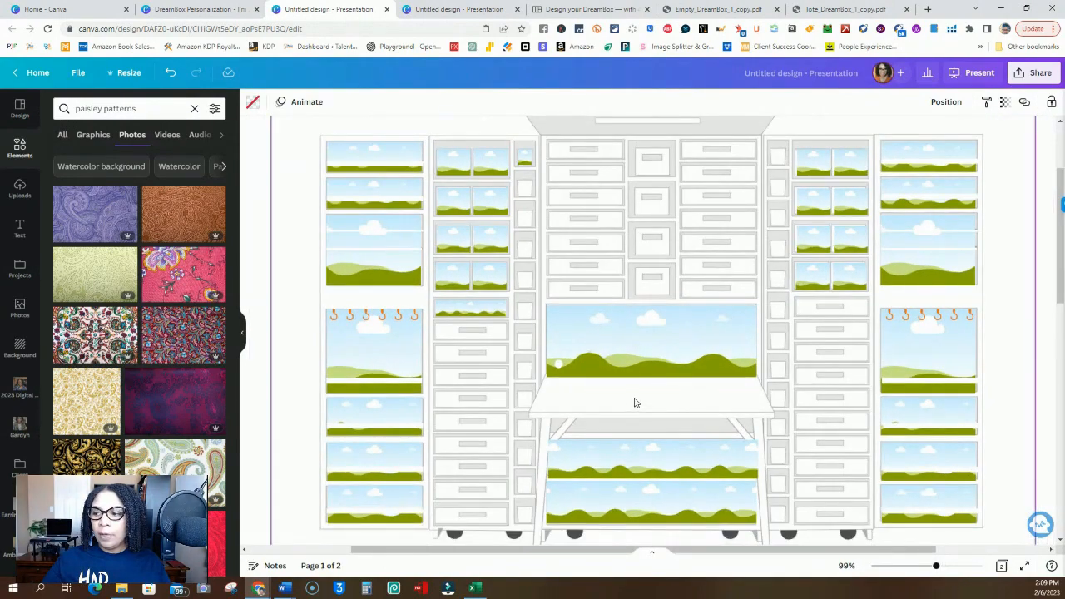
scroll(422, 354, "up", 1)
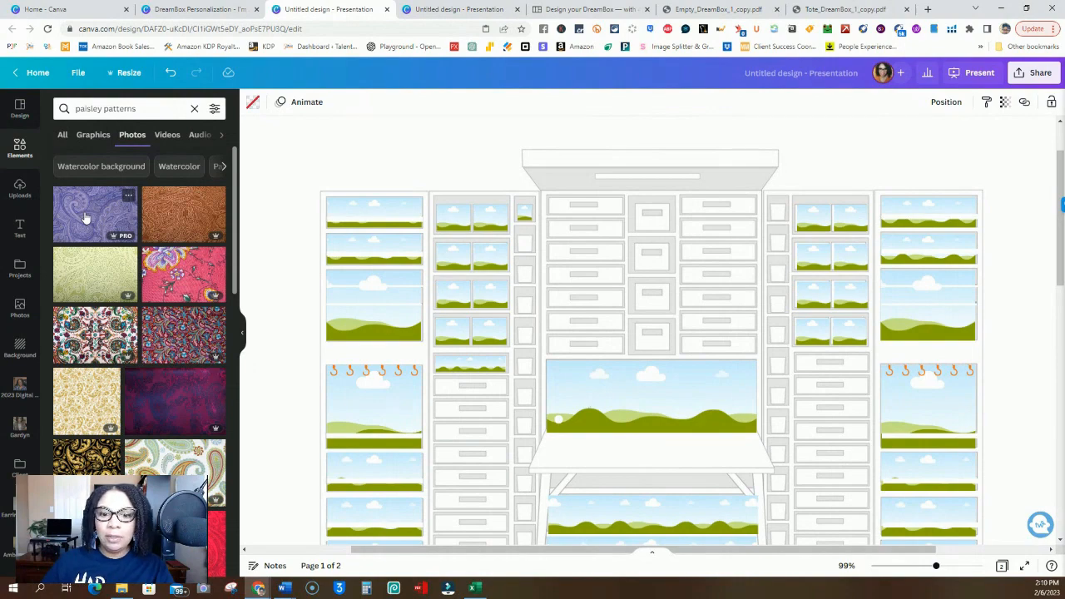
left_click_drag(88, 219, 351, 212)
left_click_drag(96, 215, 332, 248)
left_click_drag(129, 229, 368, 323)
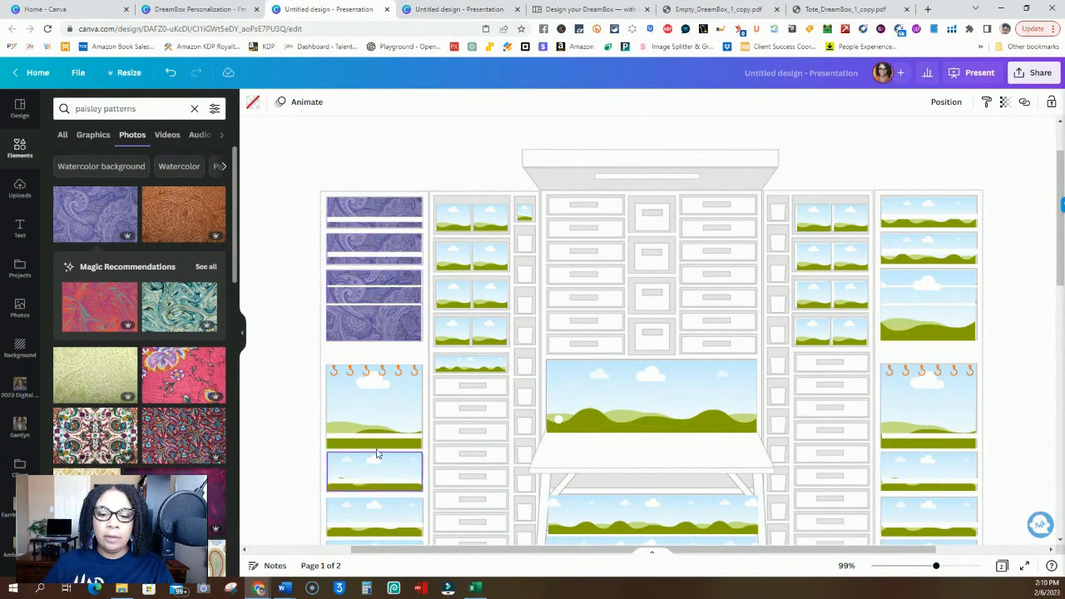
left_click_drag(116, 226, 381, 405)
left_click_drag(71, 223, 354, 480)
left_click_drag(119, 223, 370, 512)
scroll(368, 389, "down", 3)
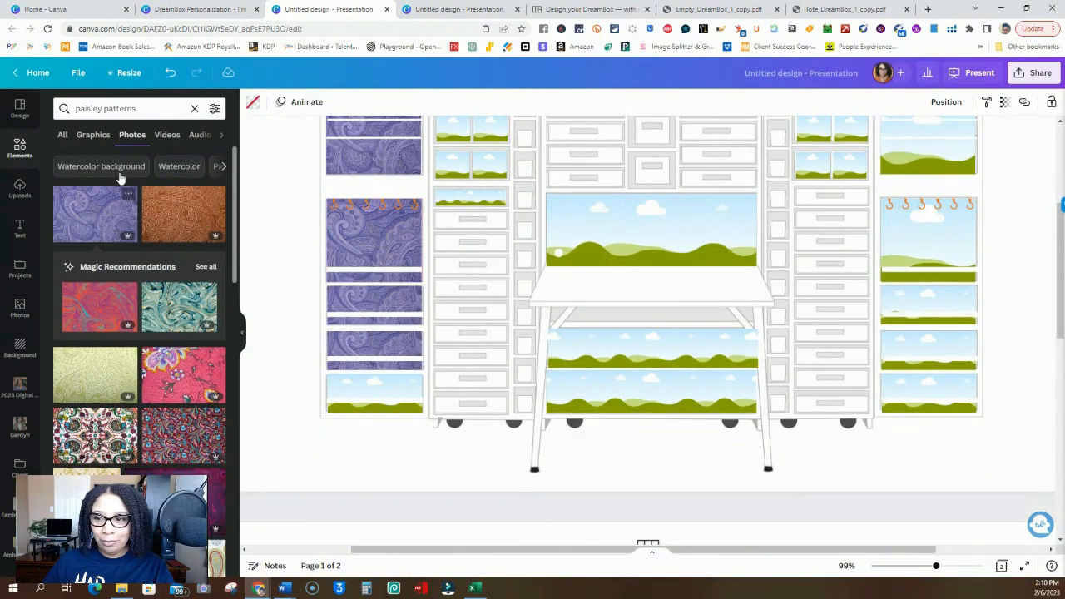
left_click_drag(100, 212, 383, 387)
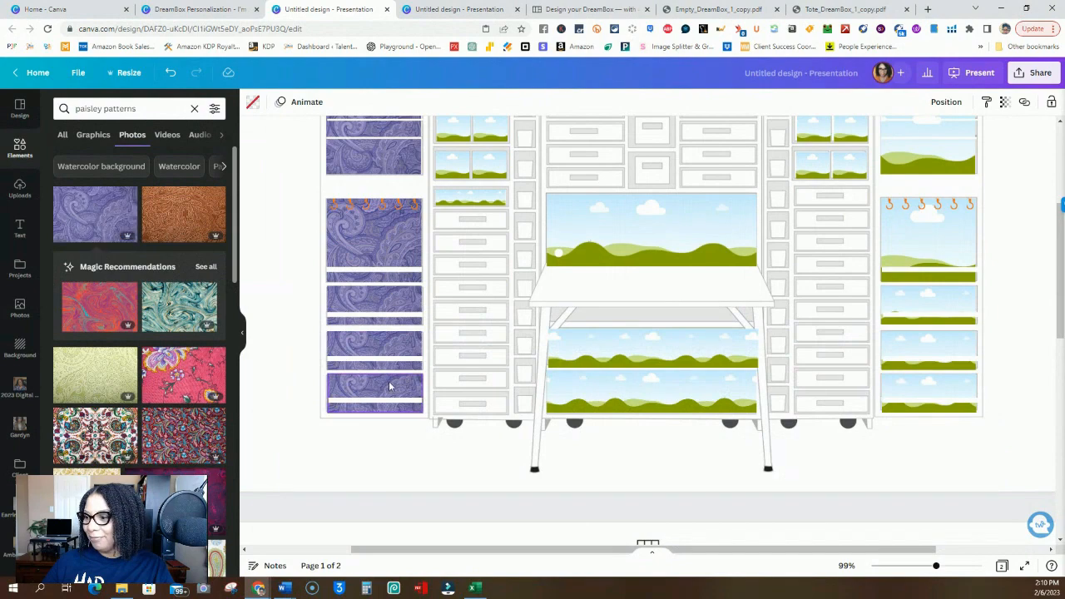
Step: Search the element photos for "purple"
scroll(389, 383, "up", 3)
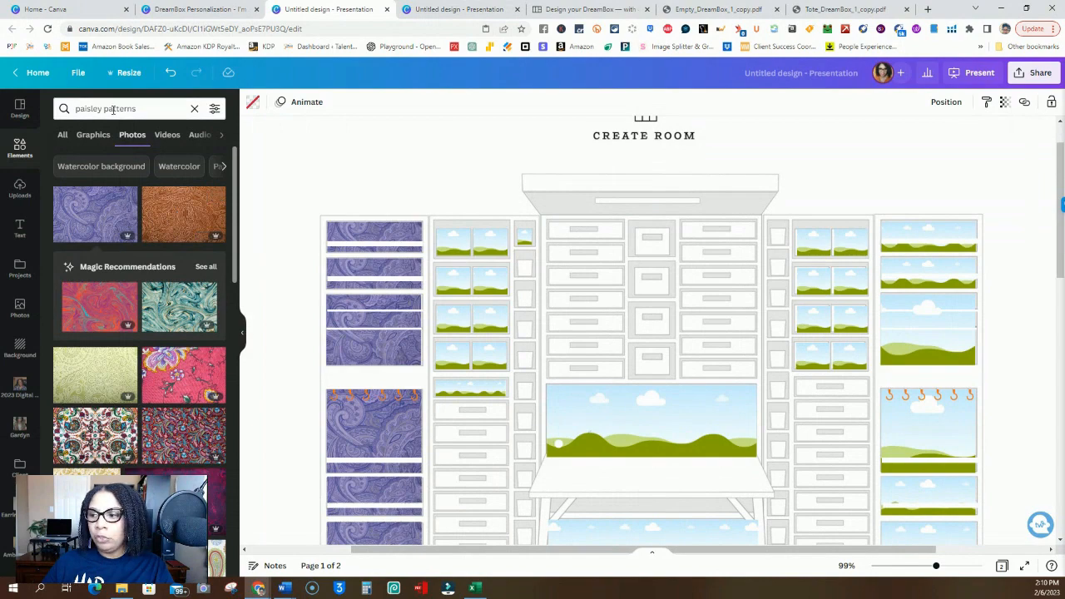
left_click_drag(139, 106, 11, 114)
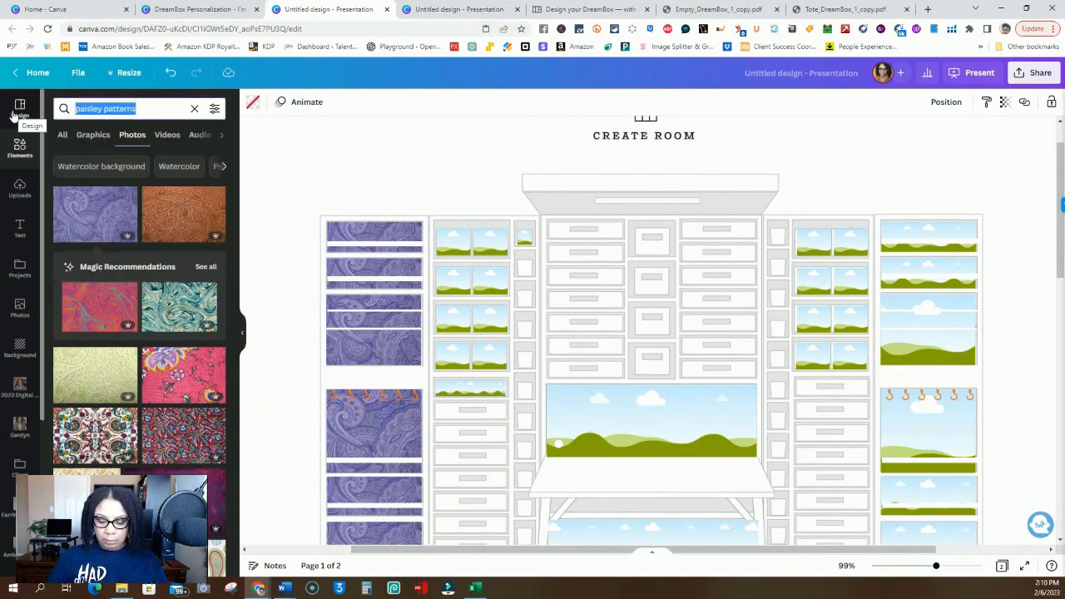
type("purple")
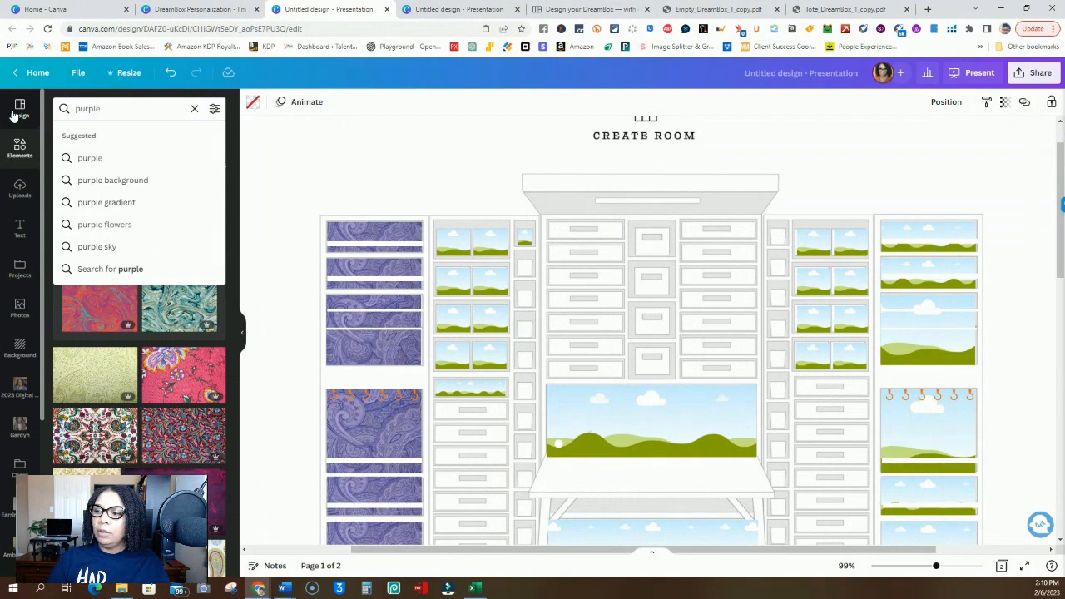
key("Return")
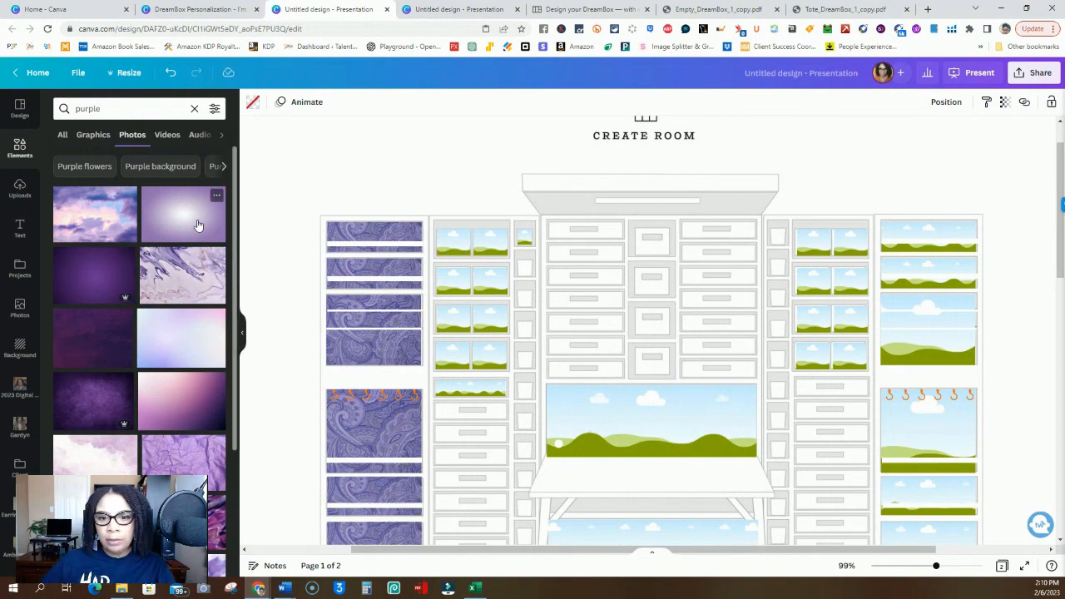
Step: Fill the left cabinet's first two tote rows with the dark purple photo in the left totes and purple marble in the right ones
left_click_drag(198, 218, 453, 241)
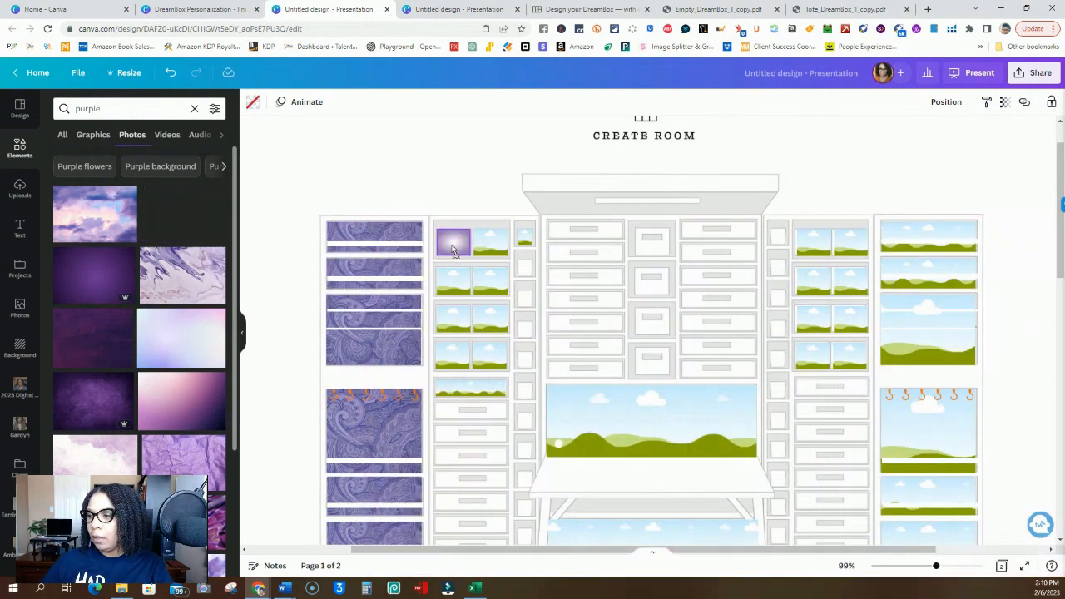
left_click_drag(94, 400, 453, 241)
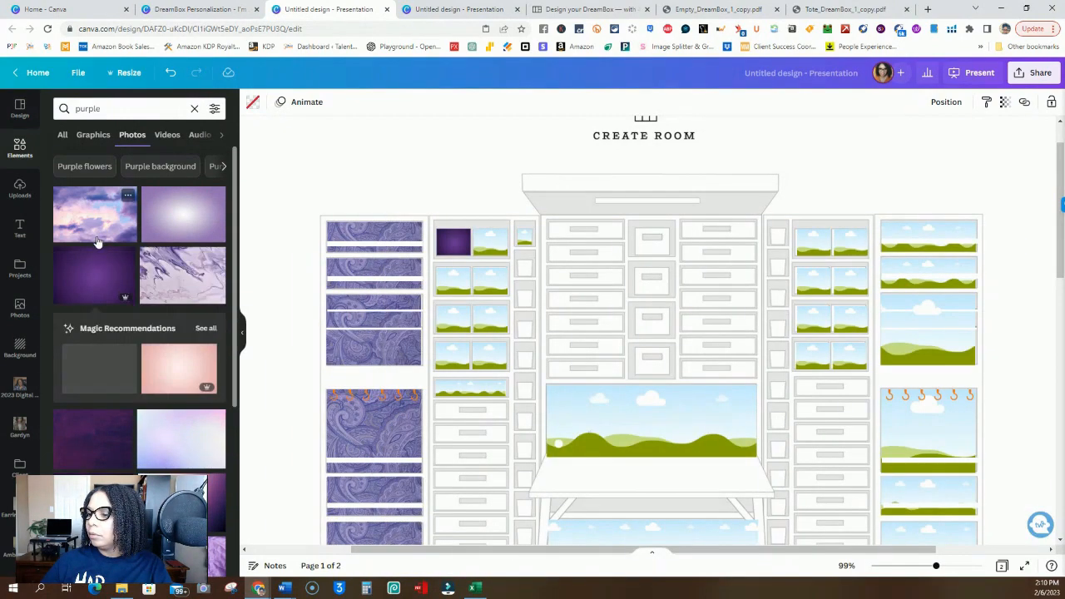
left_click_drag(102, 274, 454, 281)
left_click_drag(168, 283, 489, 281)
left_click_drag(187, 248, 490, 241)
scroll(474, 283, "down", 1)
scroll(405, 360, "down", 3)
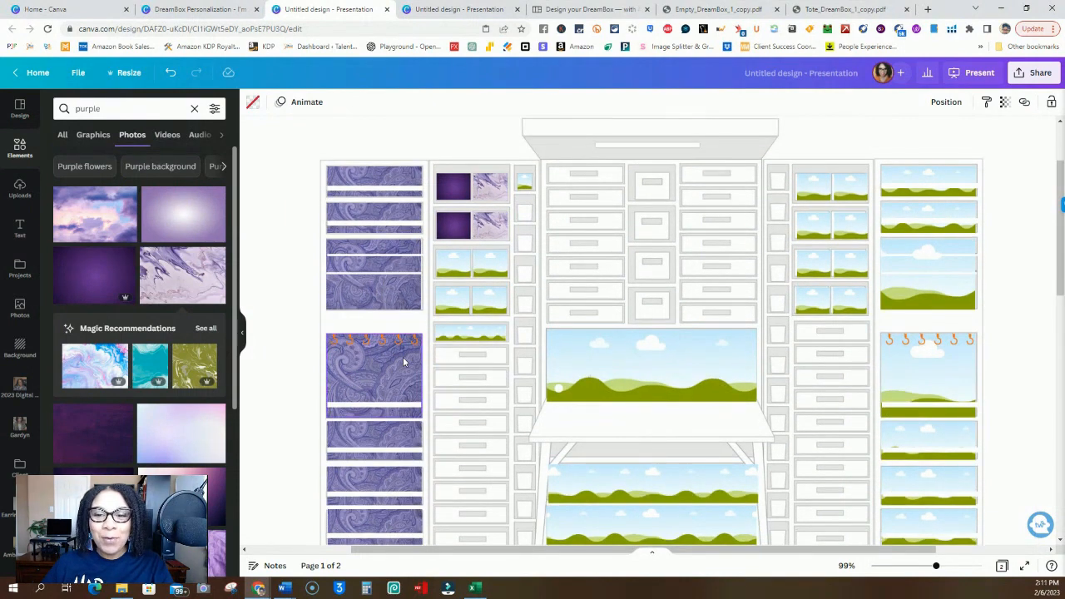
Step: Replace the photo search term with "wood" and run the search
left_click(126, 109)
left_click_drag(126, 110, 8, 115)
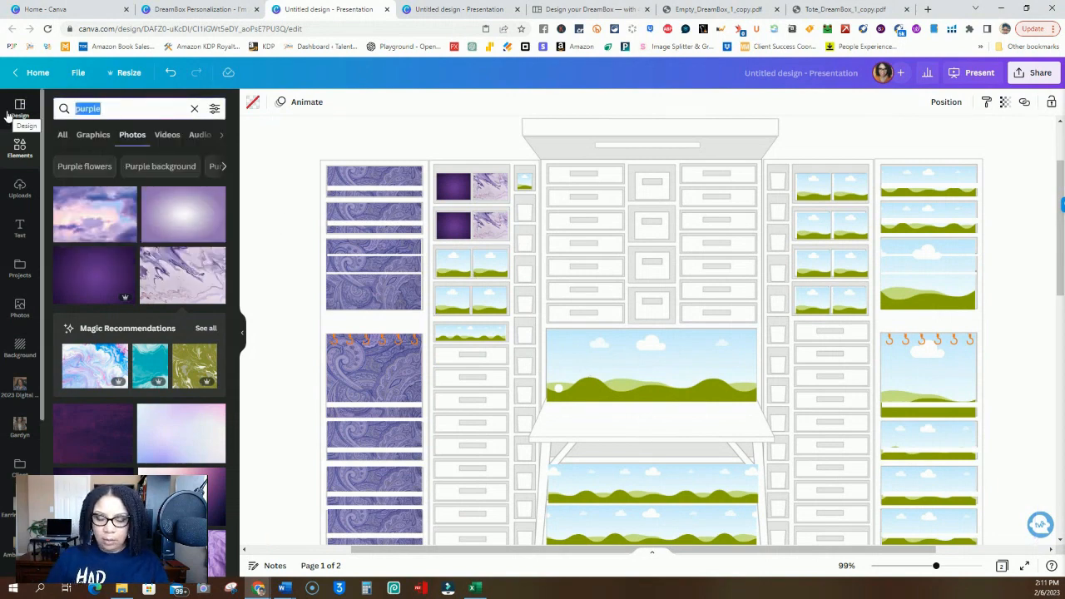
type("wood")
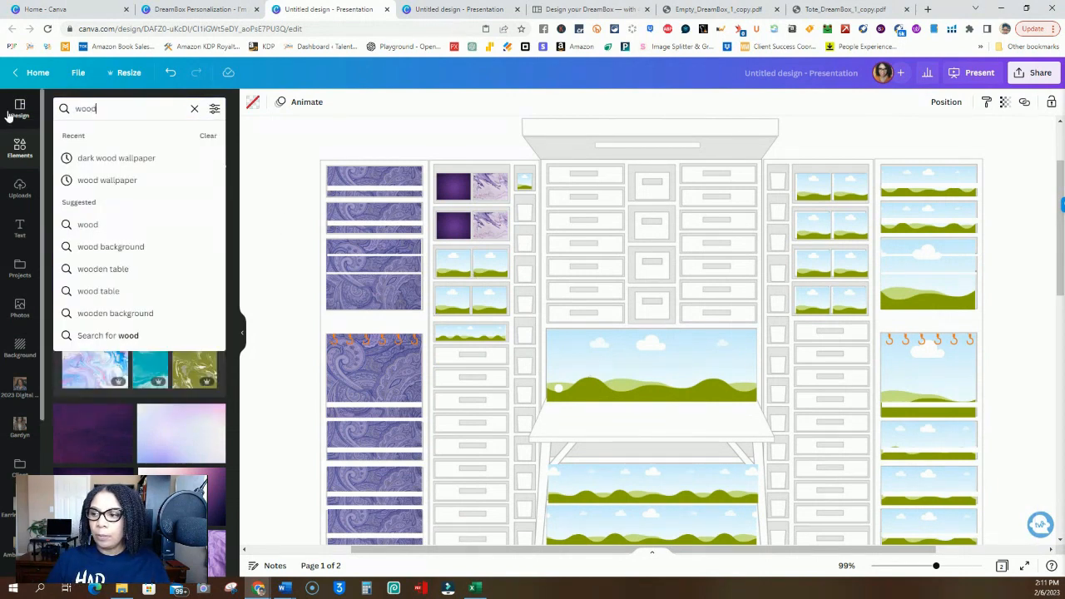
key("Return")
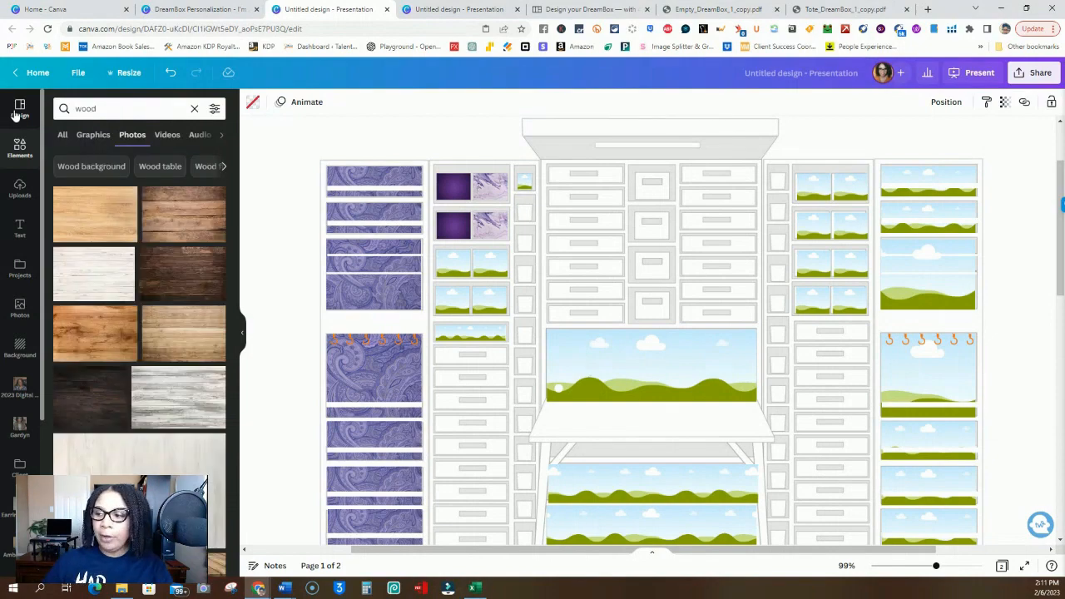
Step: Replace the paisley in all of the left door's image frames with the dark brown wood plank photo
left_click_drag(195, 257, 366, 192)
left_click_drag(183, 274, 375, 376)
left_click_drag(202, 290, 359, 474)
left_click_drag(183, 278, 360, 519)
scroll(380, 468, "down", 2)
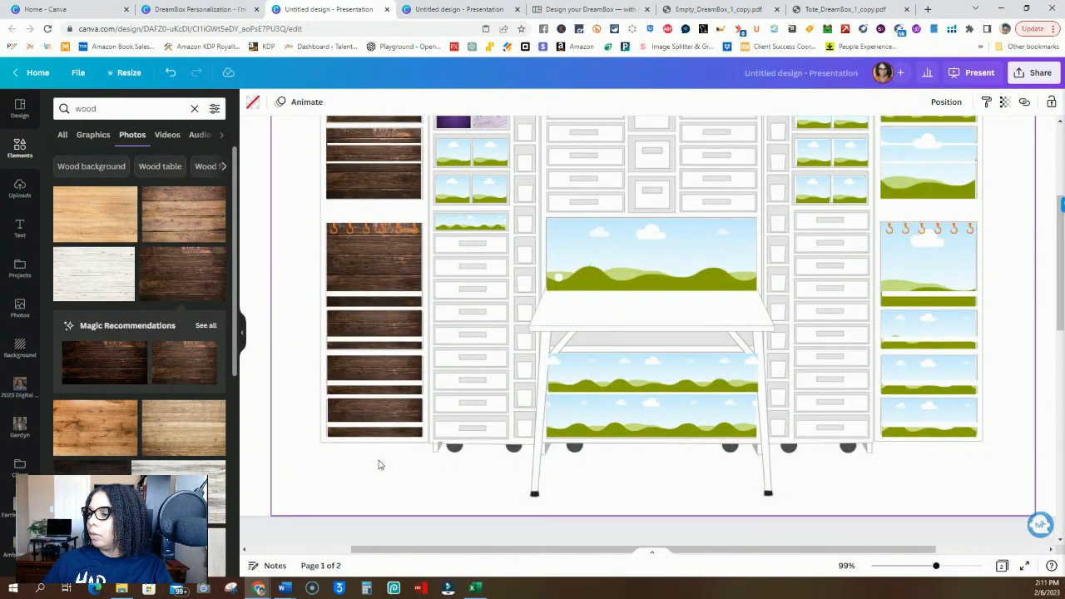
scroll(379, 464, "up", 2)
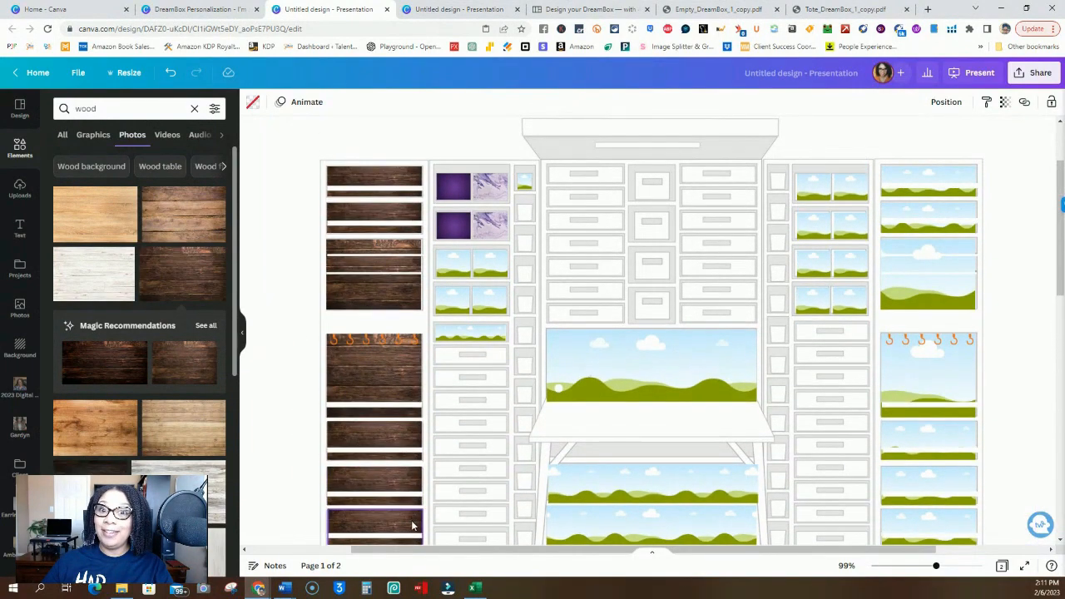
Step: Replace the photo search term with "shiplap" and run the search
left_click(106, 106)
double_click(107, 108)
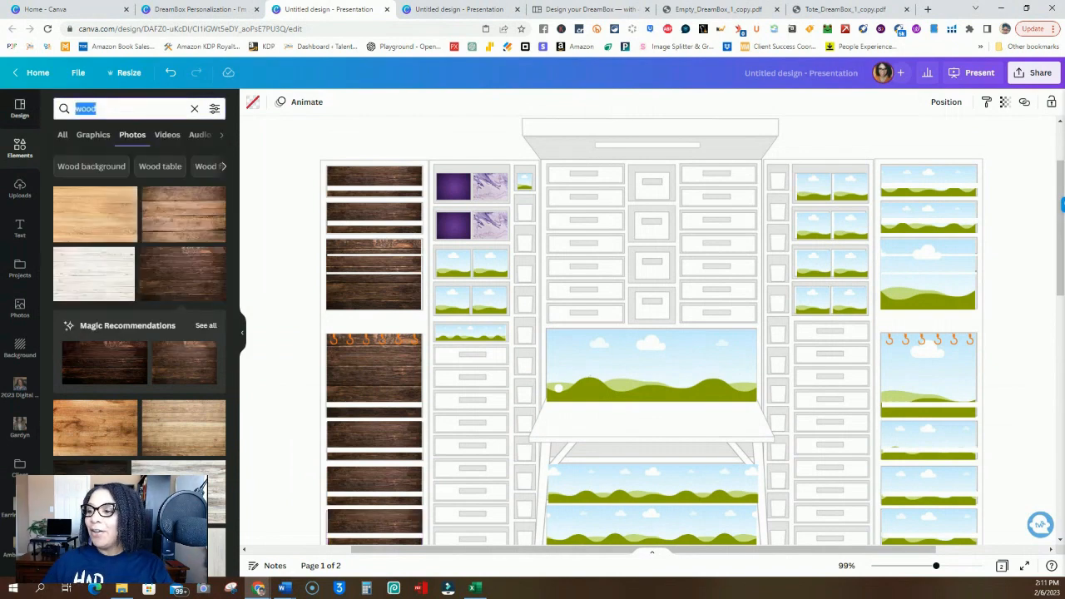
type("sh")
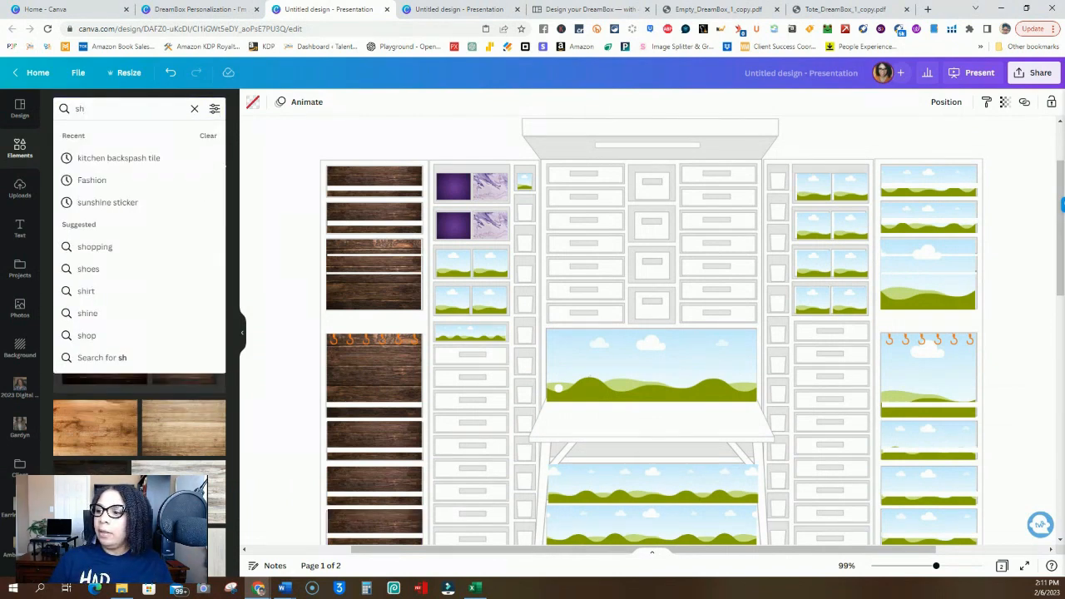
type("ipl")
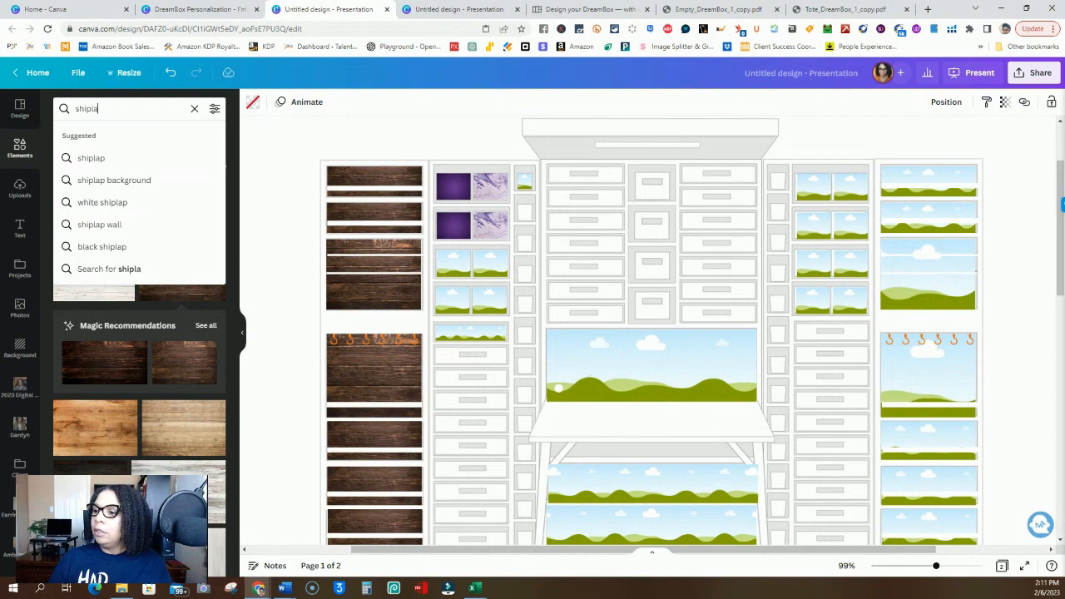
type("a")
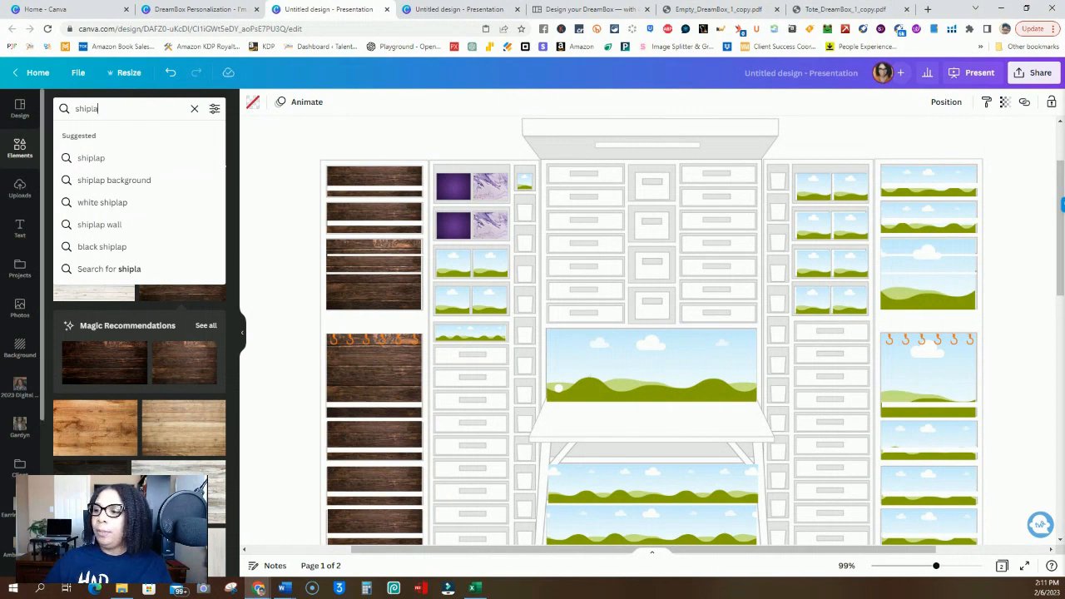
left_click(98, 158)
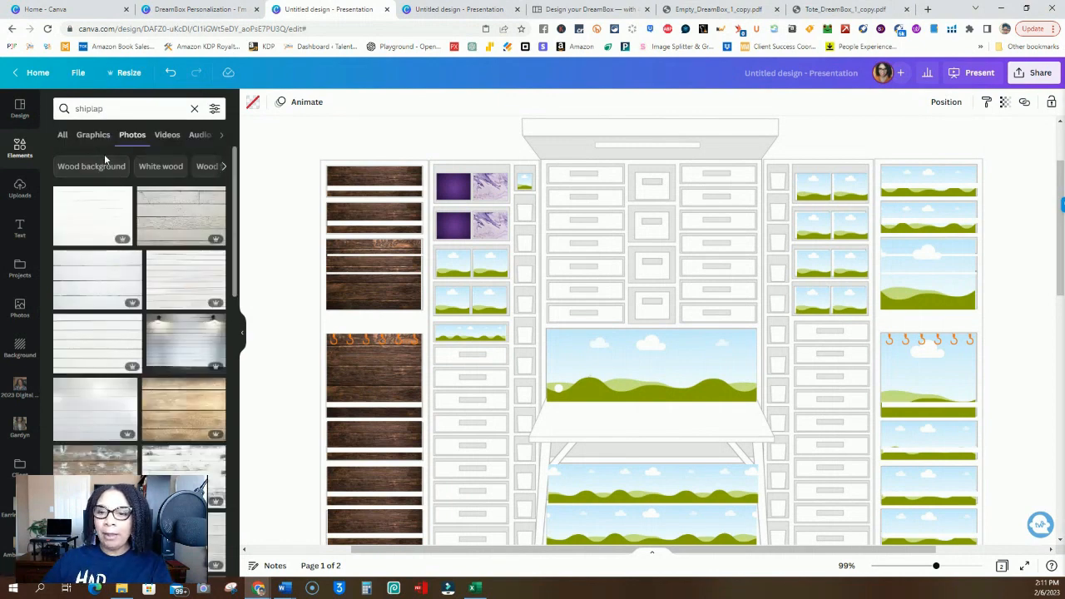
Step: Replace the dark wood in the left door's image frames with the thin-planked white shiplap photo
left_click_drag(187, 280, 345, 221)
left_click_drag(189, 280, 353, 296)
left_click_drag(175, 285, 371, 446)
left_click_drag(185, 292, 357, 470)
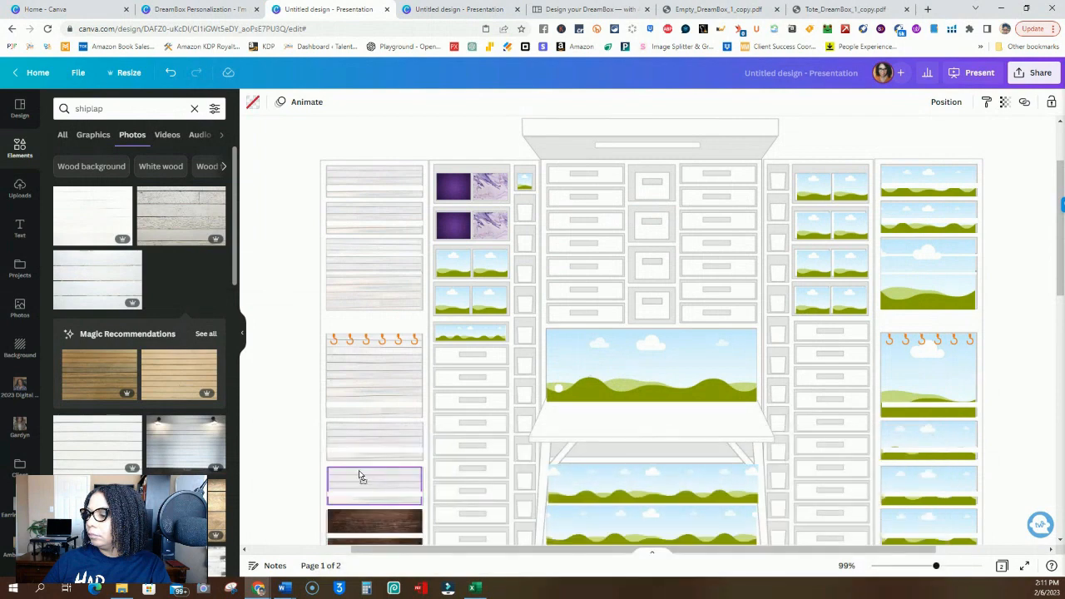
left_click_drag(183, 283, 369, 512)
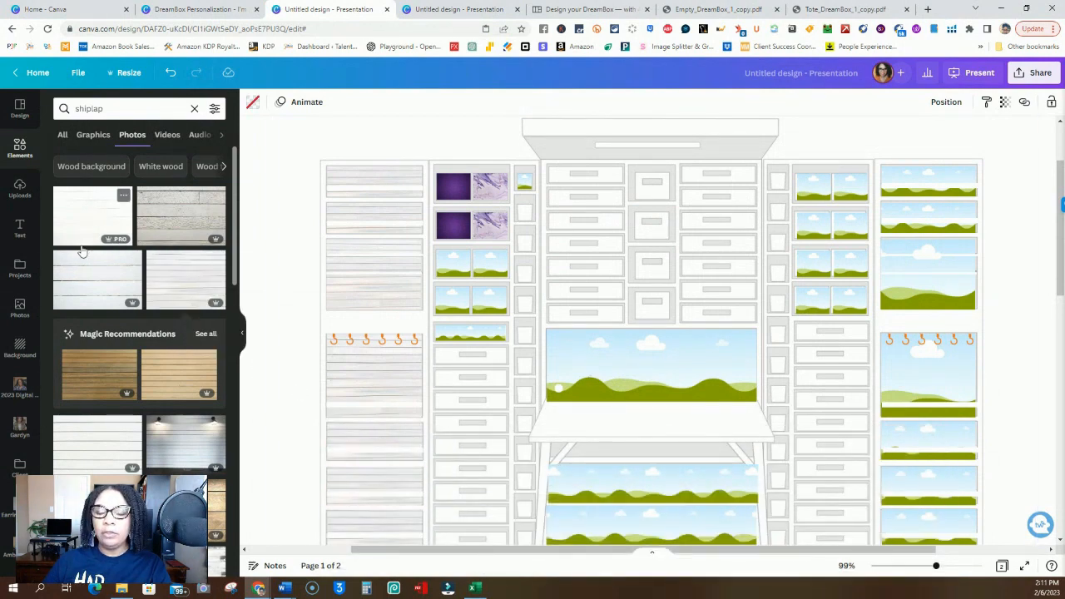
Step: Try the wide-planked white shiplap and the light gray shiplap photos in the left door's top image frame
left_click_drag(100, 277, 340, 177)
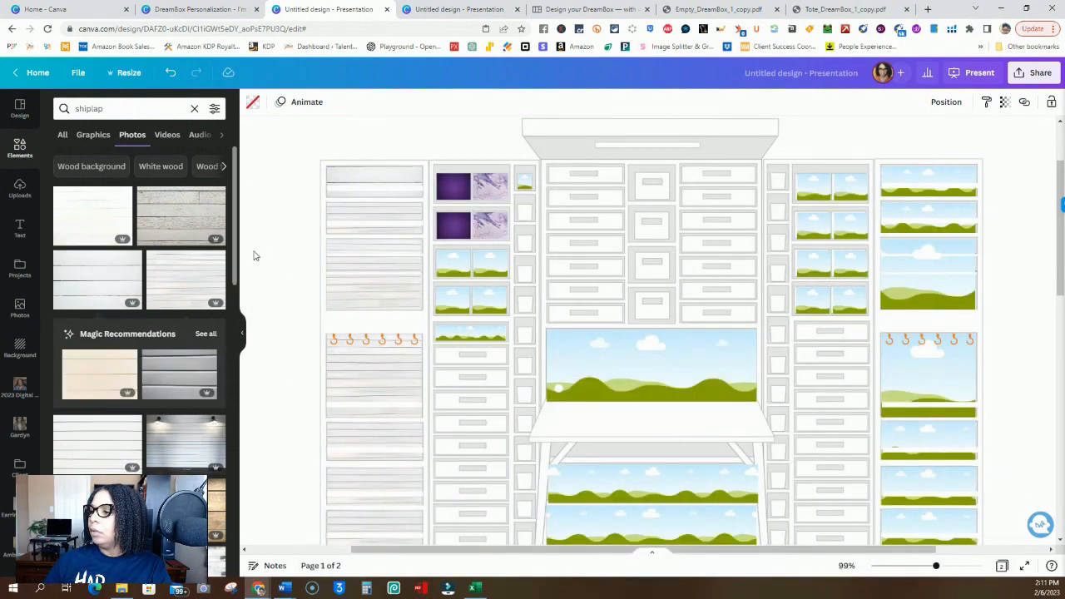
scroll(137, 376, "down", 1)
scroll(137, 370, "down", 3)
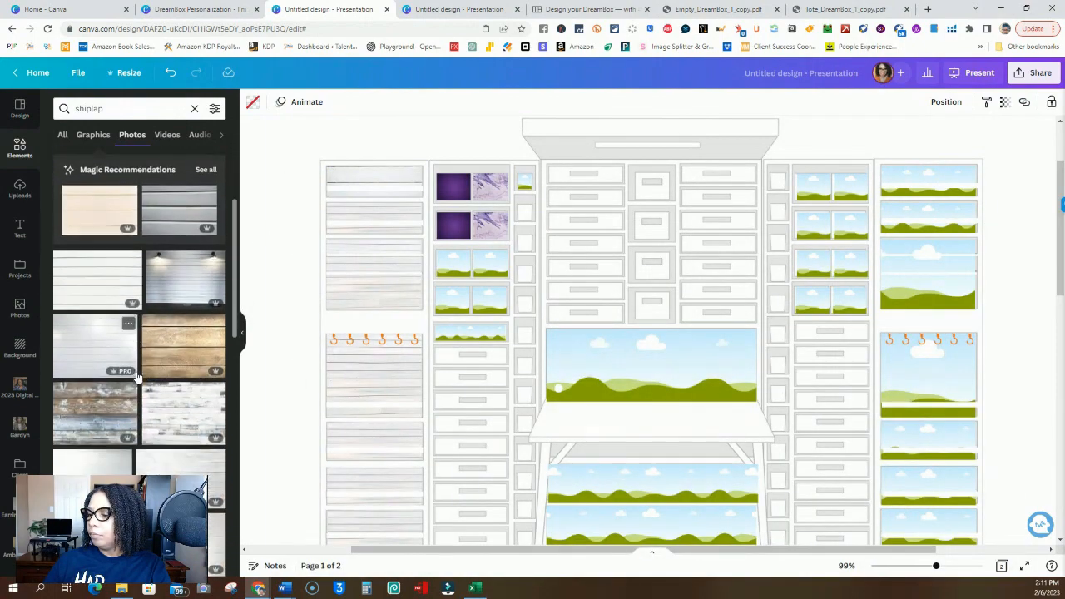
left_click_drag(96, 356, 357, 200)
Step: Fill the left door's upper three image frames with the distressed white shiplap photo, undoing any copies dropped outside the frames
left_click_drag(169, 360, 351, 181)
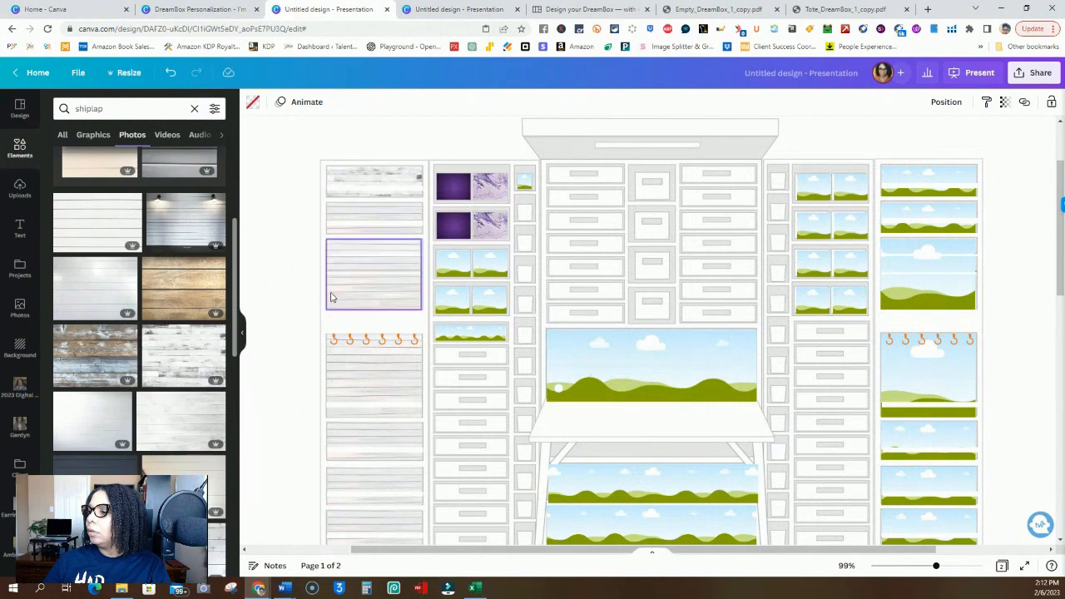
left_click_drag(183, 356, 346, 218)
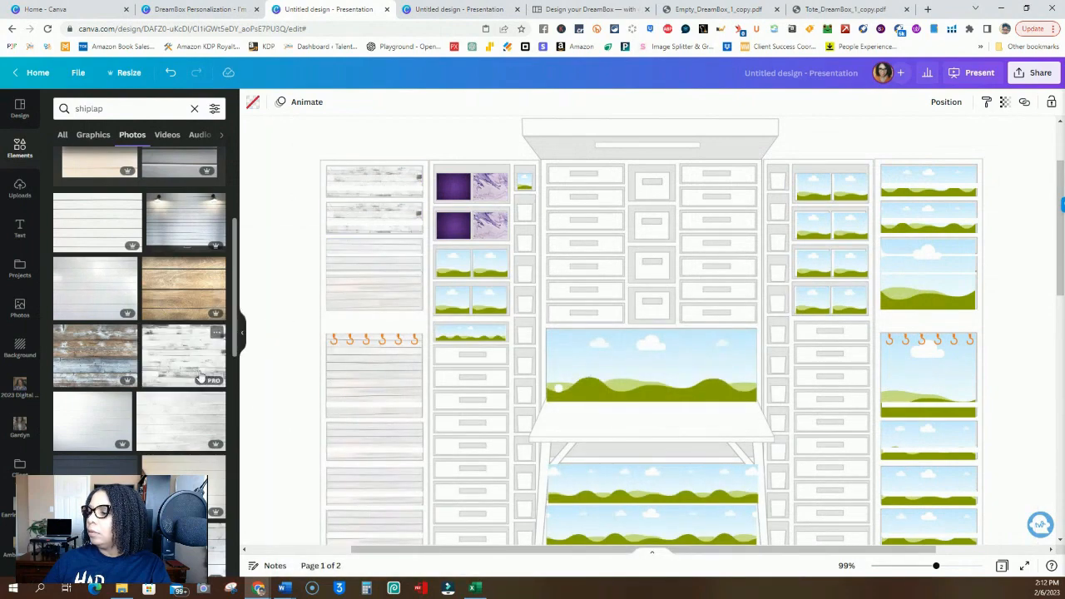
left_click_drag(204, 335, 349, 254)
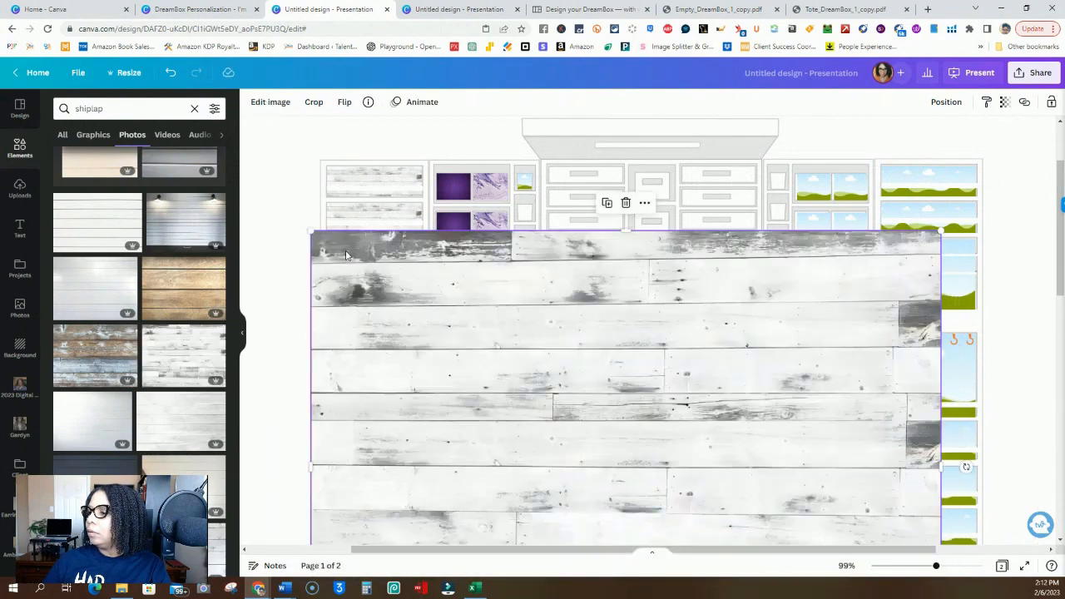
left_click(170, 72)
left_click_drag(183, 356, 517, 381)
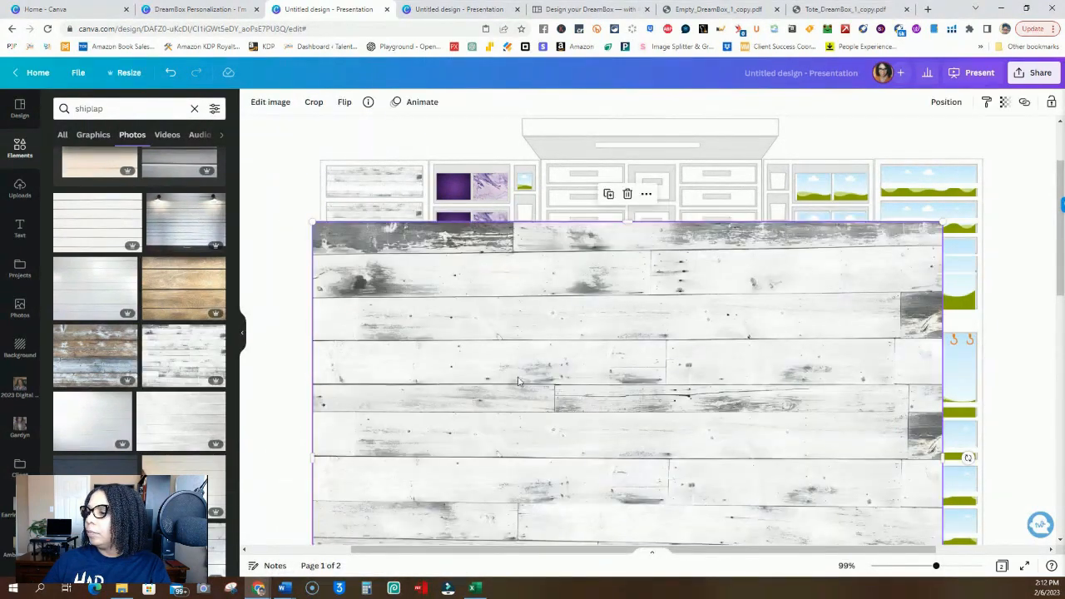
left_click(170, 72)
left_click_drag(183, 356, 366, 268)
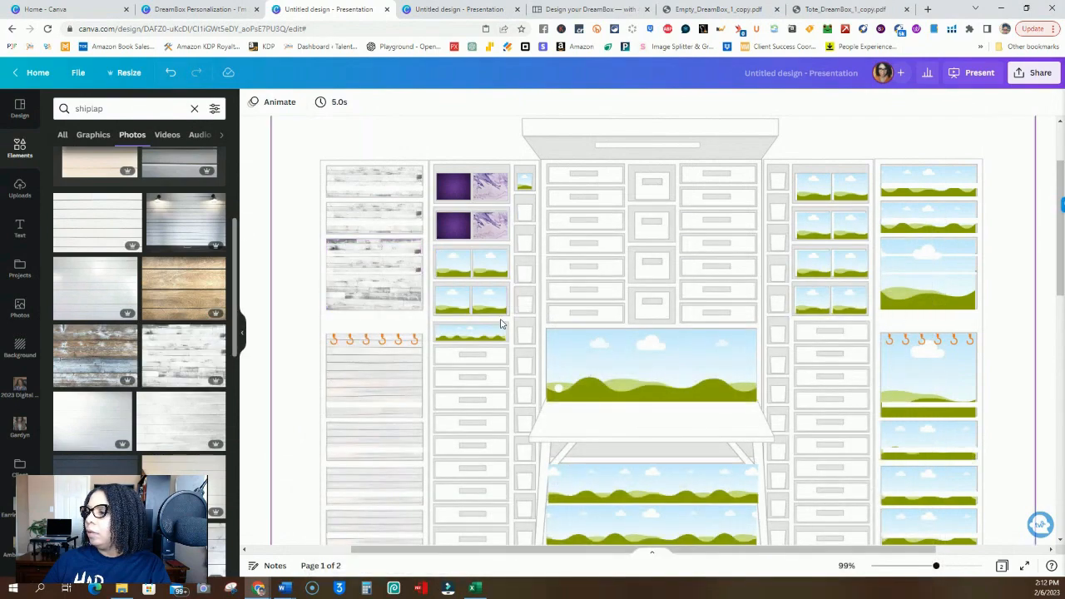